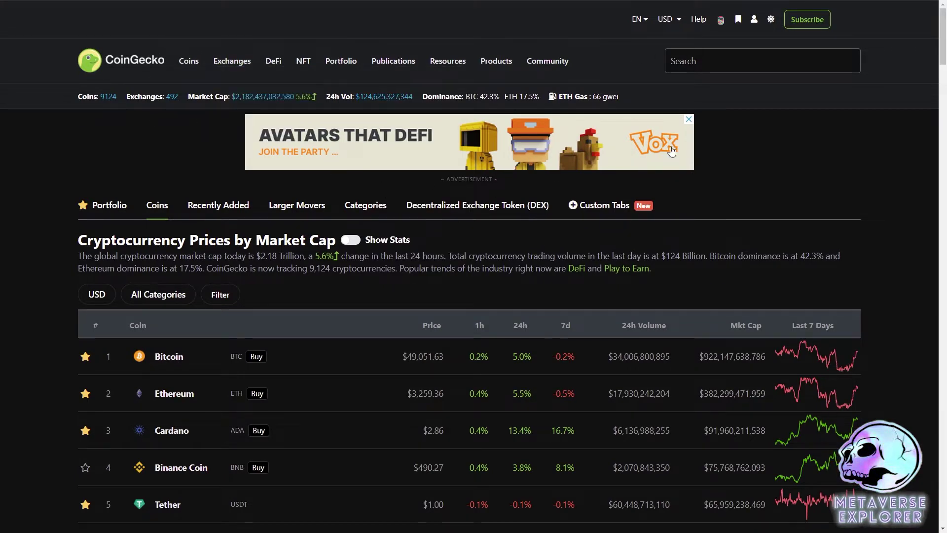
Search CoinGecko for 'mercurial' and open the Mercurial (MER) coin page.
click(718, 58)
text(mercurial)
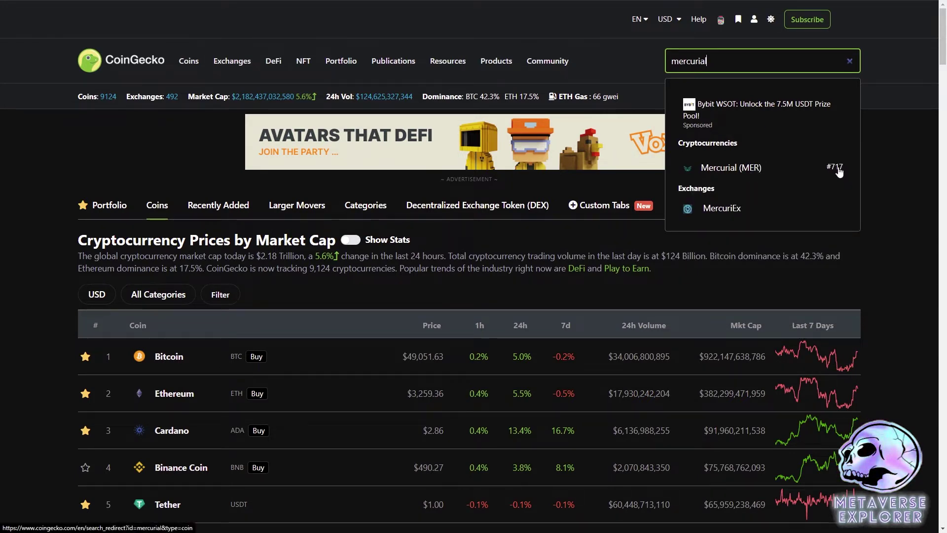
click(746, 169)
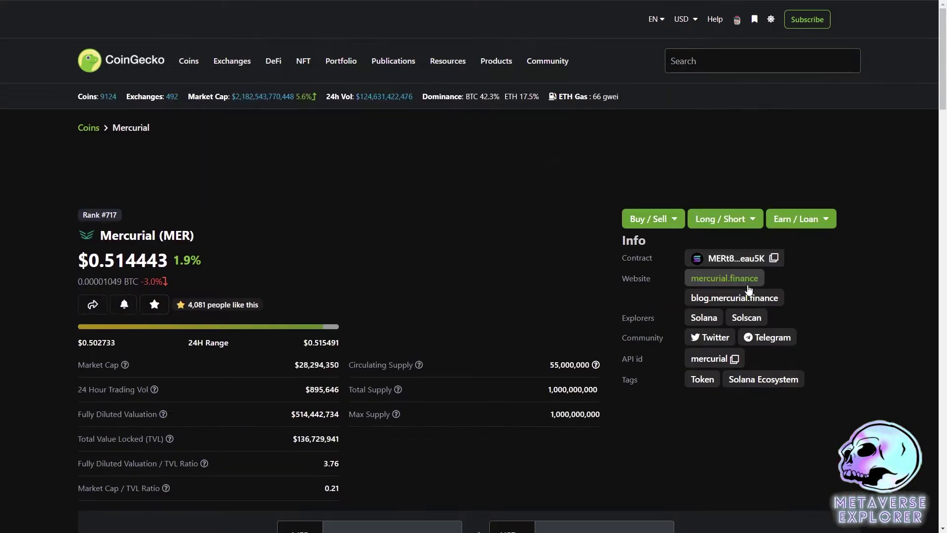
Review MER's $0.514443 price and $28,294,350 market cap.
scroll(436, 292, down, 1)
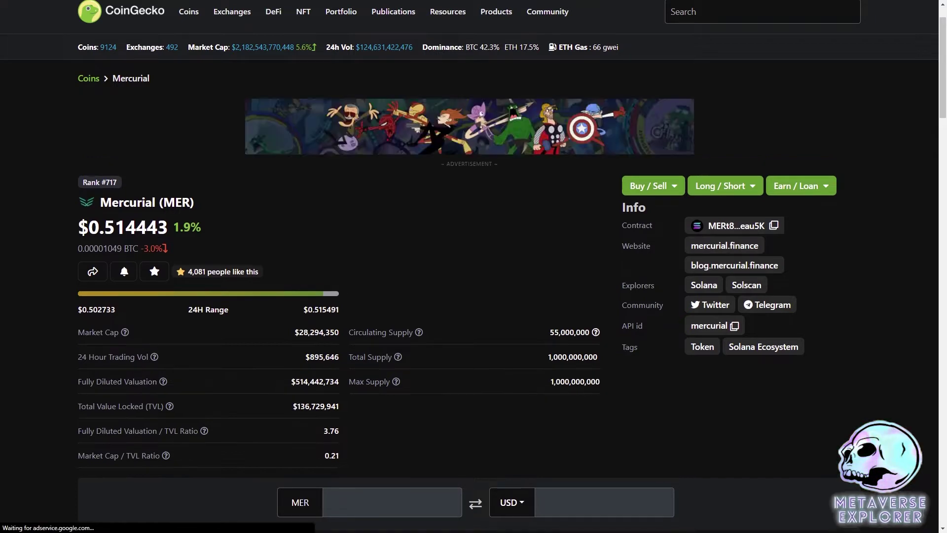
drag(88, 226, 125, 227)
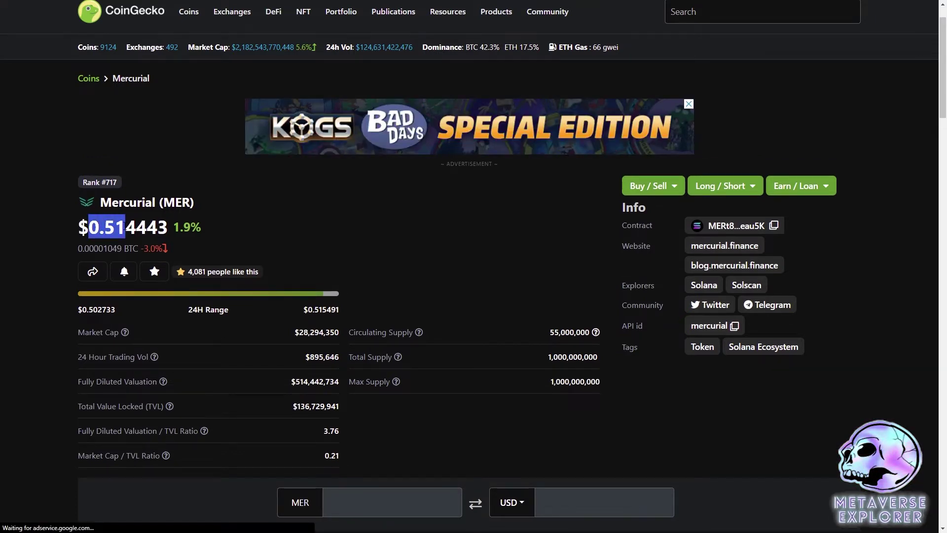
click(422, 231)
scroll(560, 244, down, 2)
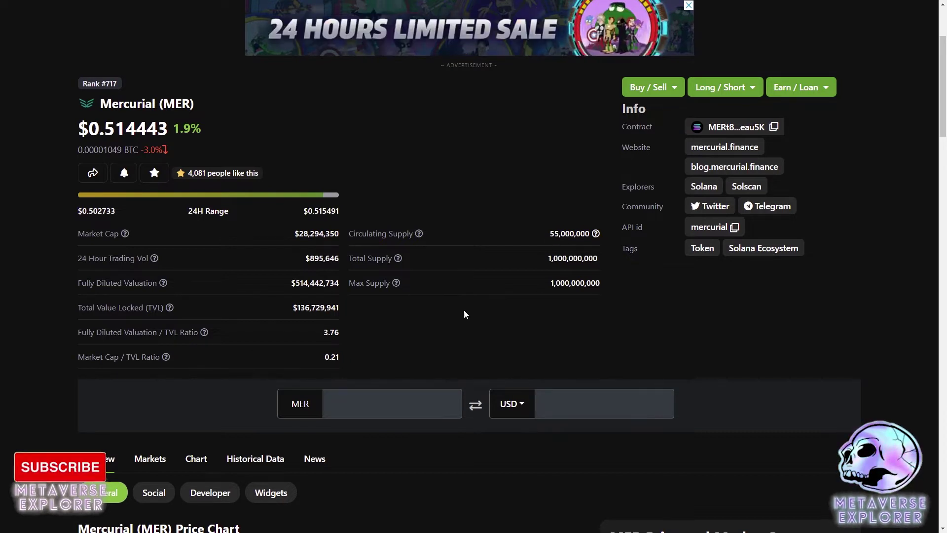
drag(294, 233, 308, 233)
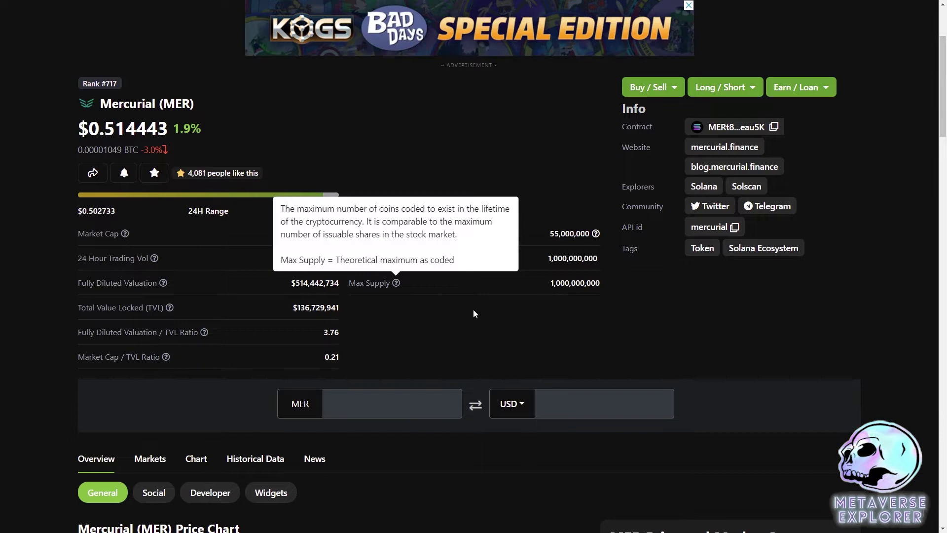
Show the MER chart at Max range and note the $1.90 all-time high, down 73.0%.
scroll(587, 289, down, 6)
scroll(587, 289, down, 3)
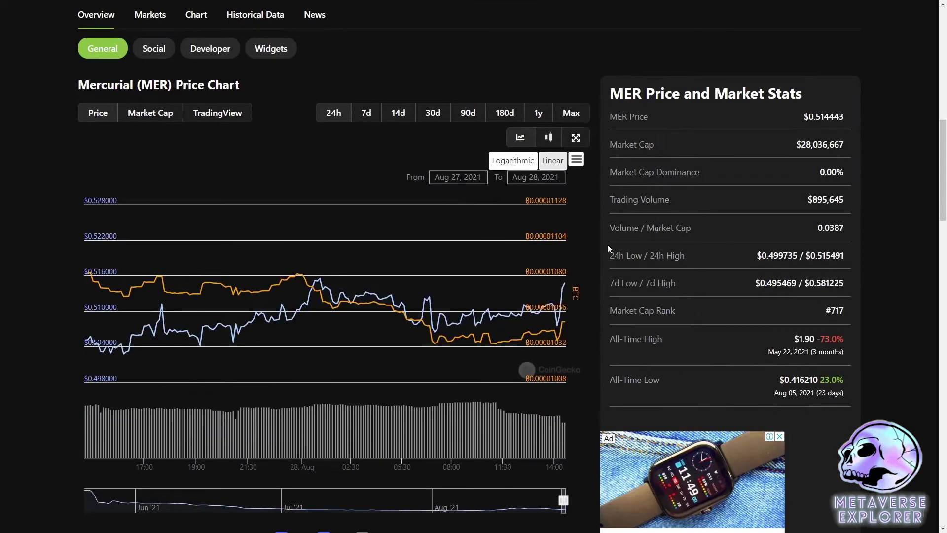
click(571, 113)
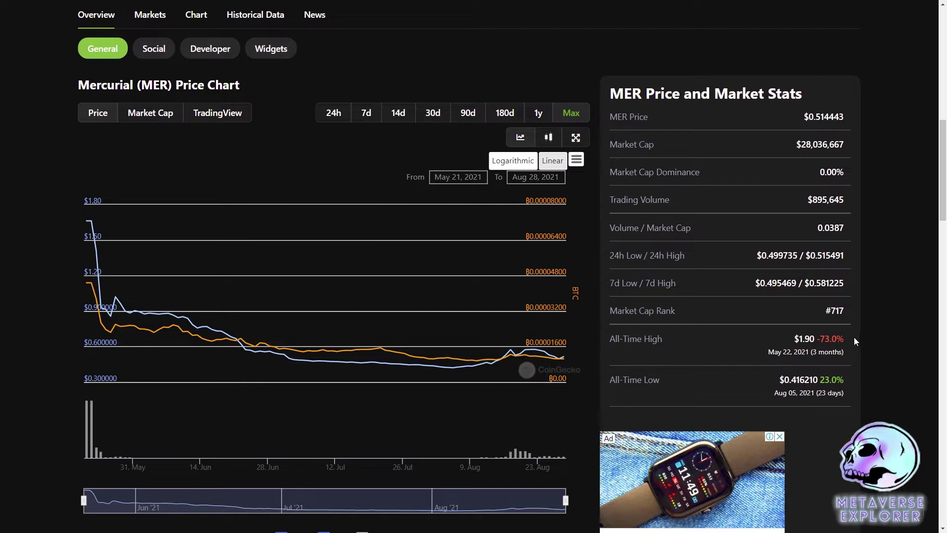
drag(848, 340, 817, 341)
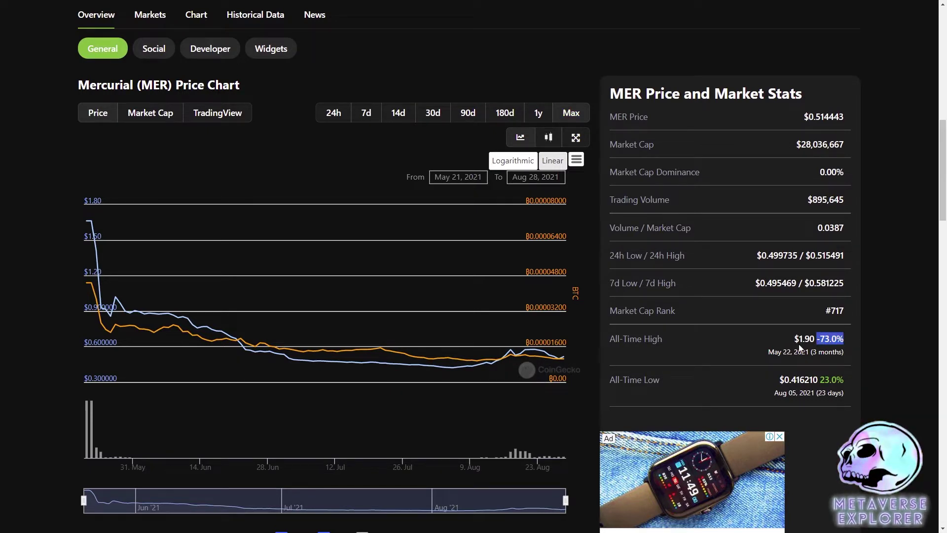
scroll(813, 375, down, 4)
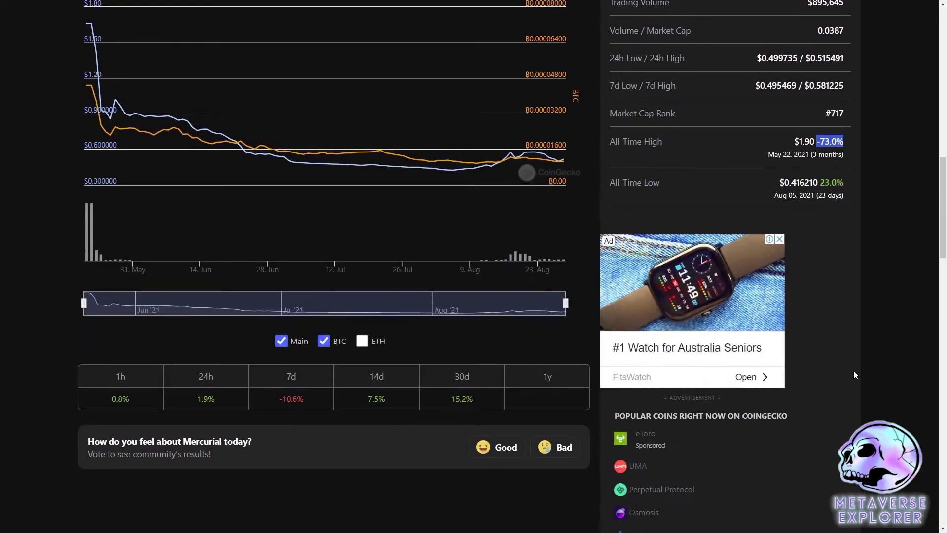
scroll(853, 372, up, 7)
Open MER's Markets listing and scroll through the exchanges and trading pairs.
scroll(150, 291, up, 2)
click(150, 263)
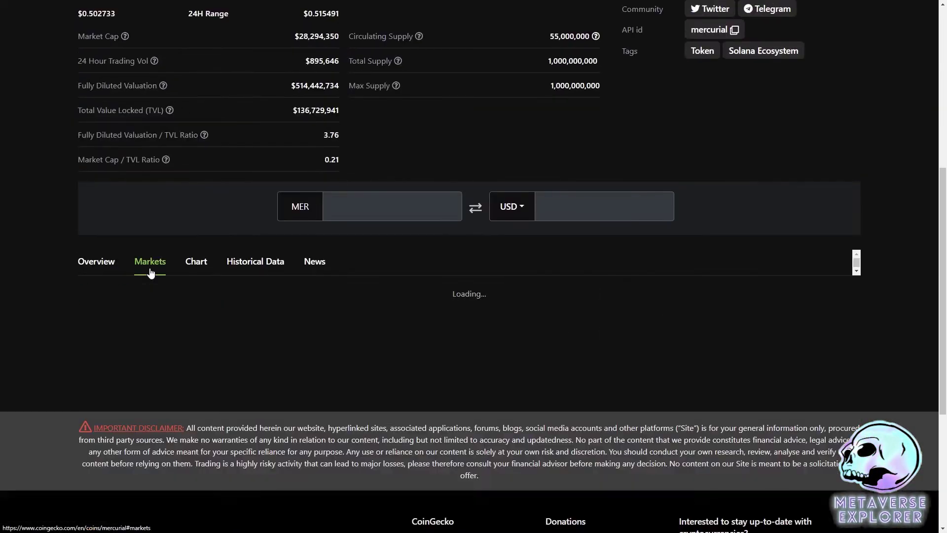
scroll(132, 298, down, 1)
scroll(83, 345, down, 3)
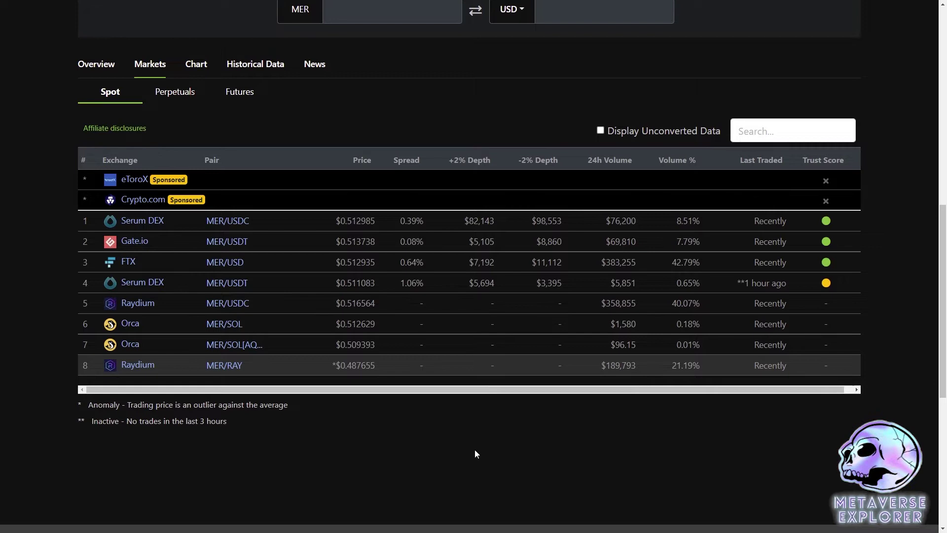
scroll(476, 454, up, 10)
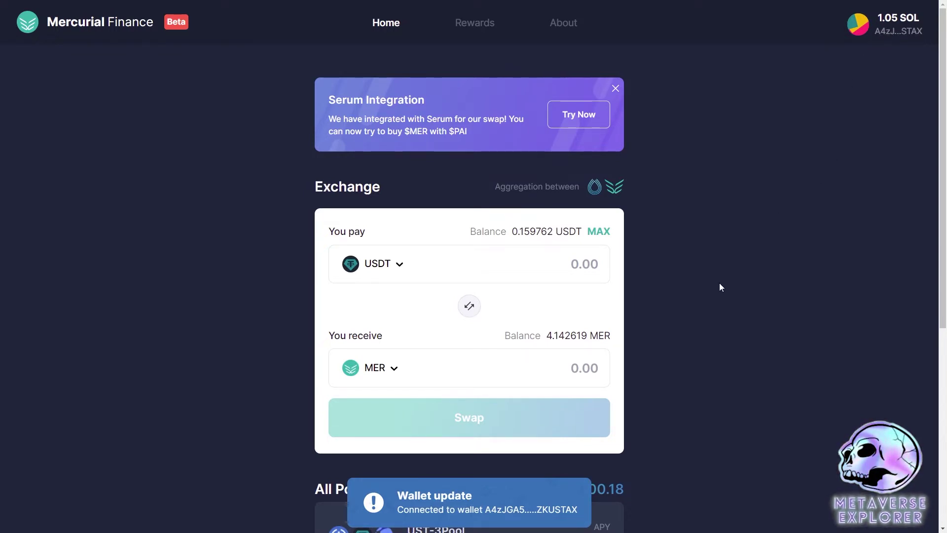
Scroll through the Mercurial pools list and close the Serum Integration banner.
scroll(711, 228, down, 1)
scroll(710, 190, up, 1)
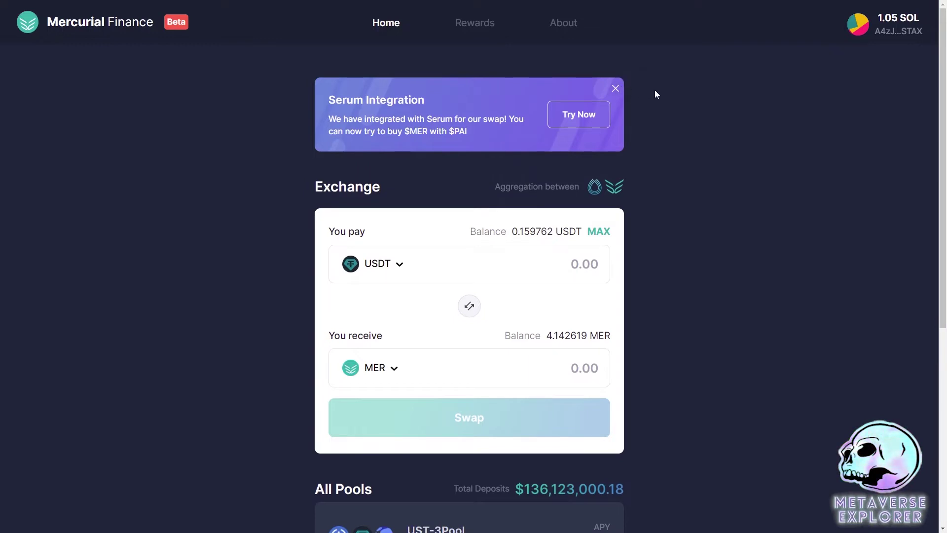
scroll(710, 126, down, 1)
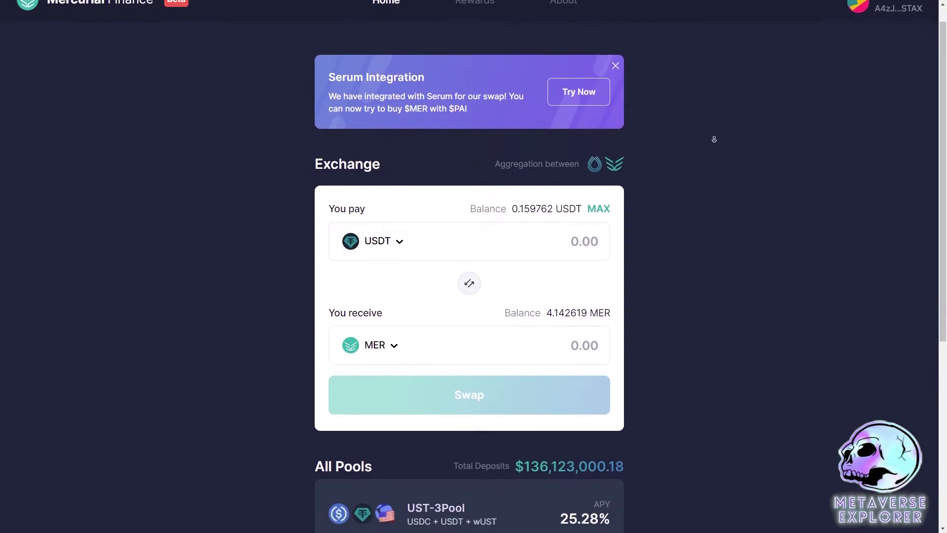
scroll(713, 140, down, 5)
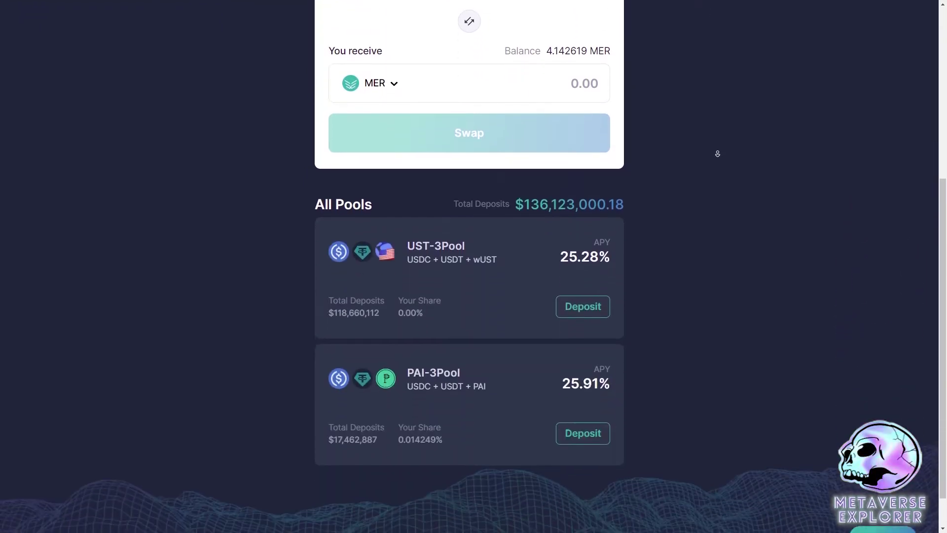
scroll(718, 153, down, 1)
scroll(710, 99, up, 7)
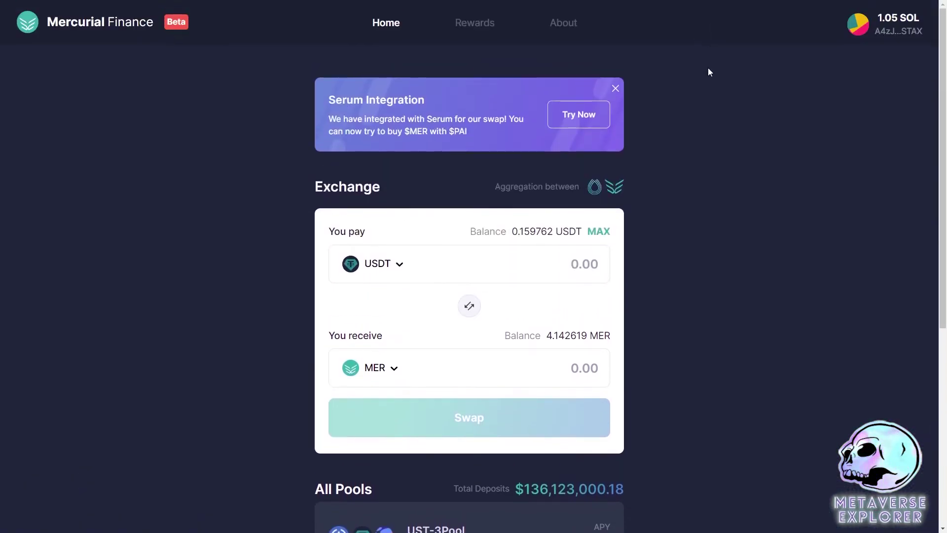
click(615, 89)
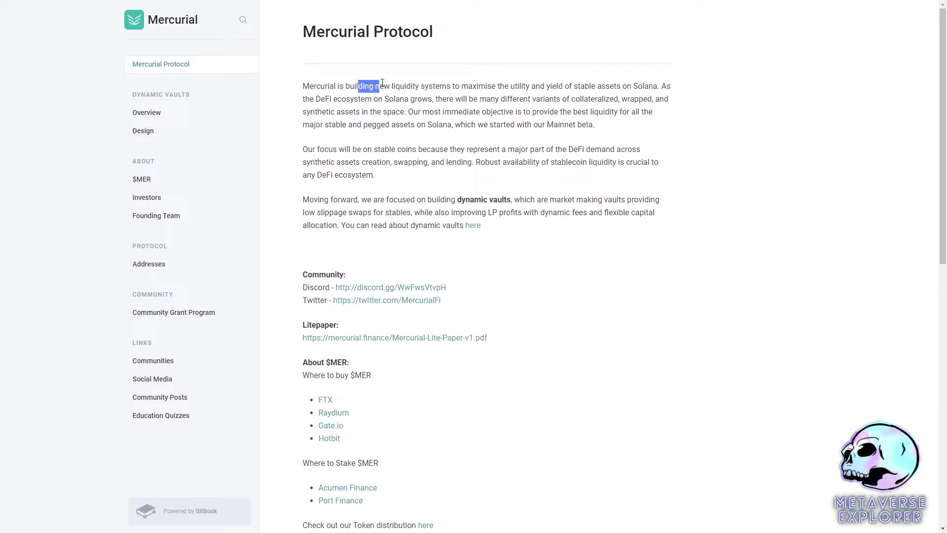
Open the Dynamic Vaults overview and read its introduction and first two key features.
drag(382, 84, 407, 85)
click(488, 126)
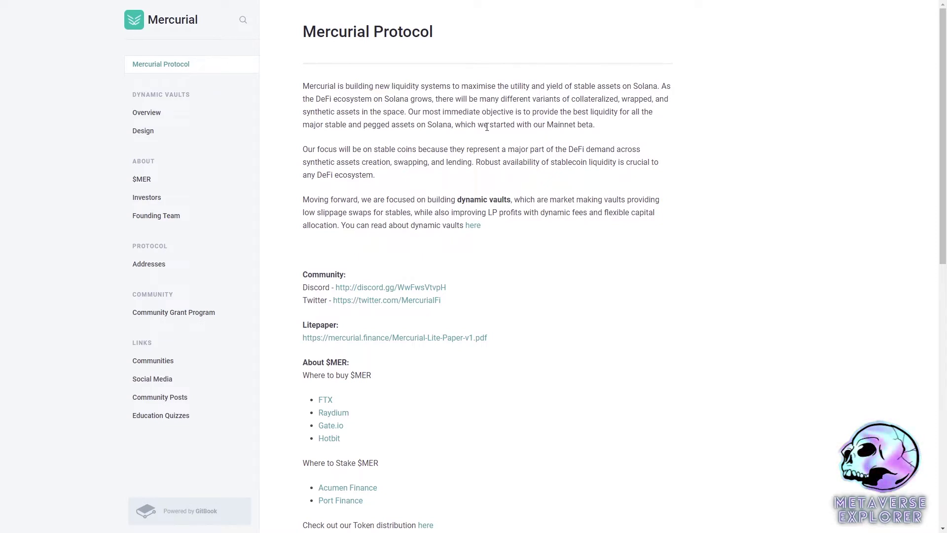
click(179, 117)
drag(380, 87, 413, 87)
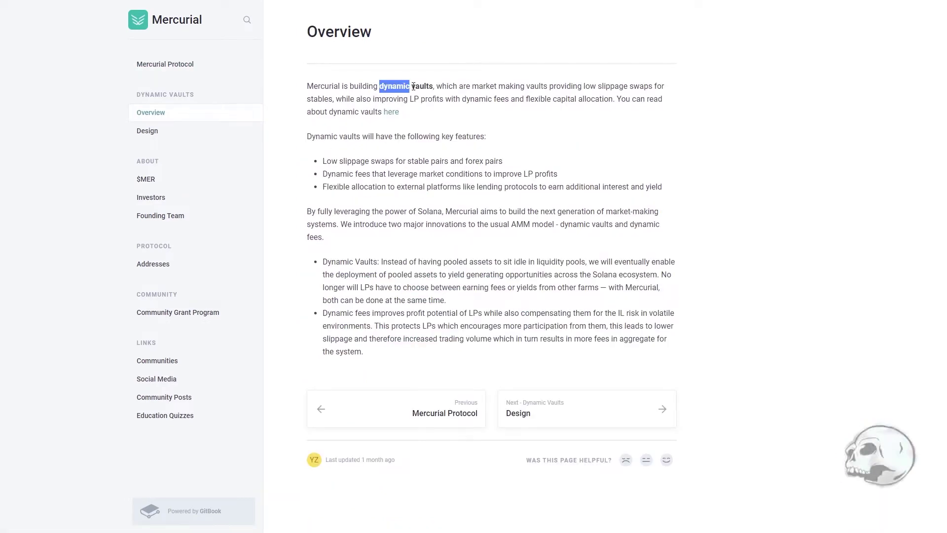
drag(323, 162, 386, 163)
drag(324, 174, 417, 174)
click(486, 191)
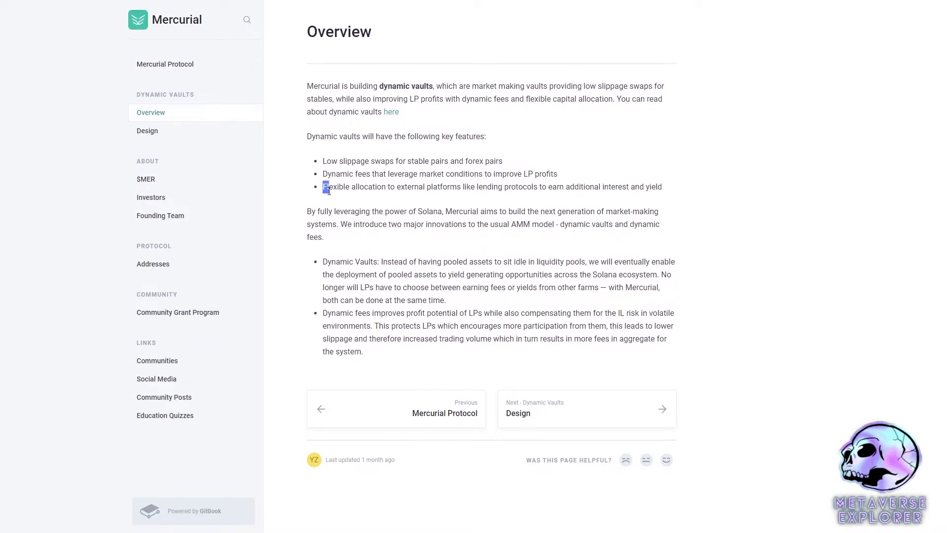
Read the flexible allocation feature and go to the $MER token page.
drag(329, 192, 477, 196)
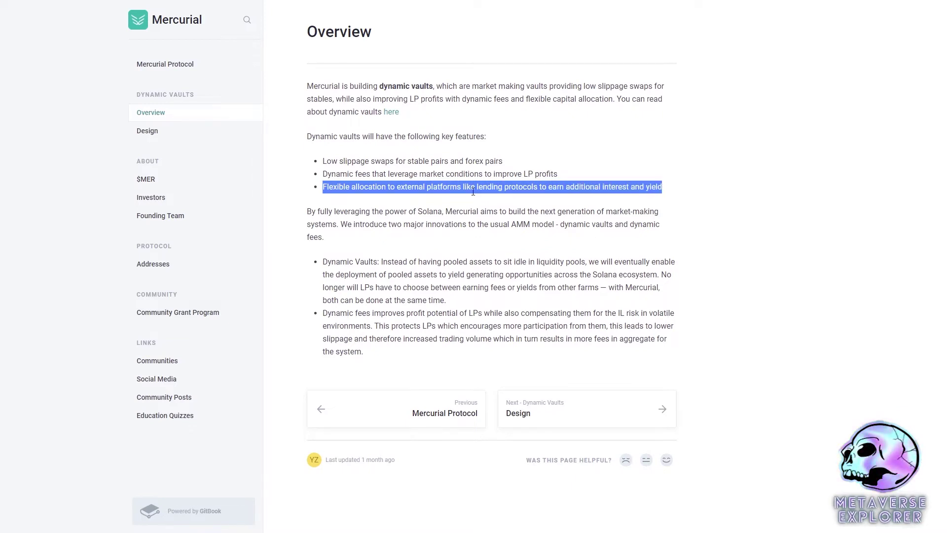
click(396, 207)
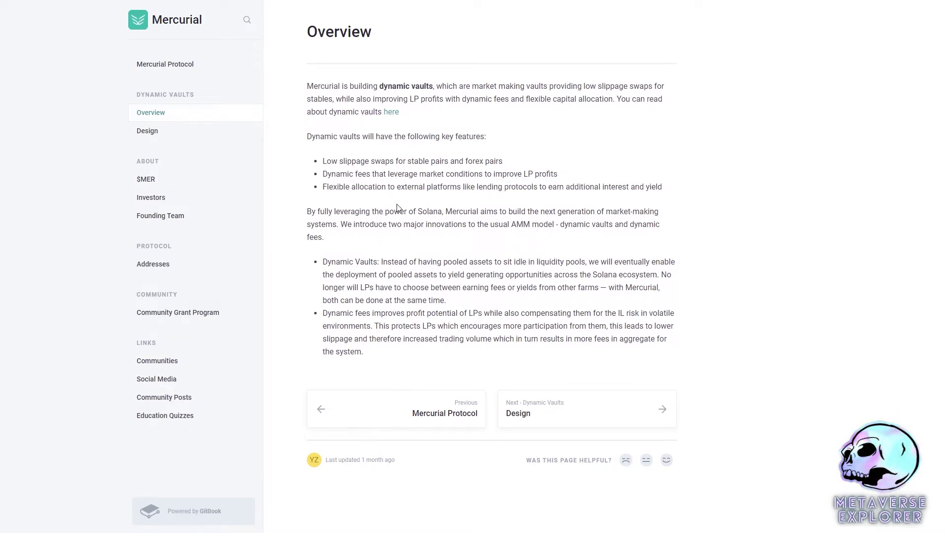
click(153, 183)
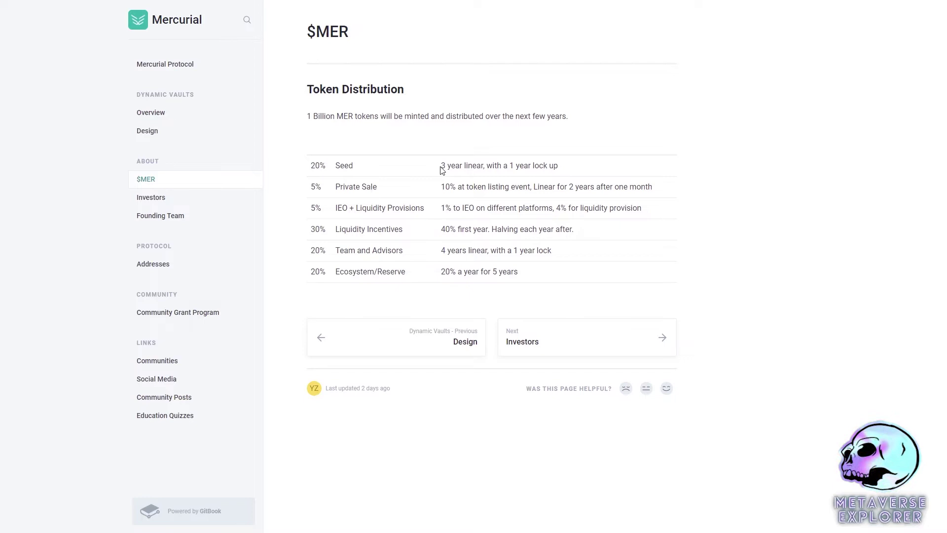
Review the $MER distribution table's Seed, Private Sale and Team and Advisors vesting terms.
drag(441, 170, 498, 166)
click(586, 170)
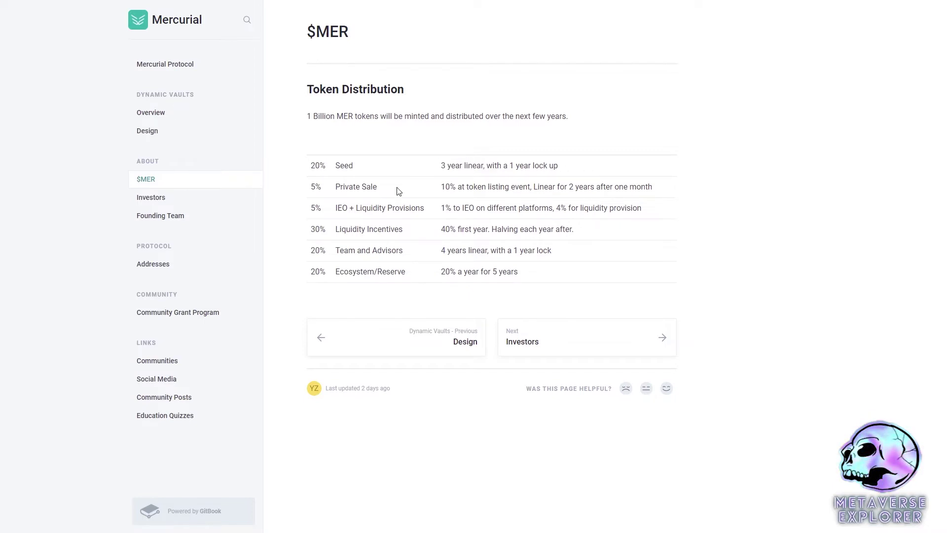
drag(399, 191, 294, 194)
click(321, 192)
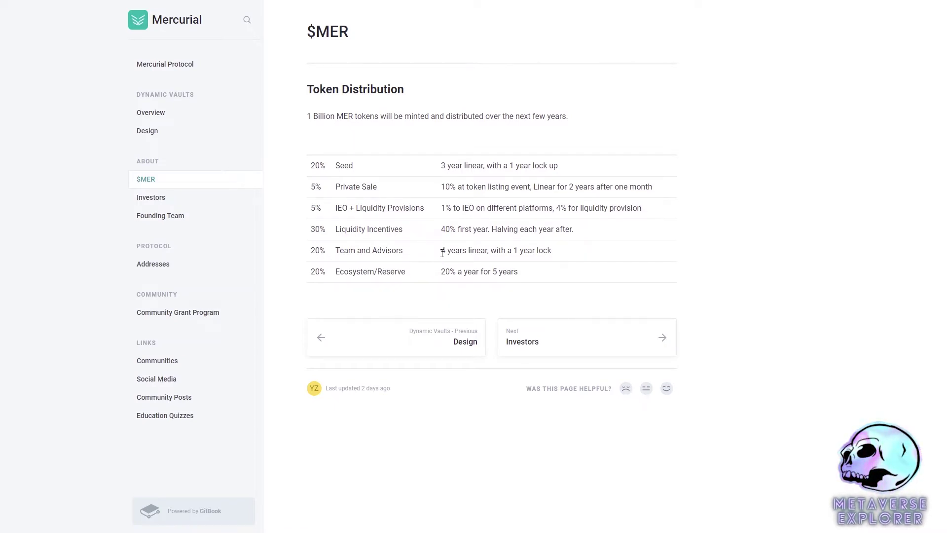
drag(442, 253, 491, 252)
click(540, 251)
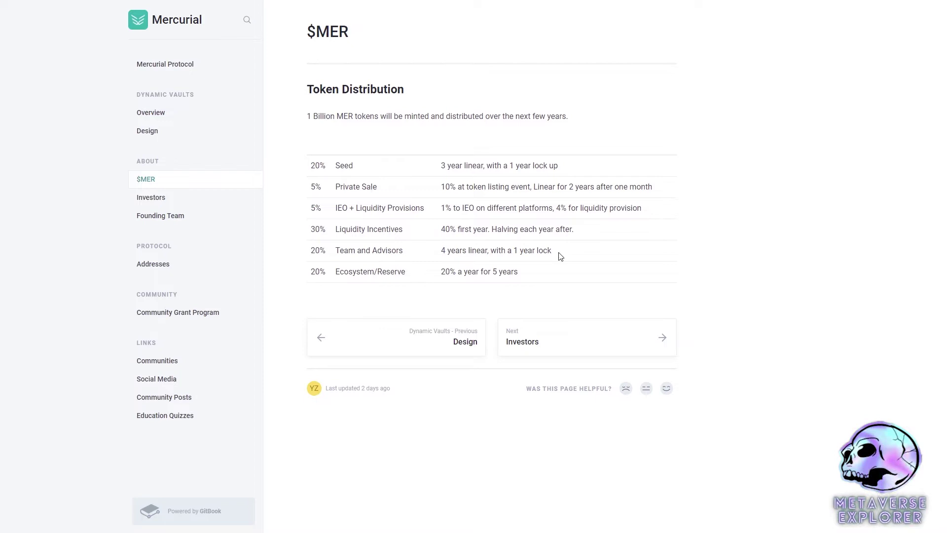
Open the Investors page and note Alameda Research among Mercurial's investors.
click(173, 205)
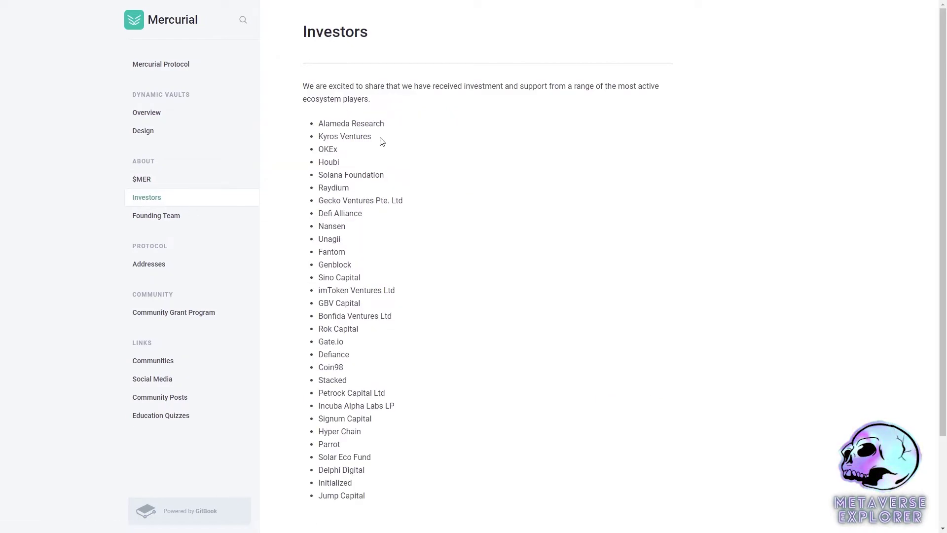
drag(389, 128, 314, 123)
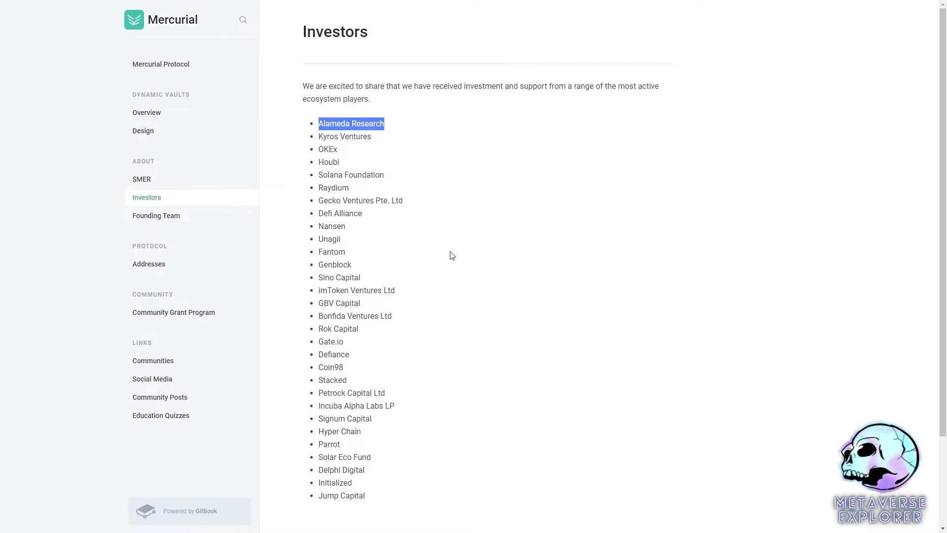
click(426, 163)
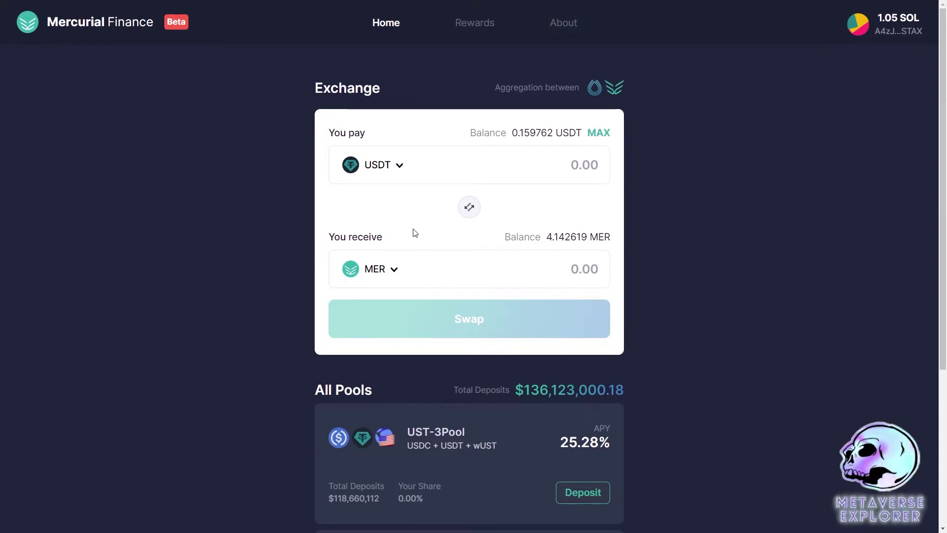
Browse the list of payment tokens and close it without changing the selection.
scroll(281, 290, down, 1)
scroll(282, 280, up, 1)
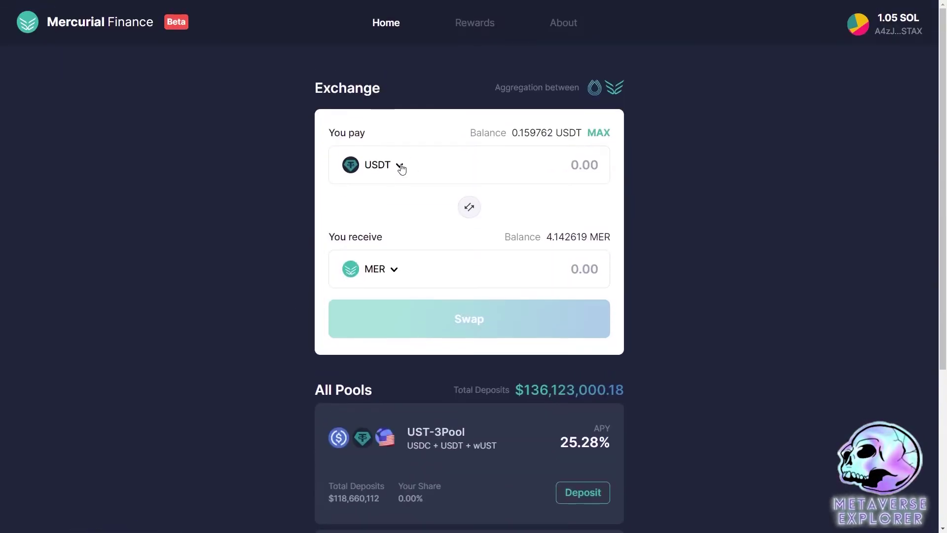
click(383, 167)
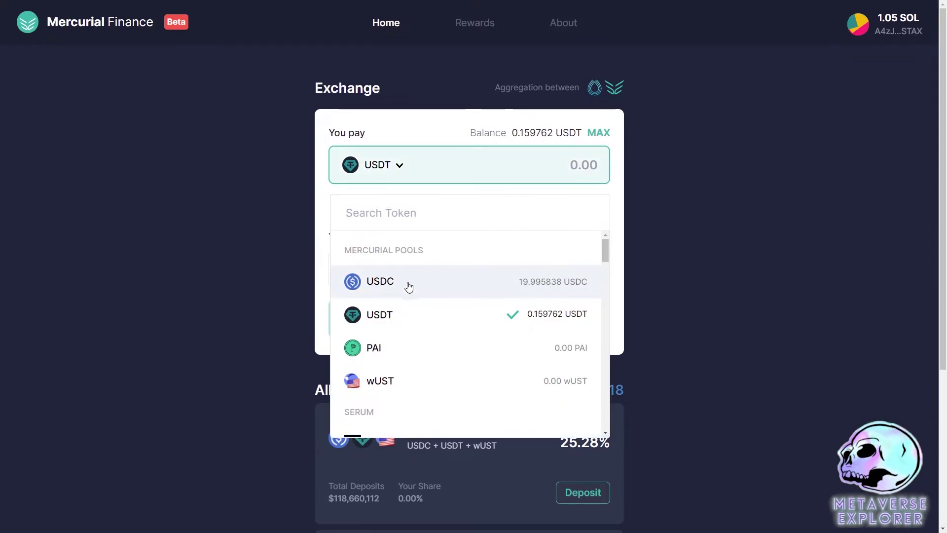
scroll(424, 288, down, 3)
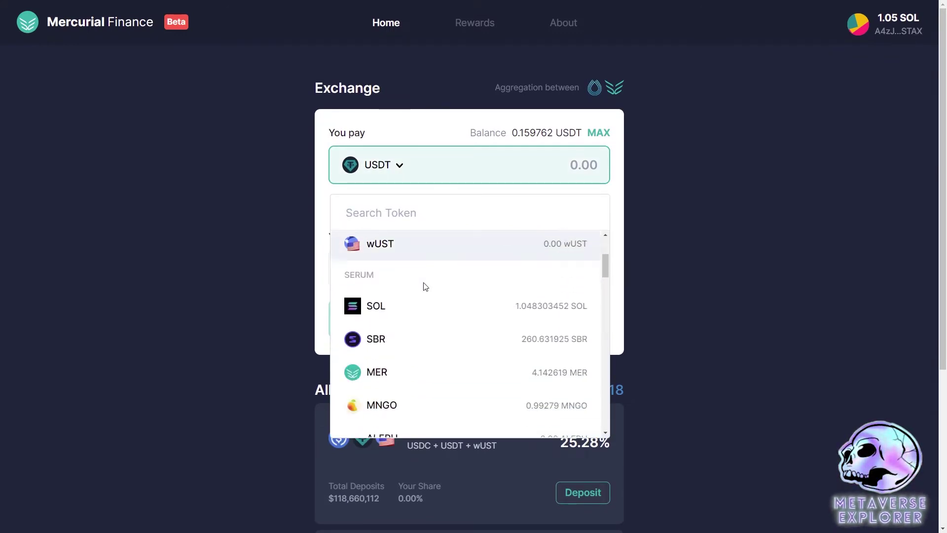
scroll(422, 285, up, 3)
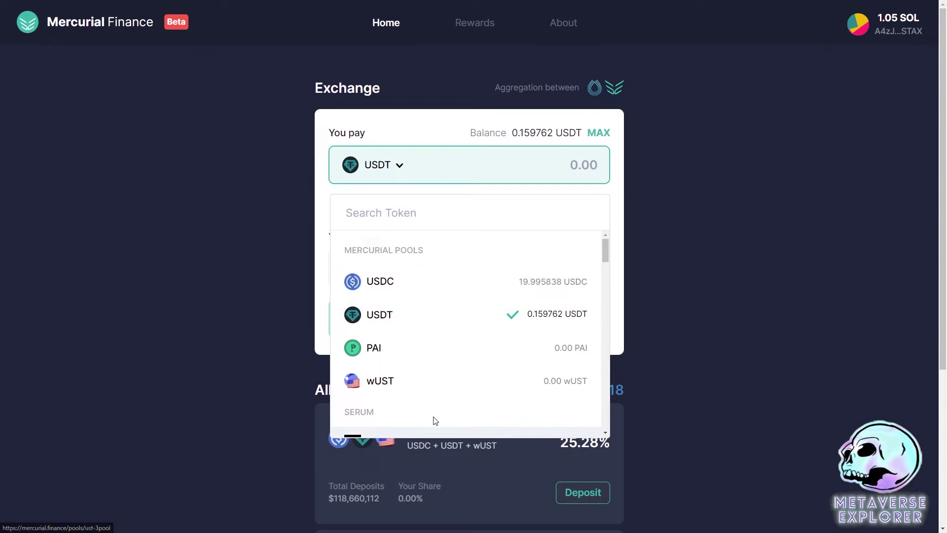
scroll(444, 340, down, 3)
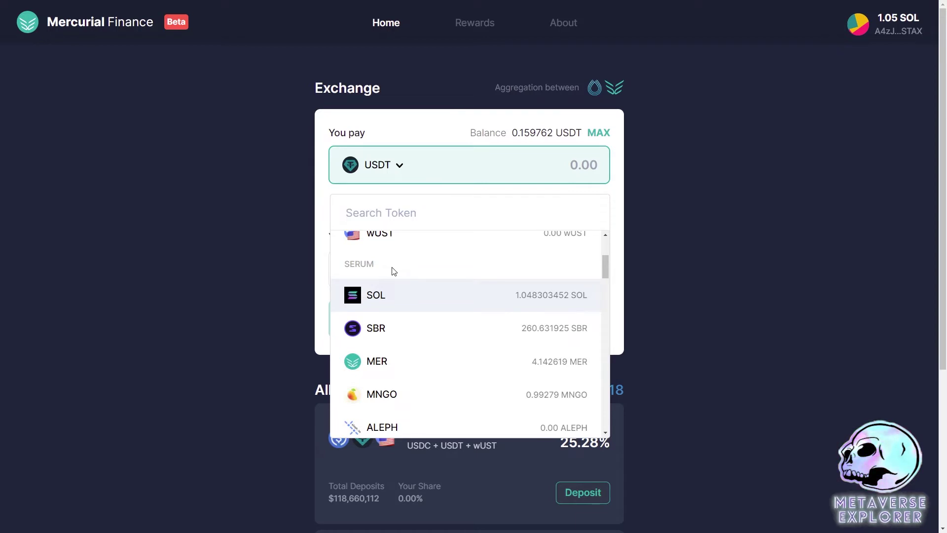
scroll(393, 270, up, 3)
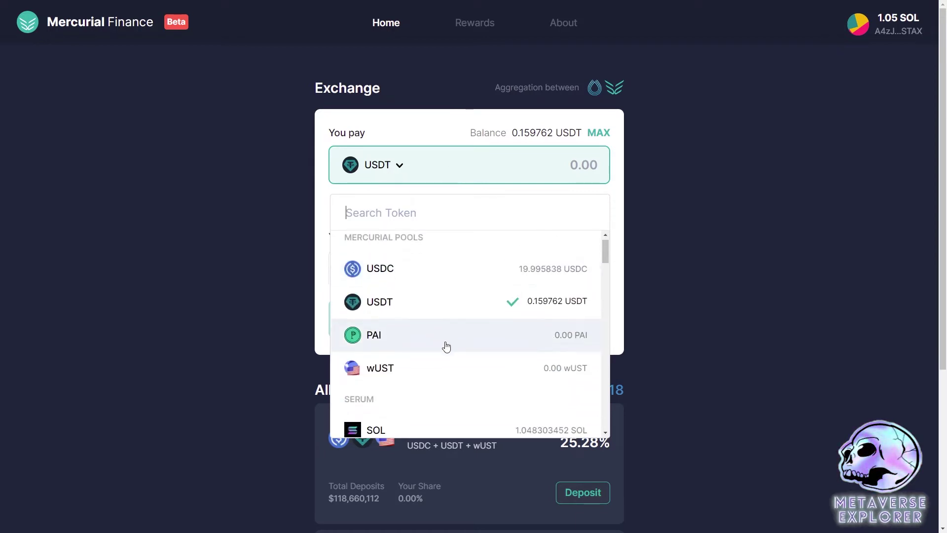
scroll(446, 347, down, 4)
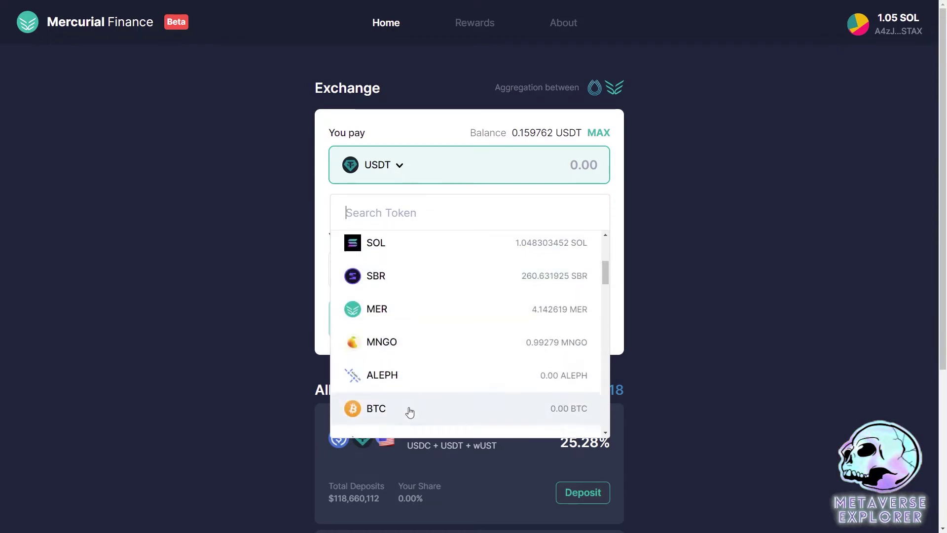
scroll(390, 375, down, 1)
scroll(451, 360, up, 1)
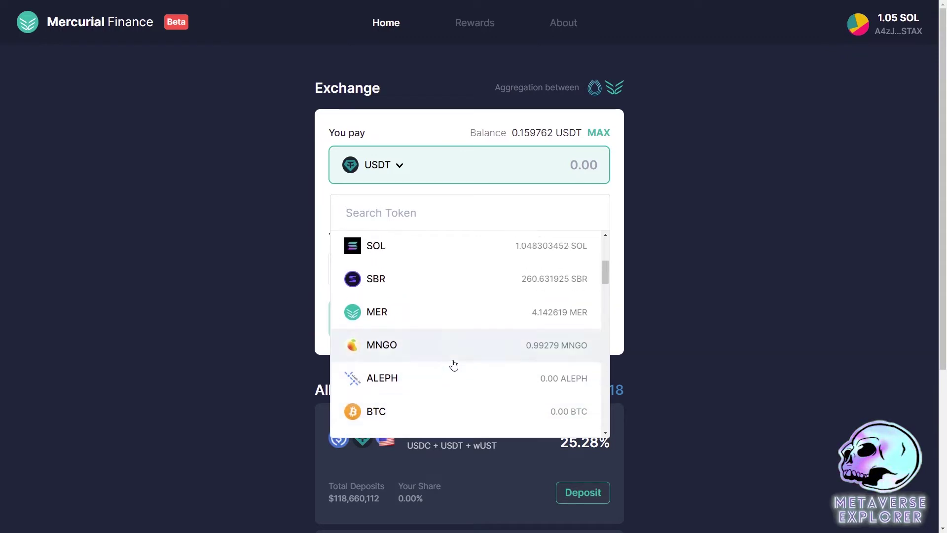
scroll(450, 363, up, 3)
click(690, 254)
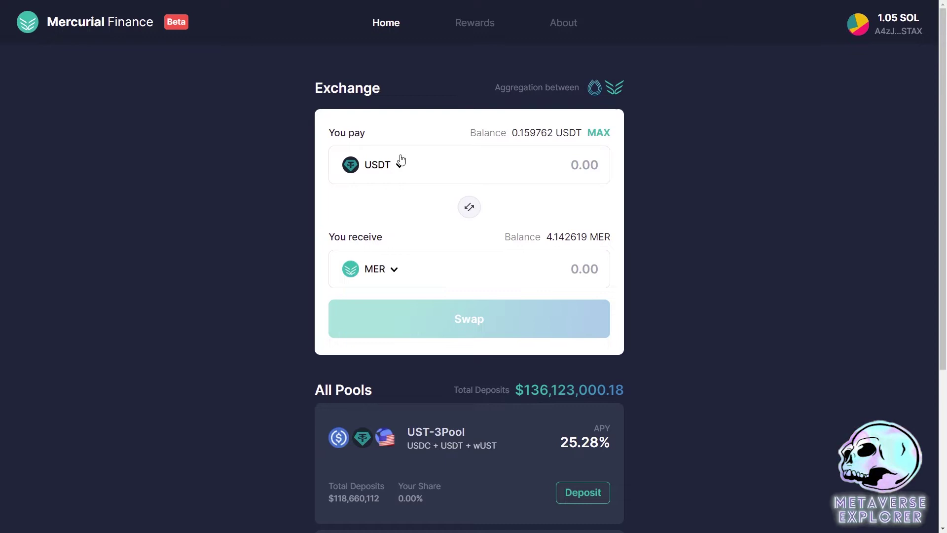
Switch the pay token from USDT to USDC and check the USDC balance.
click(389, 166)
click(400, 287)
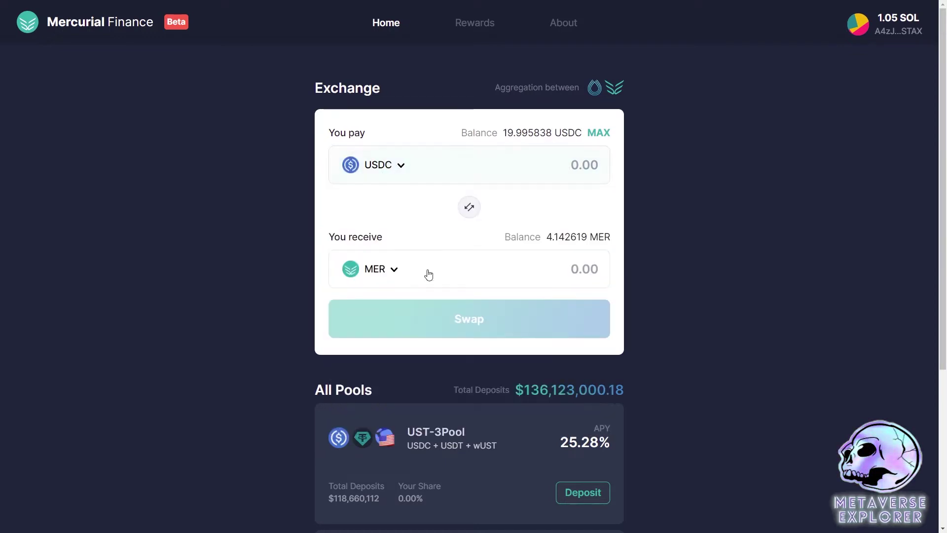
drag(503, 133, 534, 134)
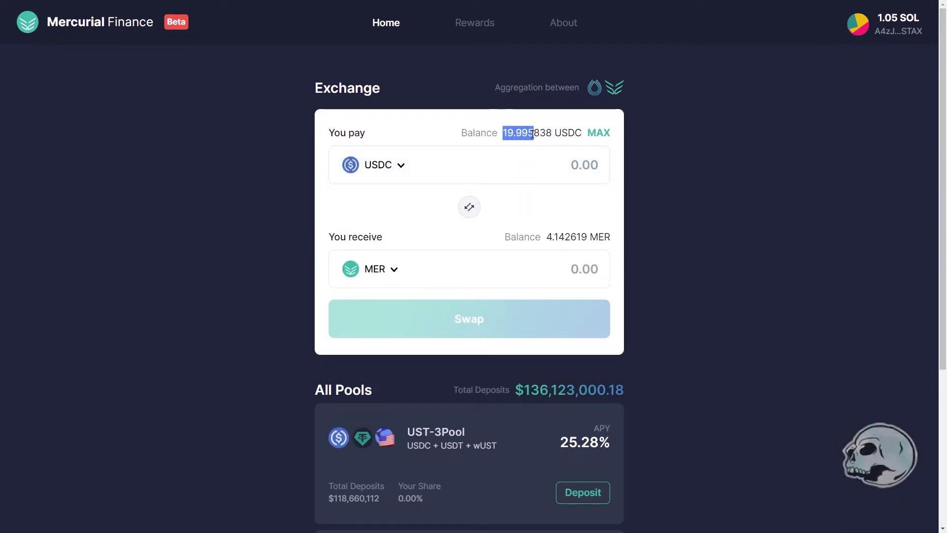
click(682, 185)
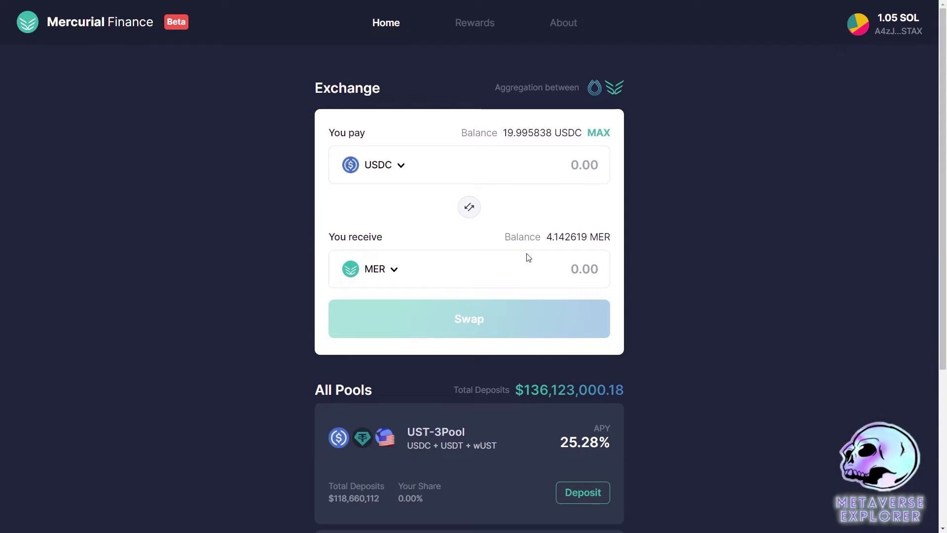
Set the receive token to USDT instead of MER.
click(375, 271)
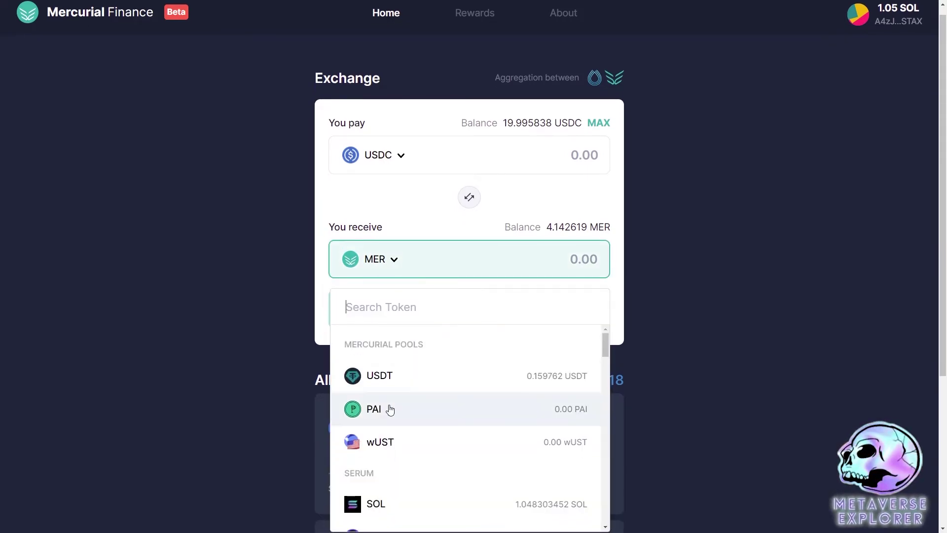
click(376, 378)
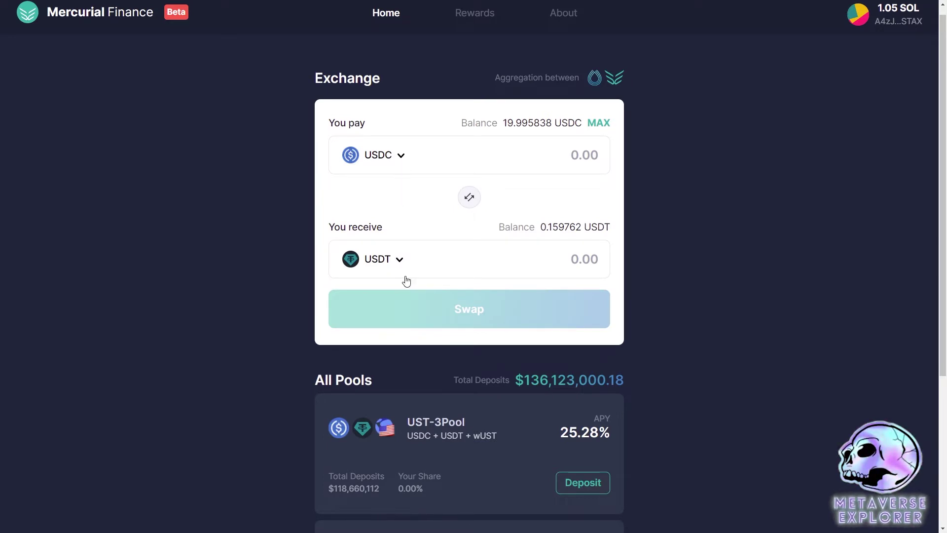
scroll(672, 261, down, 1)
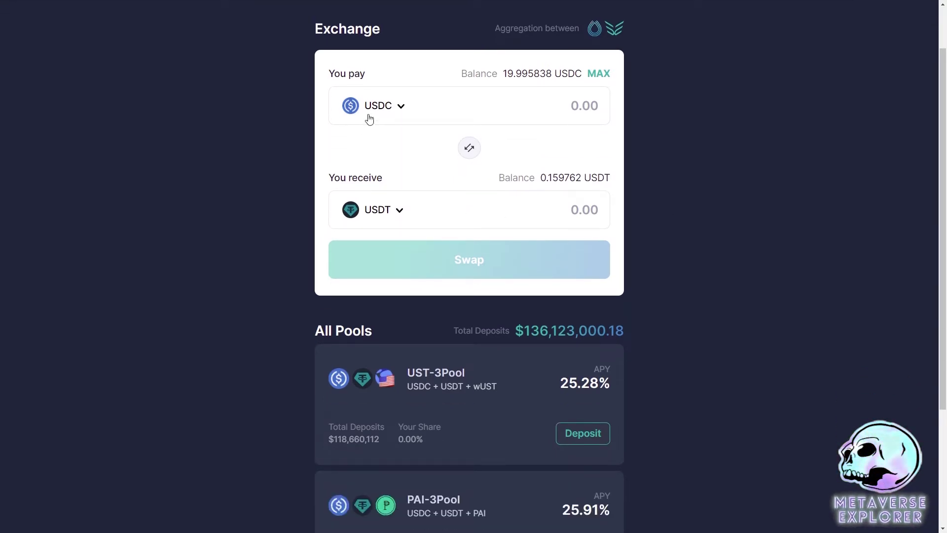
scroll(319, 307, down, 2)
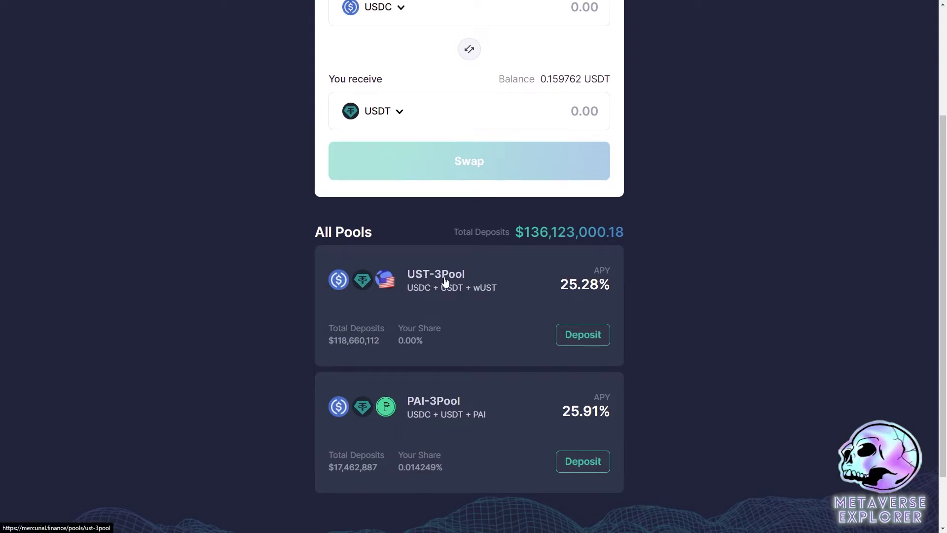
scroll(697, 371, up, 2)
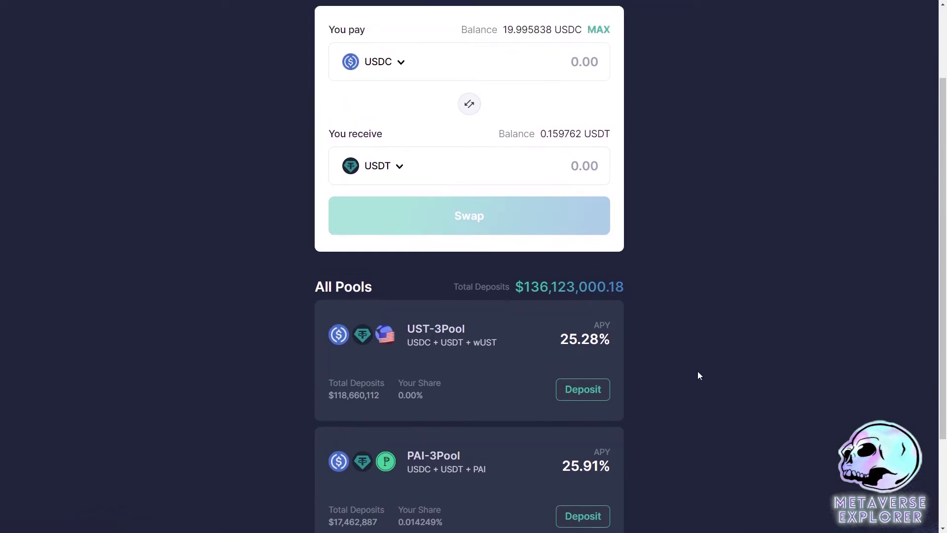
Enter 1 USDC as the pay amount to get a 0.999432 USDT quote.
click(581, 107)
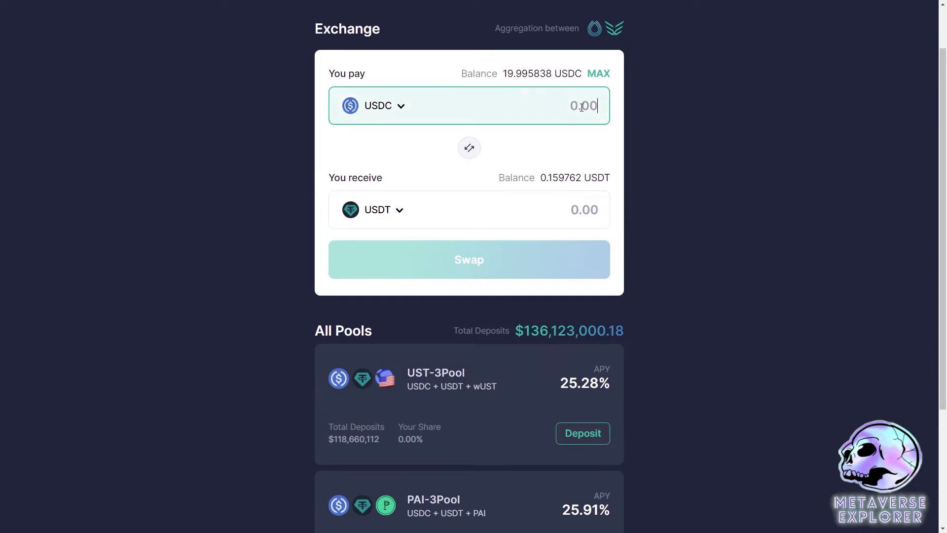
text(1)
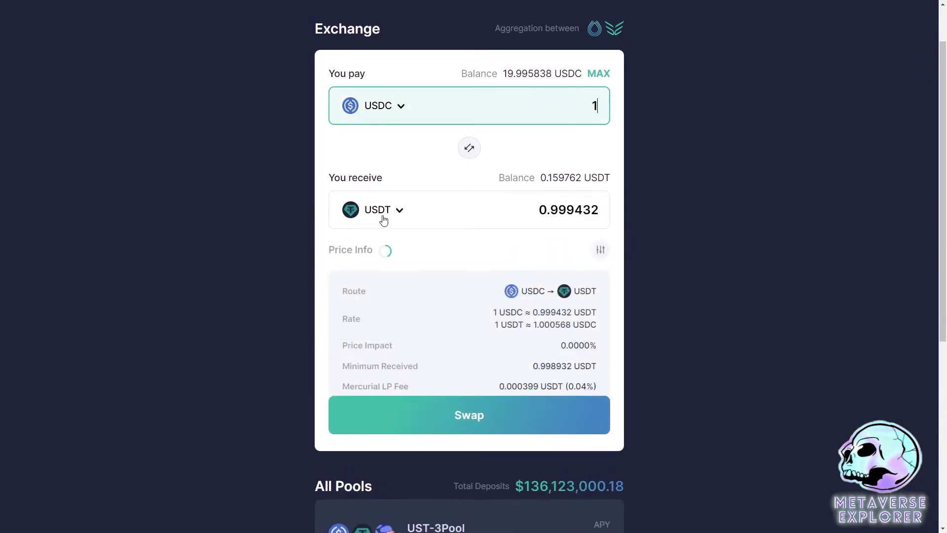
click(671, 274)
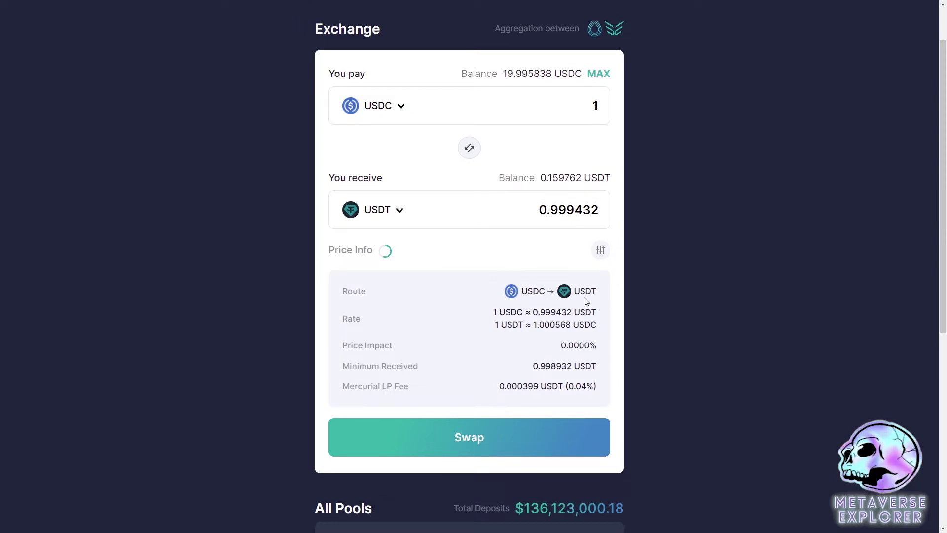
Check UST-3Pool's total deposits and 0.00% share, then return to the quote details.
scroll(586, 301, down, 3)
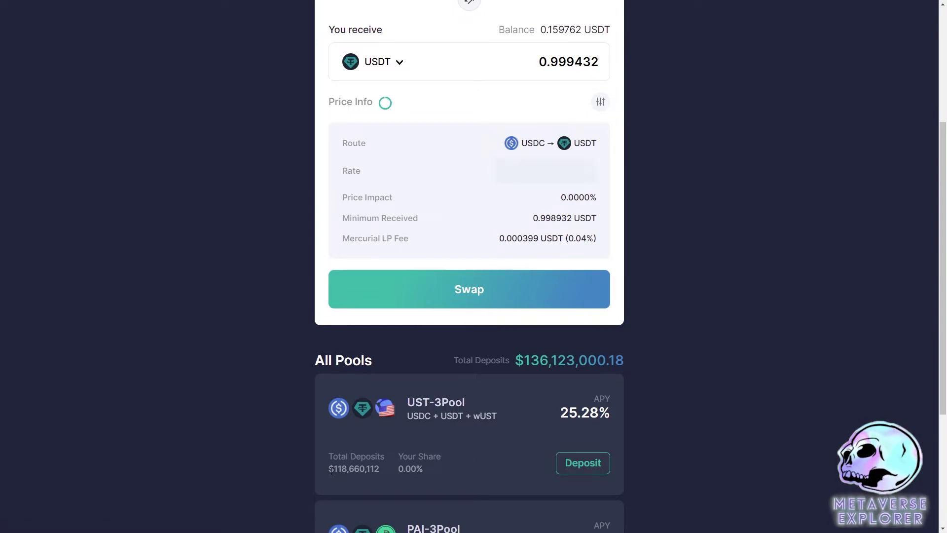
drag(329, 469, 347, 468)
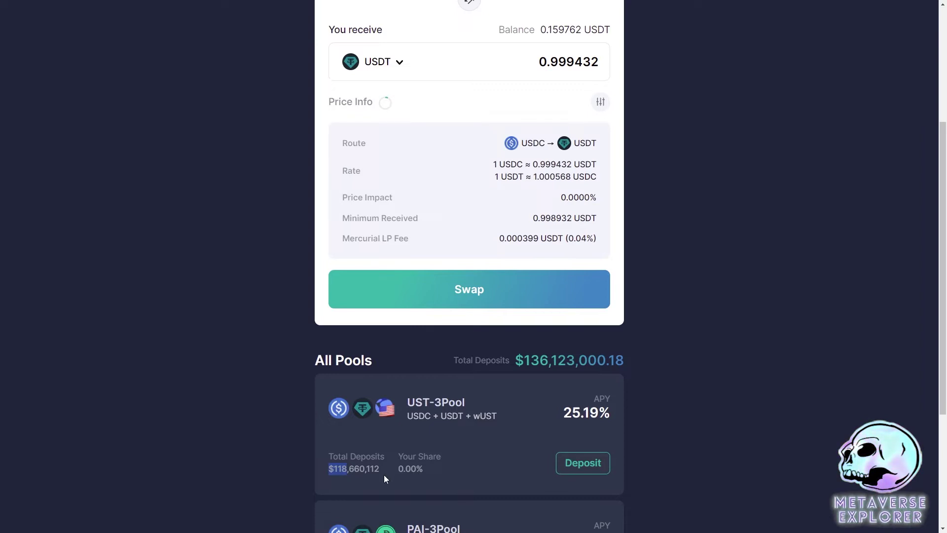
drag(399, 468, 416, 468)
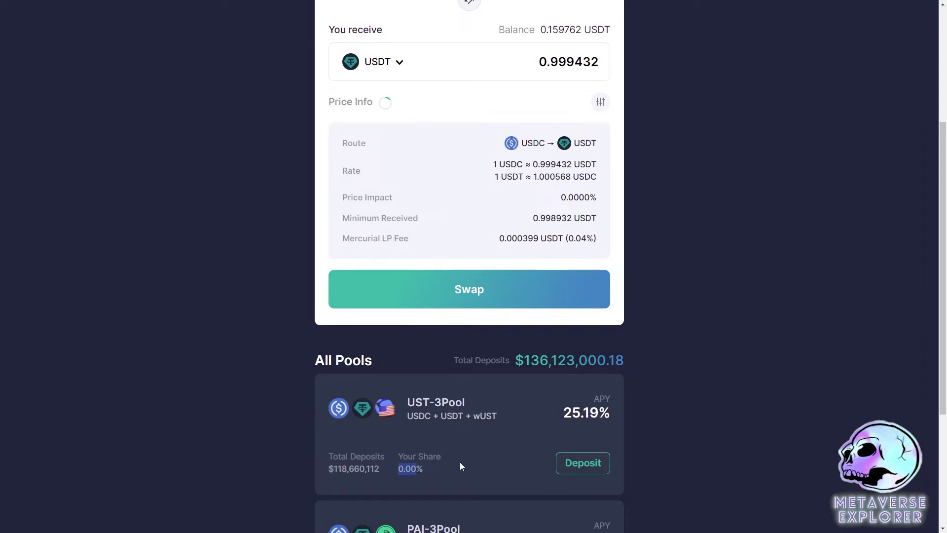
scroll(658, 431, up, 4)
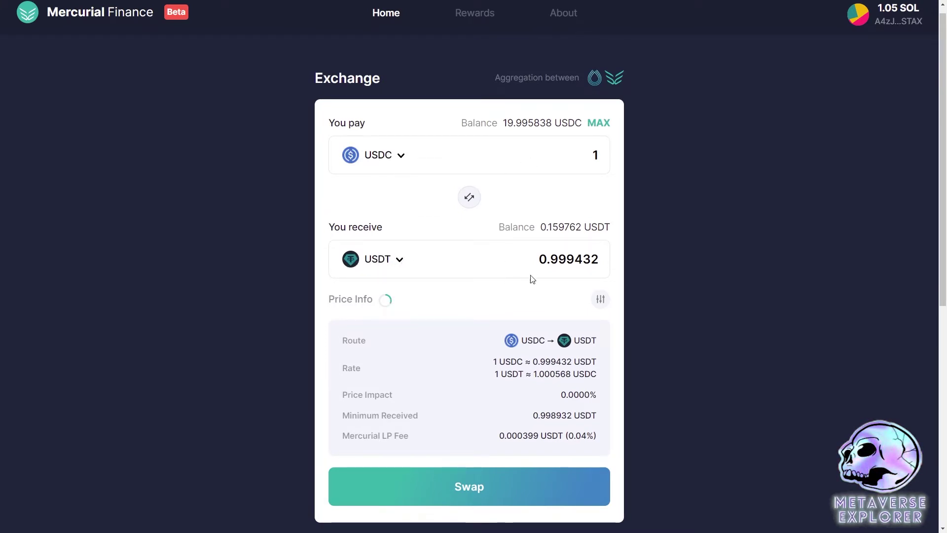
mouse_move(386, 302)
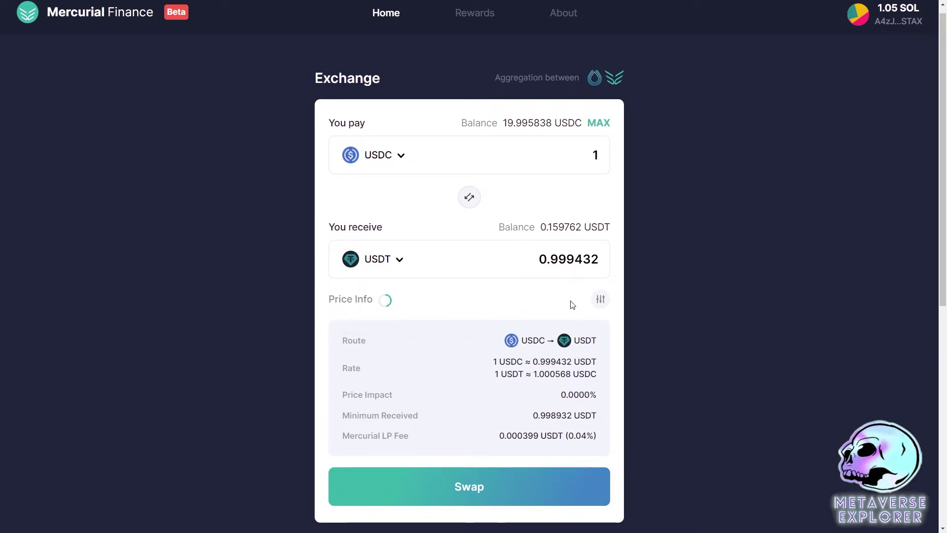
click(600, 299)
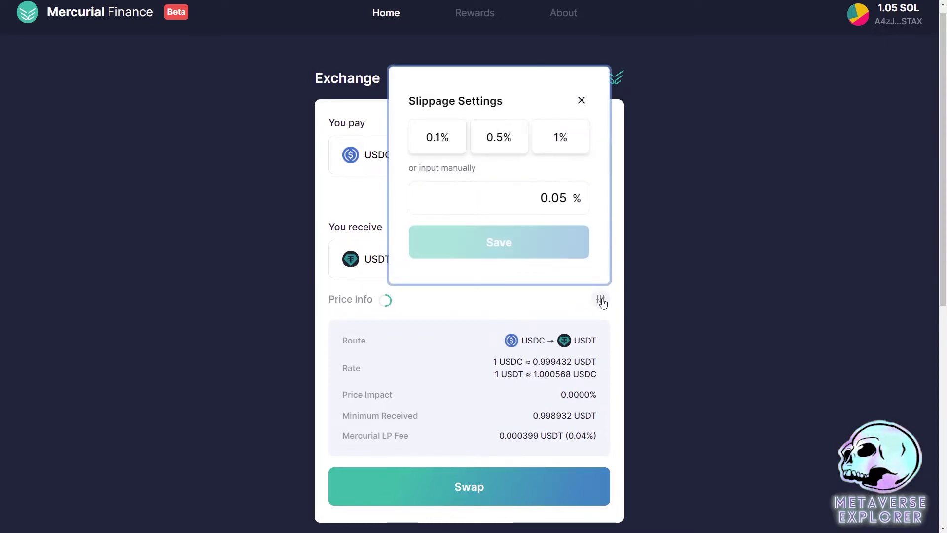
click(580, 102)
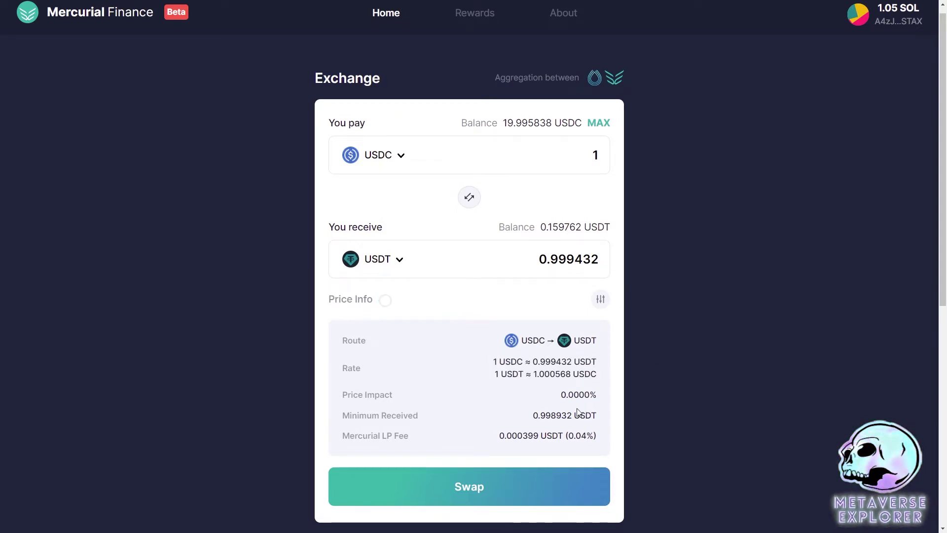
scroll(426, 417, down, 3)
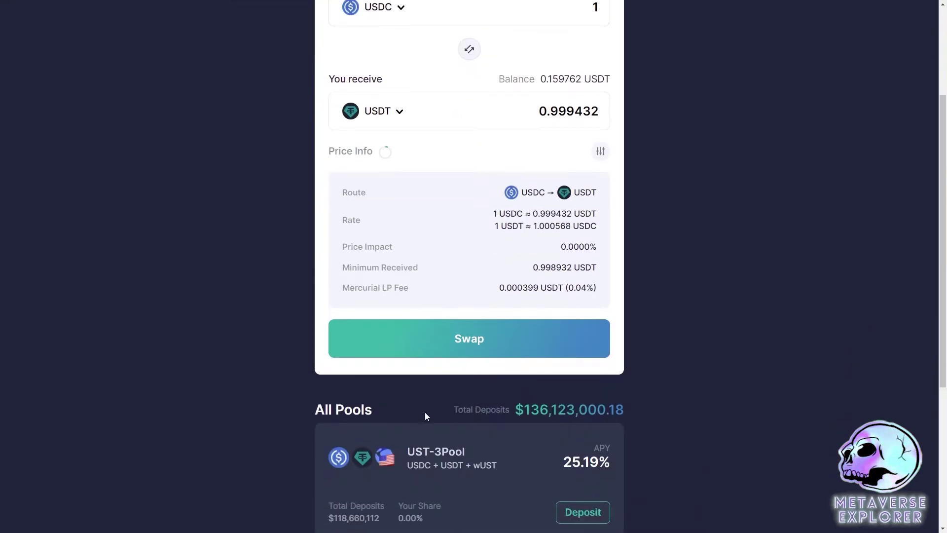
drag(326, 525, 349, 499)
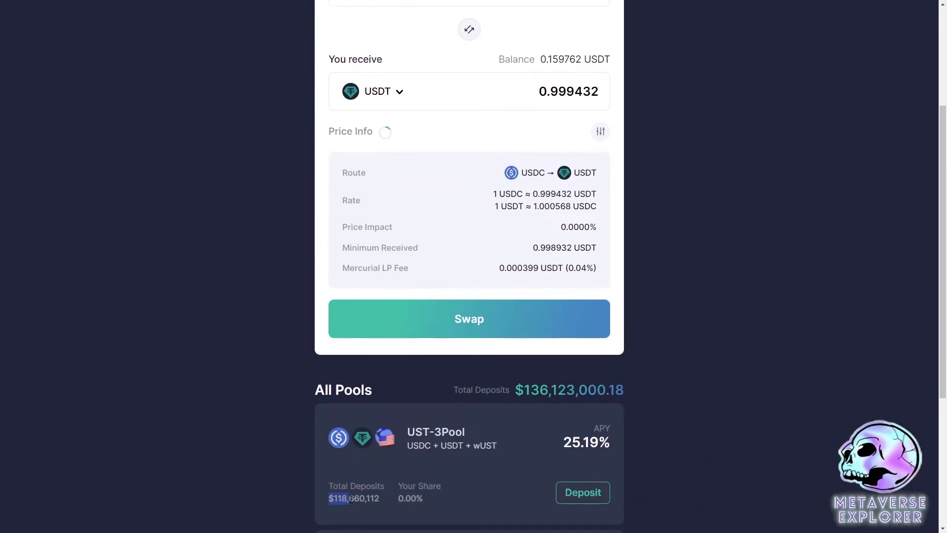
click(562, 234)
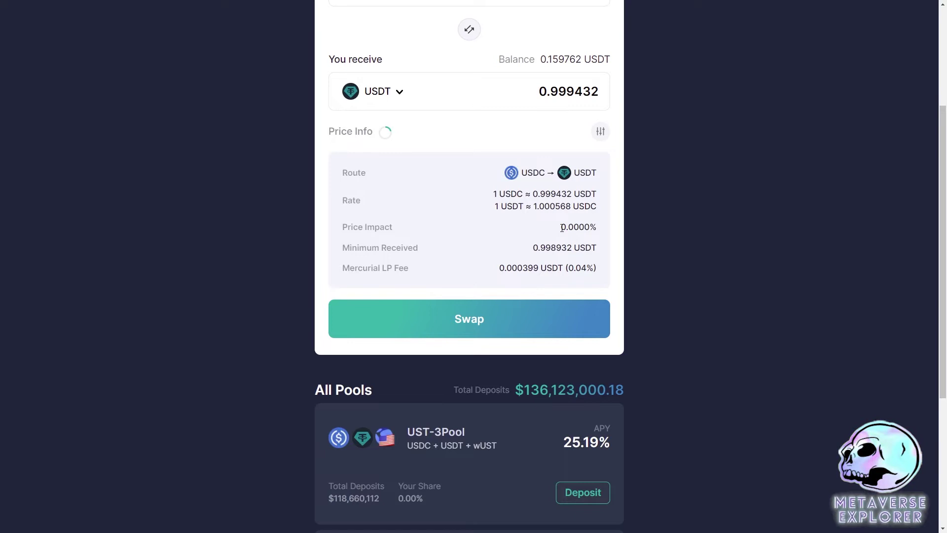
drag(563, 228, 598, 232)
click(598, 231)
double_click(597, 232)
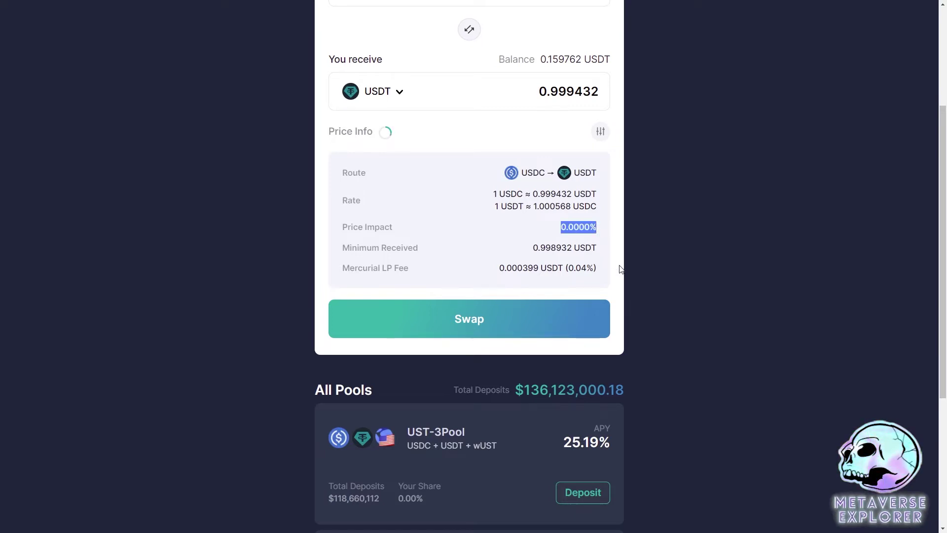
scroll(619, 269, up, 2)
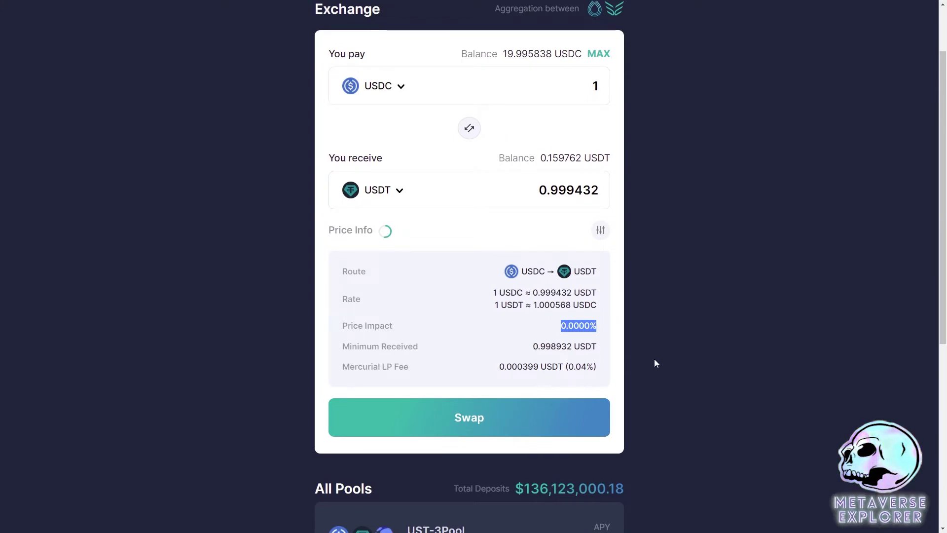
scroll(692, 436, down, 2)
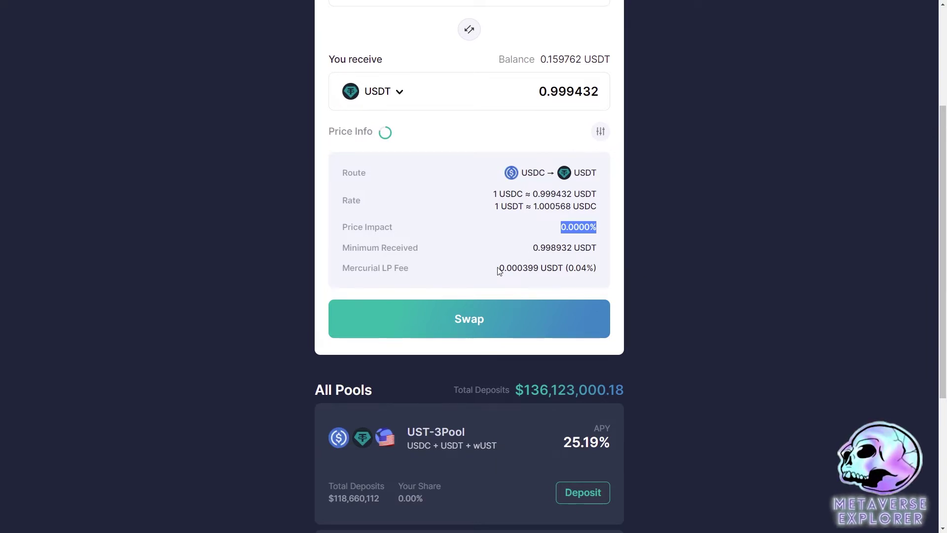
drag(499, 271, 522, 270)
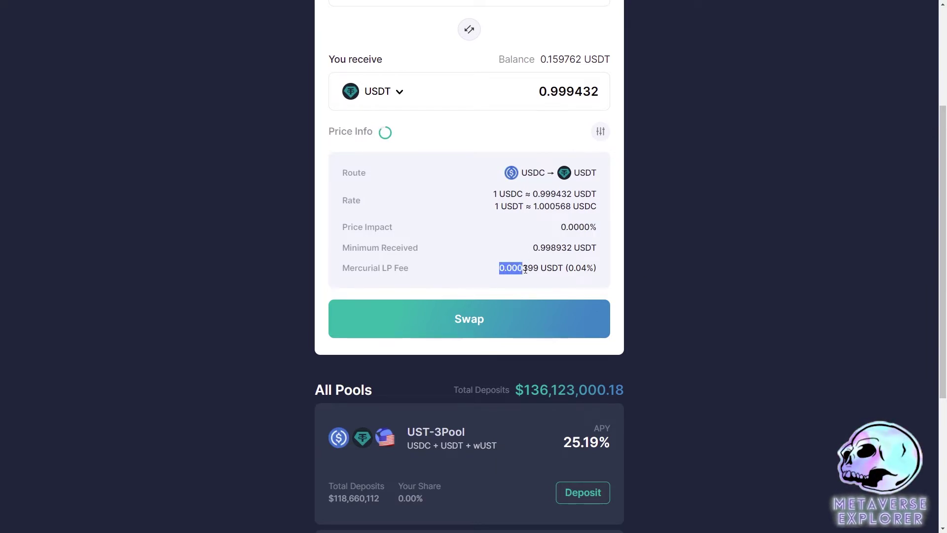
click(545, 268)
scroll(683, 388, up, 2)
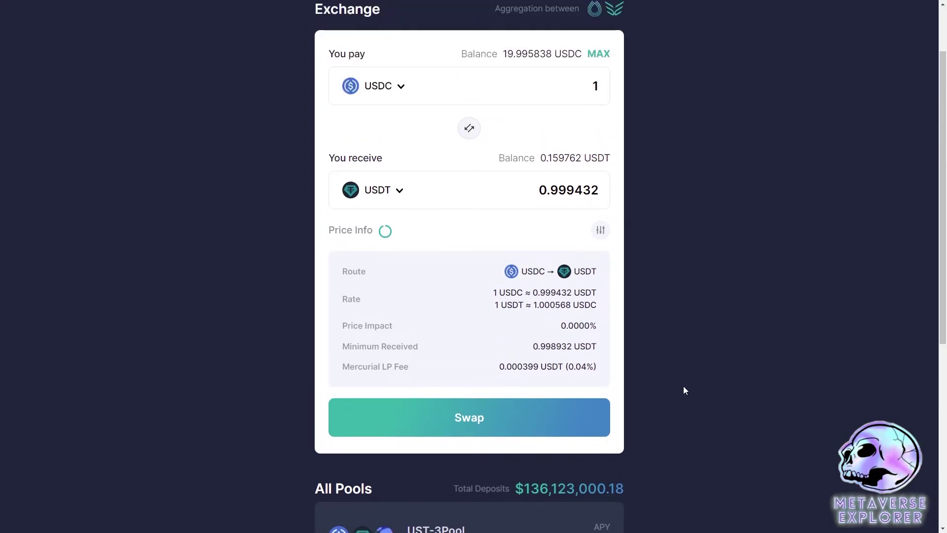
Swap 1 USDC for 0.999432 USDT, approving it in the Phantom wallet.
click(483, 419)
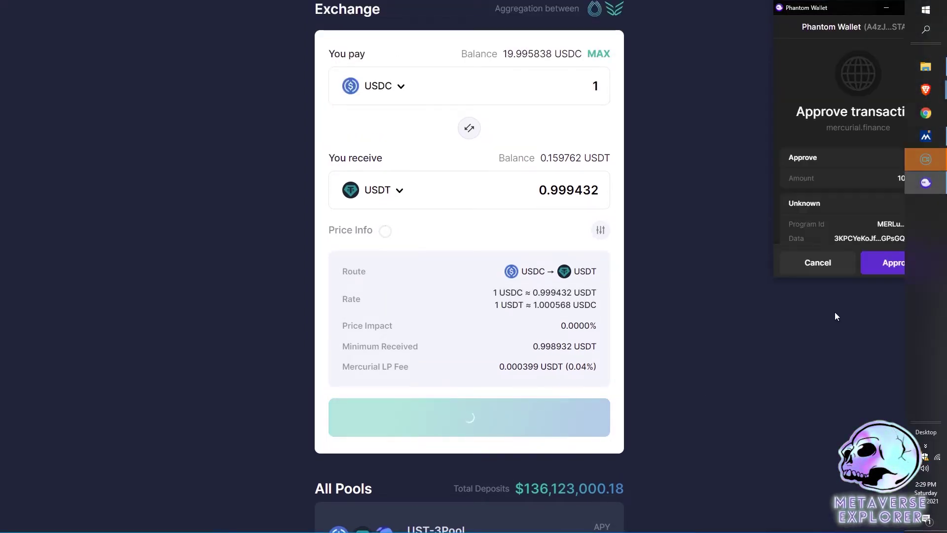
click(877, 269)
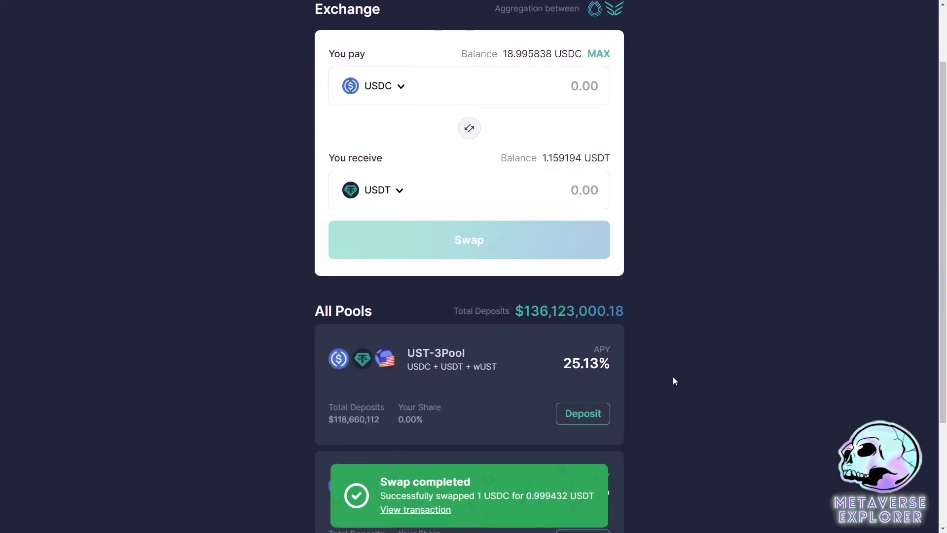
scroll(542, 499, down, 1)
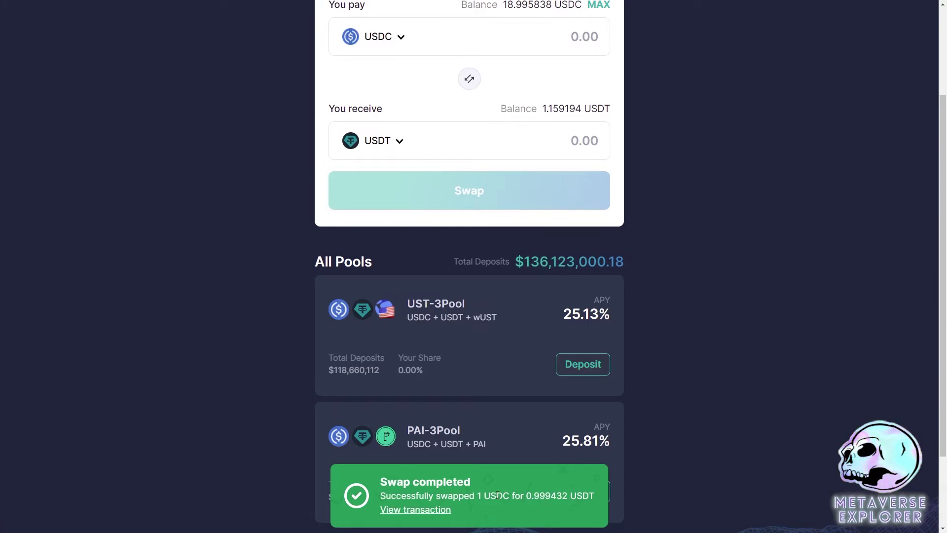
scroll(700, 377, down, 2)
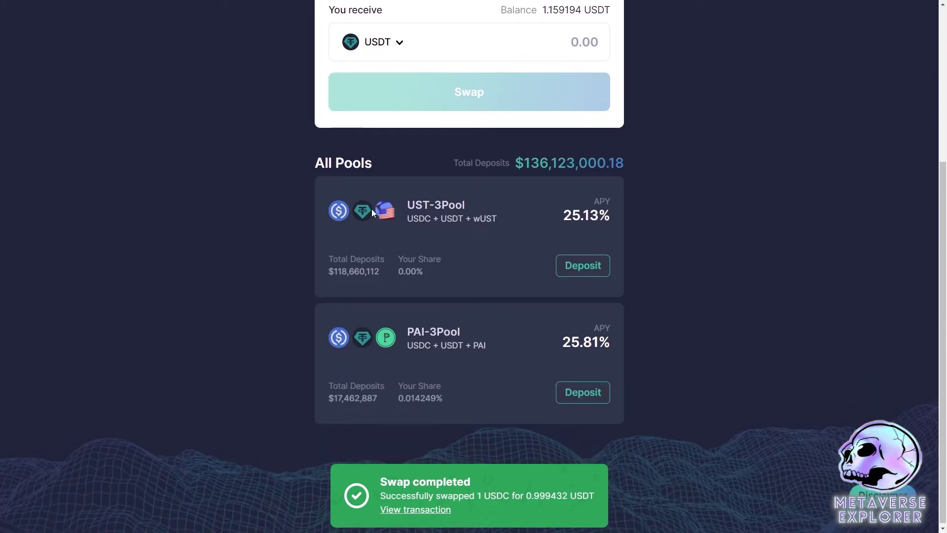
Open the UST-3Pool deposit page and review its TVL breakdown.
click(599, 267)
scroll(706, 310, down, 4)
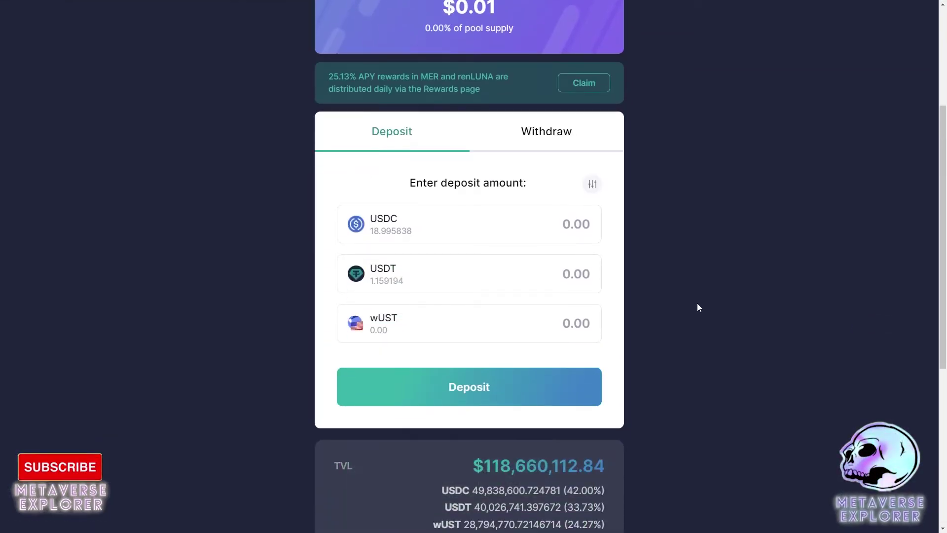
scroll(698, 306, down, 4)
scroll(699, 307, down, 2)
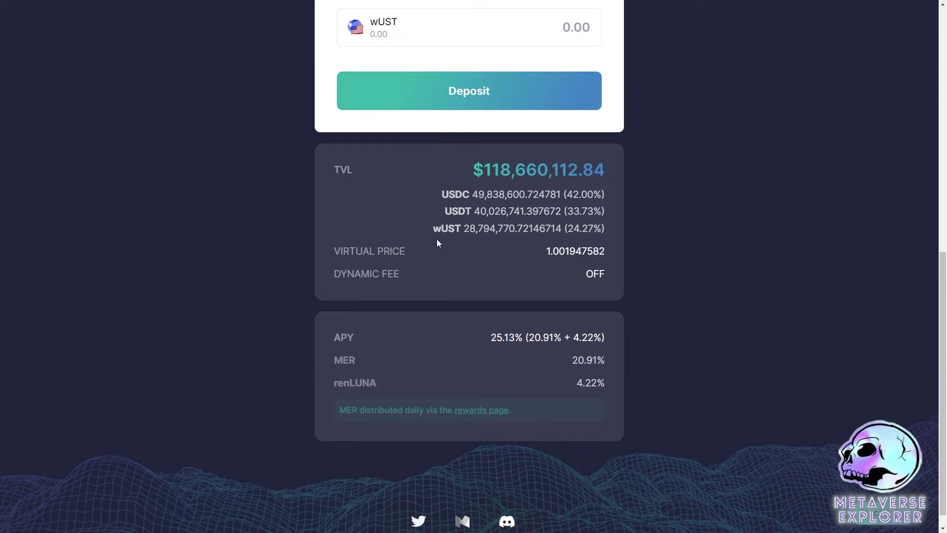
drag(462, 228, 431, 232)
click(474, 232)
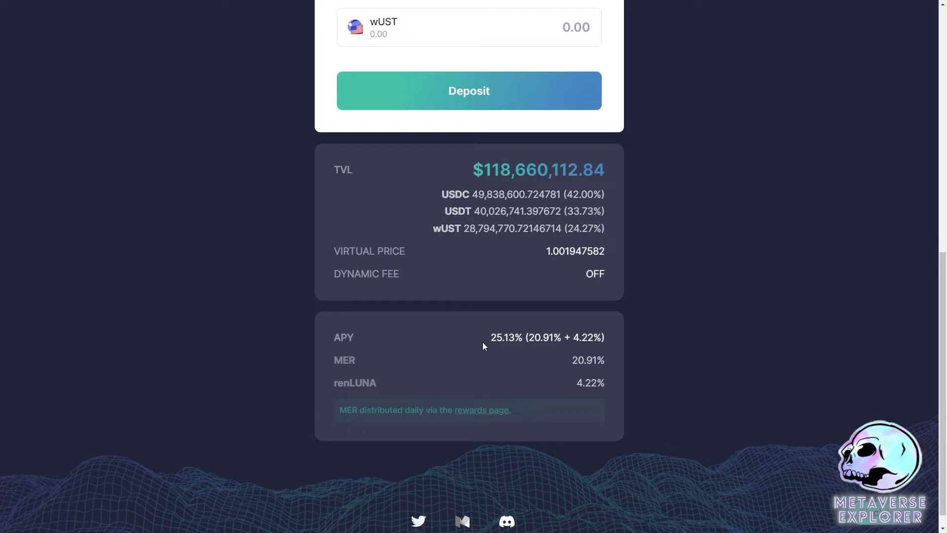
Review the 25.13% APY split into 20.91% MER and 4.22% renLUNA, and the $118,660,112.84 TVL.
drag(489, 338, 602, 339)
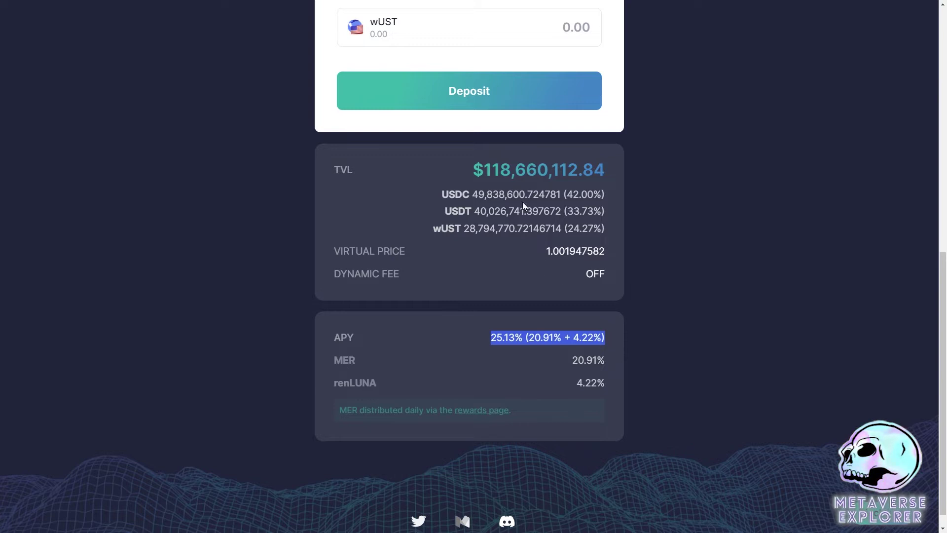
drag(572, 361, 605, 364)
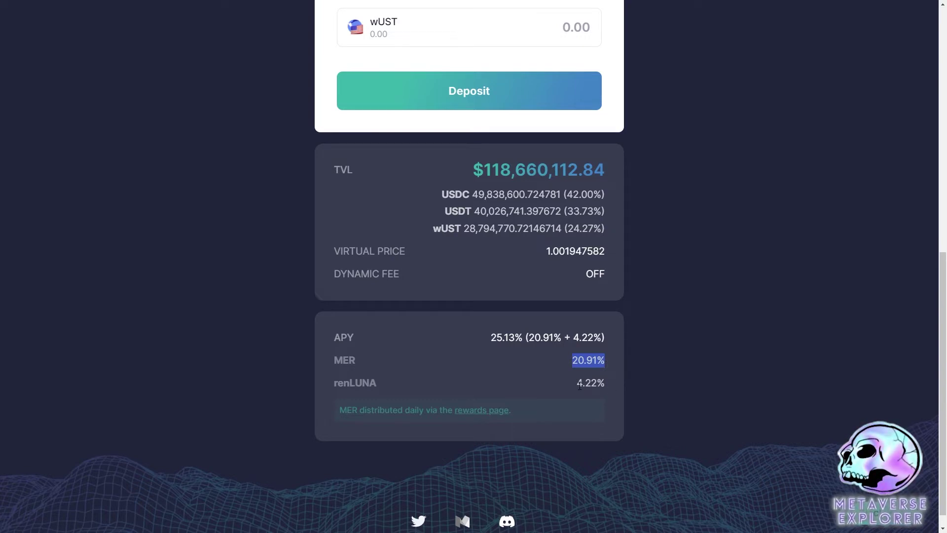
drag(577, 384, 606, 385)
click(375, 386)
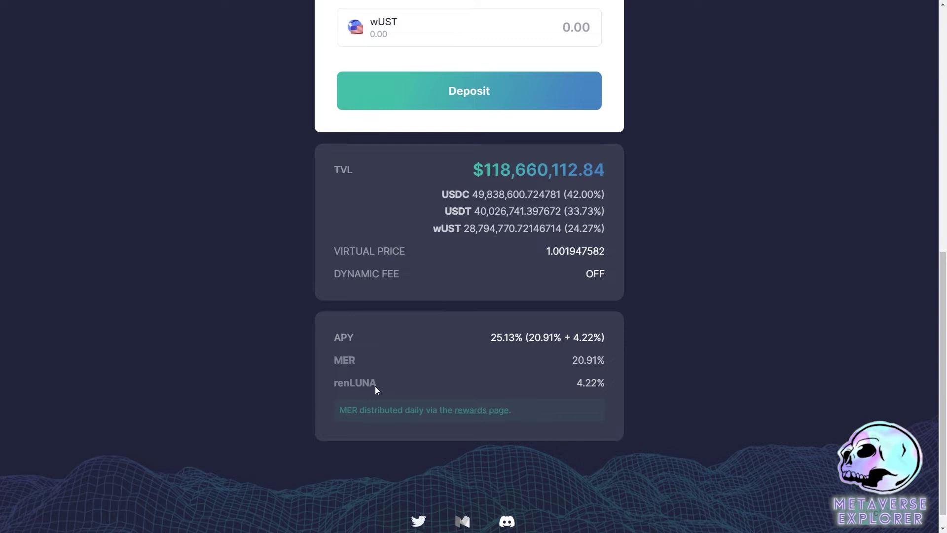
drag(374, 385, 344, 384)
click(500, 394)
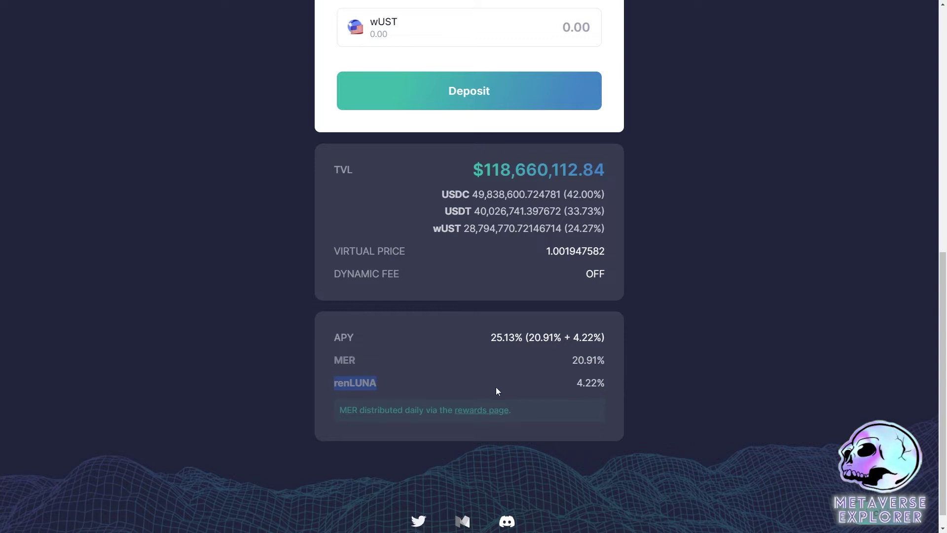
scroll(658, 406, up, 5)
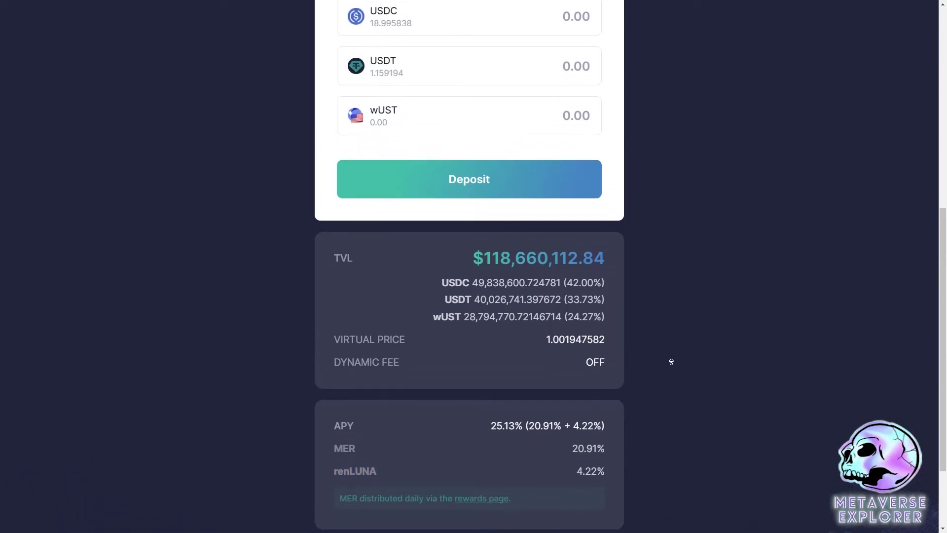
scroll(672, 364, down, 3)
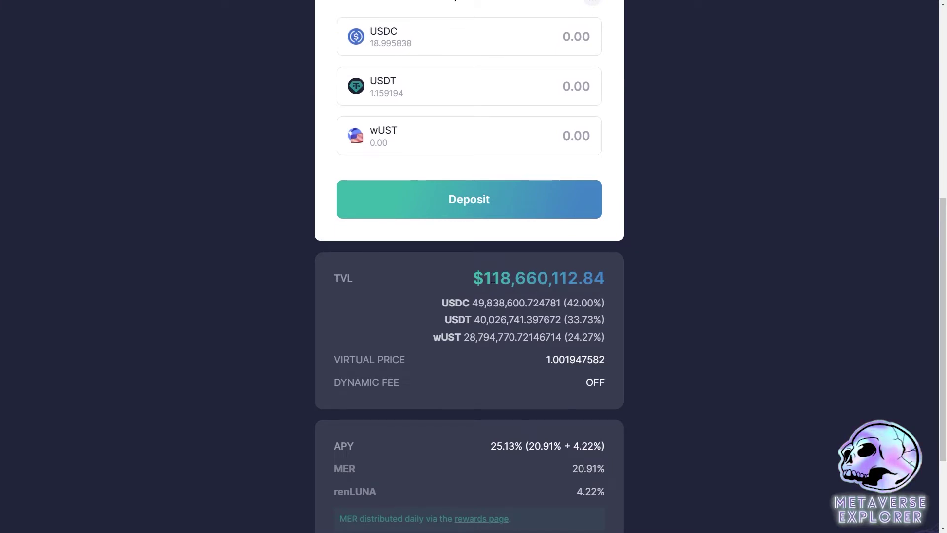
drag(483, 279, 508, 280)
Review the UST-3Pool composition, noting USDC's 42.00% share.
scroll(619, 478, up, 8)
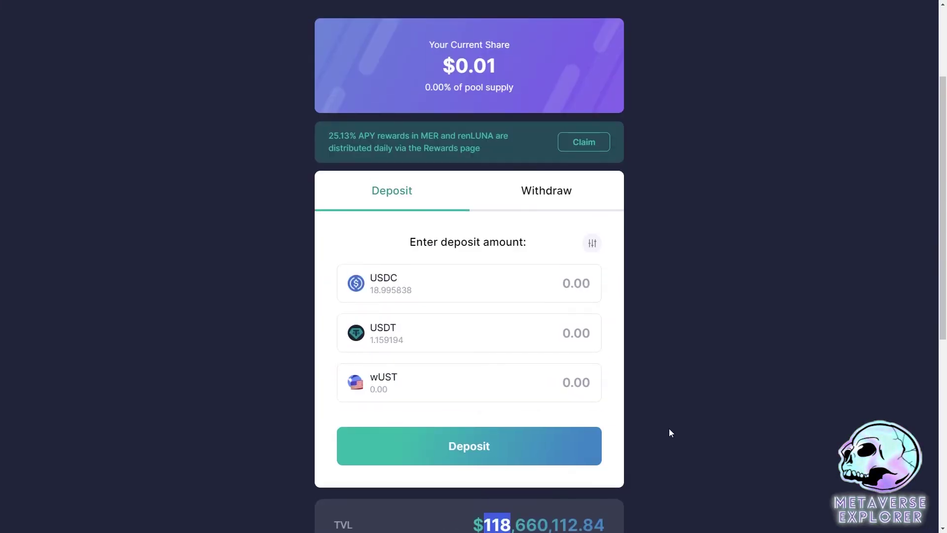
scroll(653, 304, down, 2)
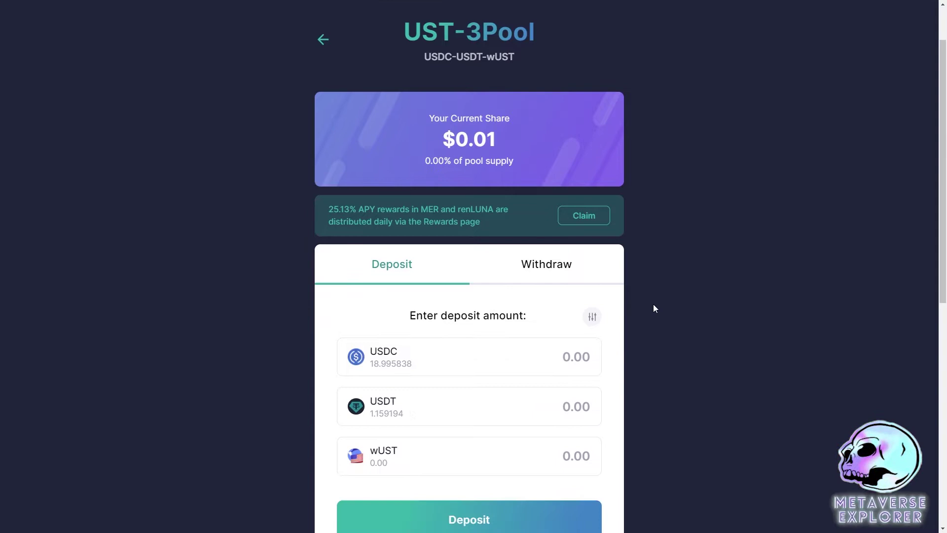
scroll(543, 332, down, 3)
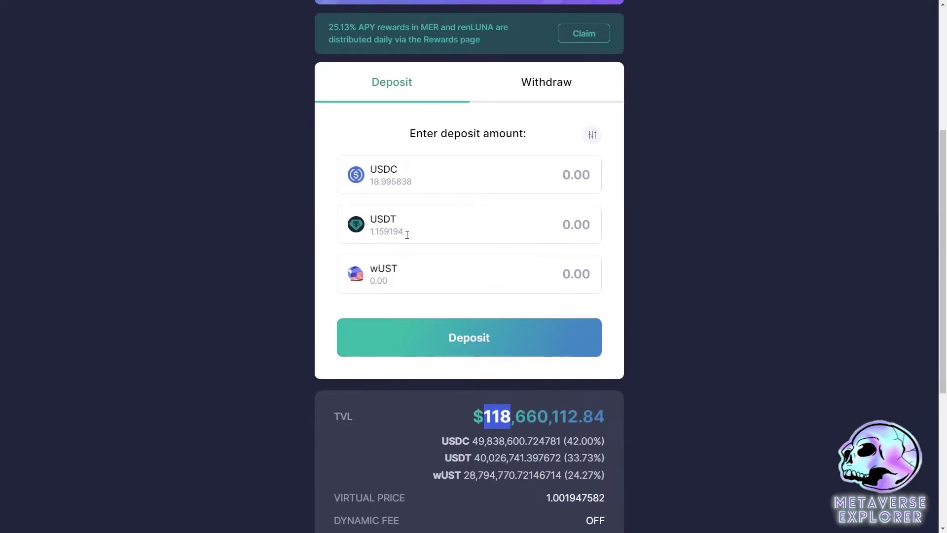
click(556, 441)
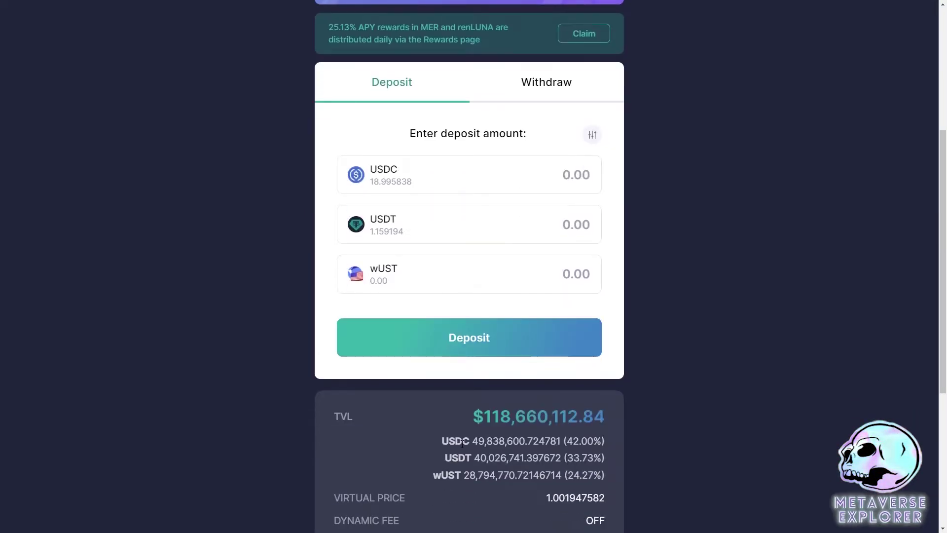
drag(567, 441, 587, 442)
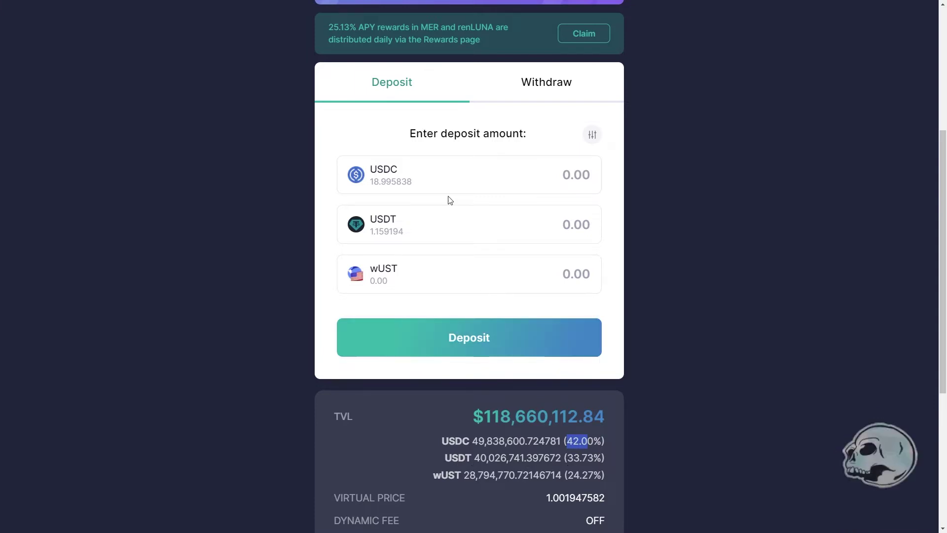
Enter 2 in the USDC deposit field of the UST-3Pool Deposit tab.
click(512, 178)
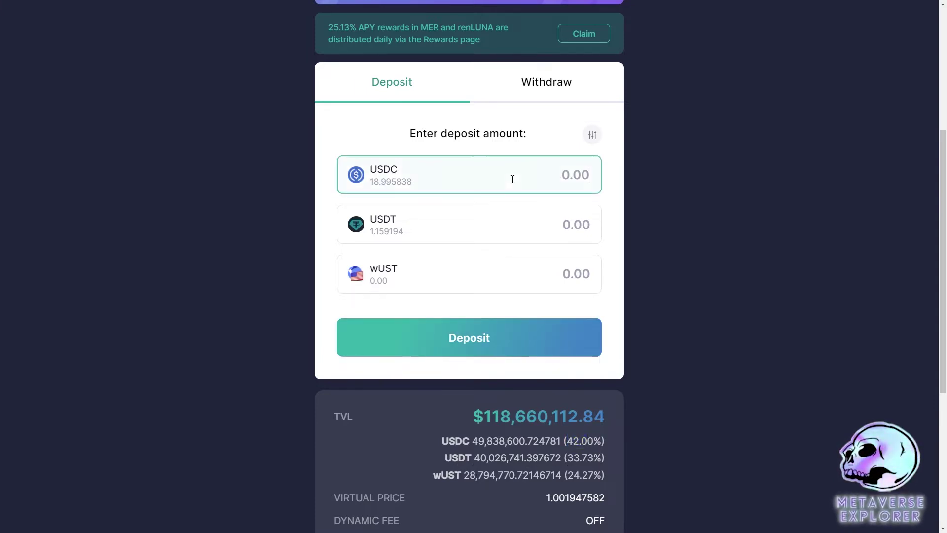
text(2)
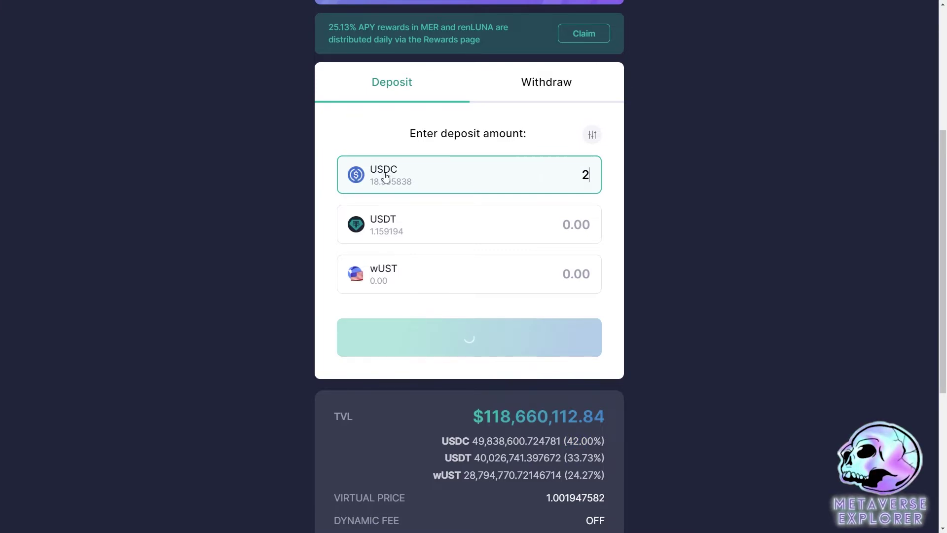
scroll(641, 392, down, 2)
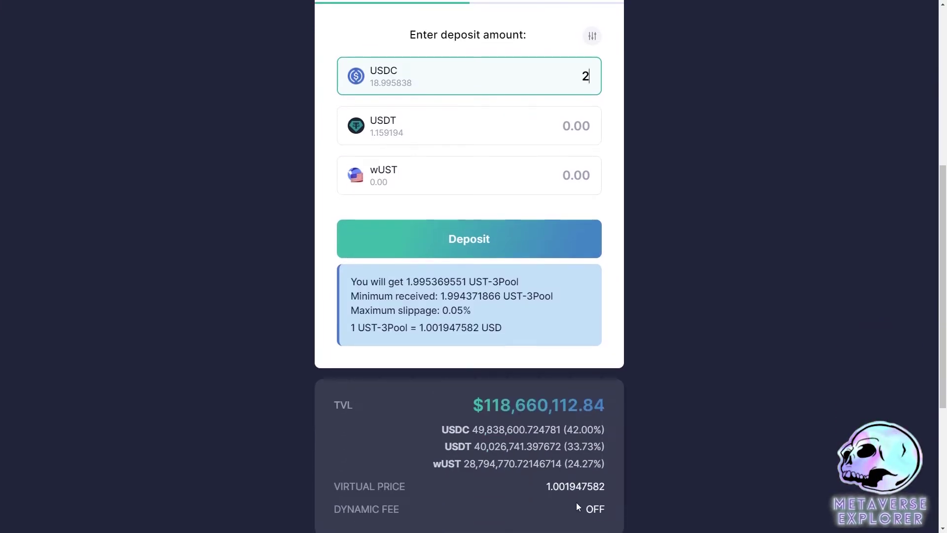
scroll(687, 276, up, 1)
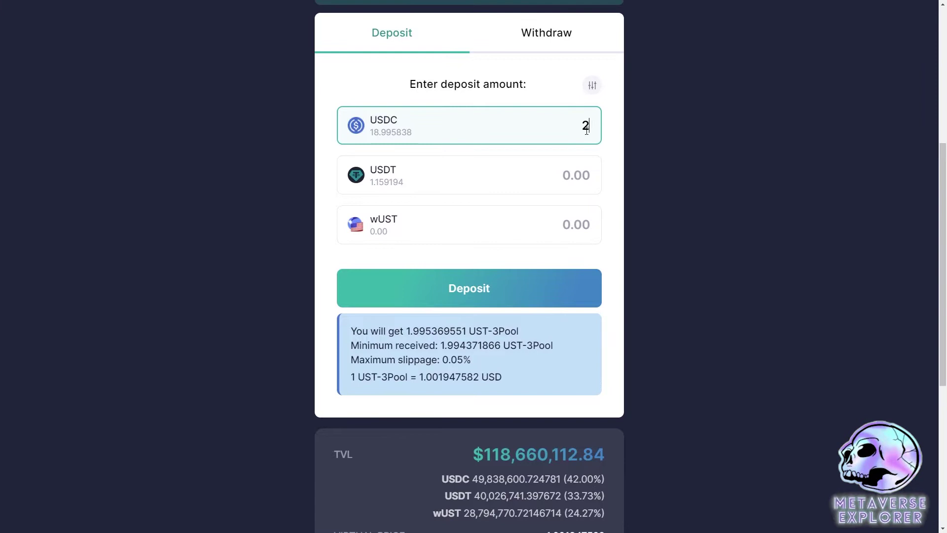
scroll(600, 392, down, 2)
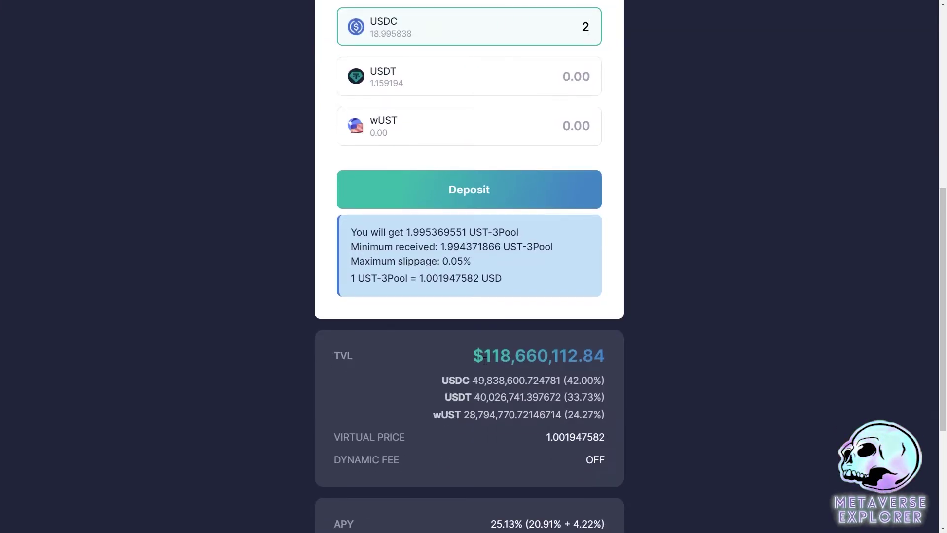
drag(485, 361, 511, 361)
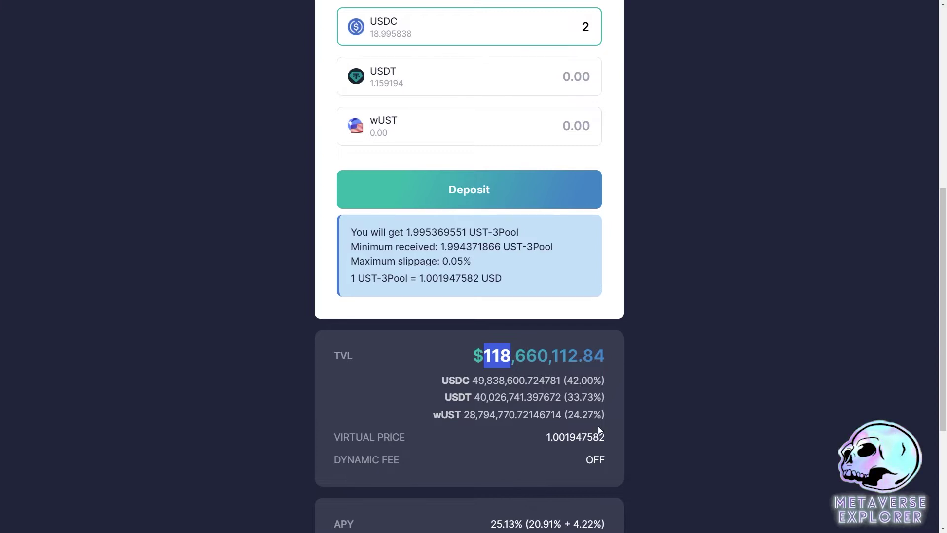
scroll(598, 426, up, 2)
scroll(661, 380, up, 1)
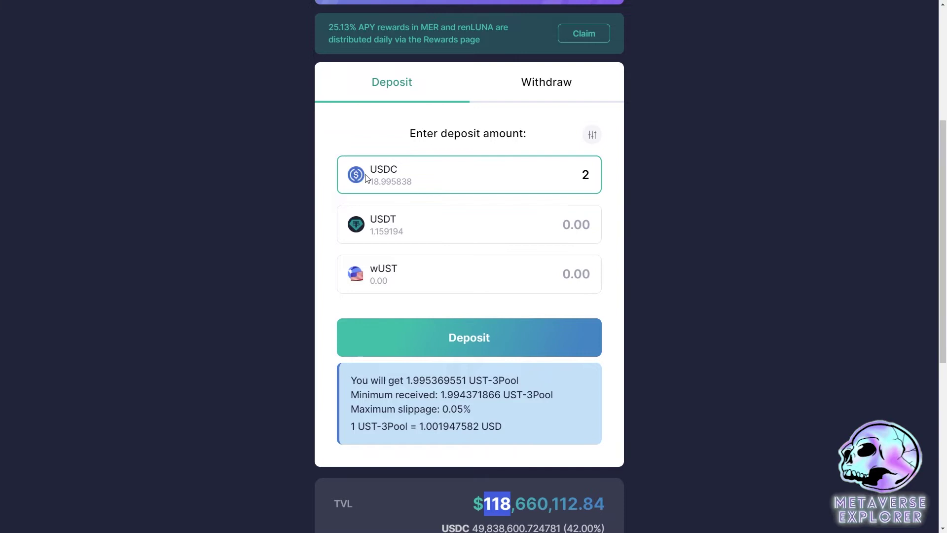
Check the quote: about 1.995369551 UST-3Pool tokens, 1.994371866 minimum received, and maximum slippage.
double_click(585, 174)
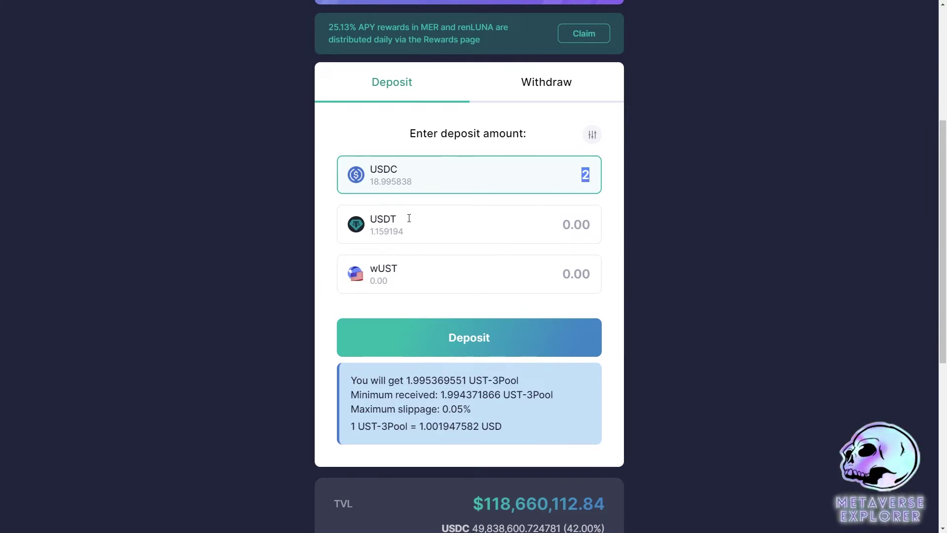
scroll(623, 485, down, 2)
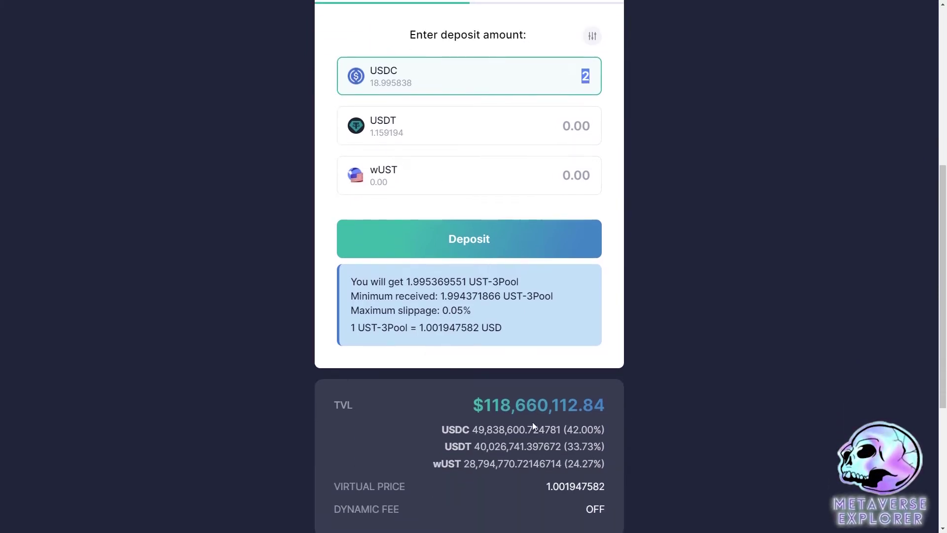
drag(464, 429, 603, 462)
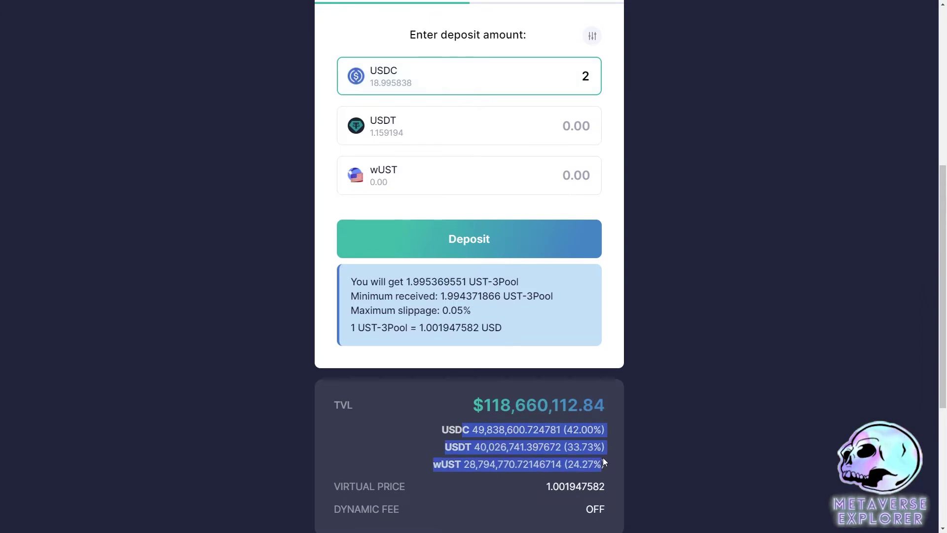
scroll(586, 405, up, 2)
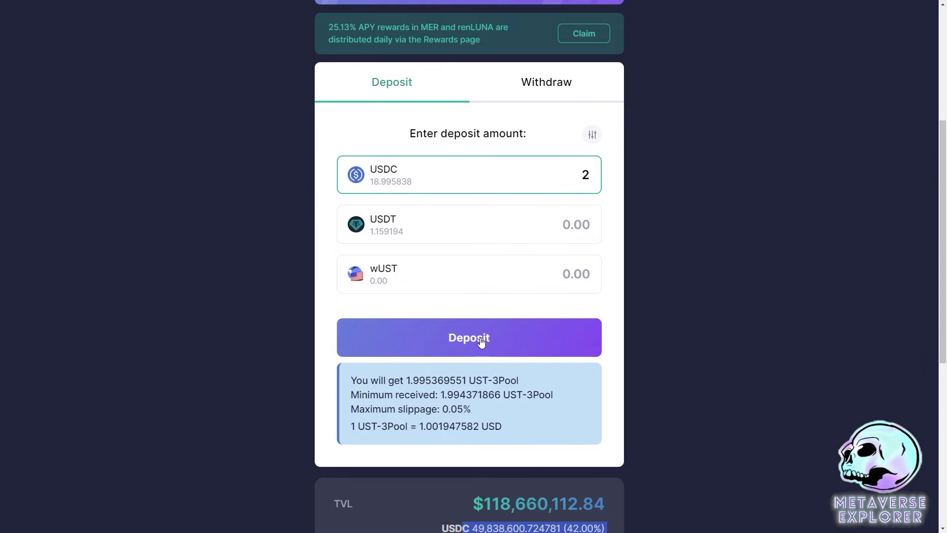
click(406, 383)
drag(419, 384, 525, 385)
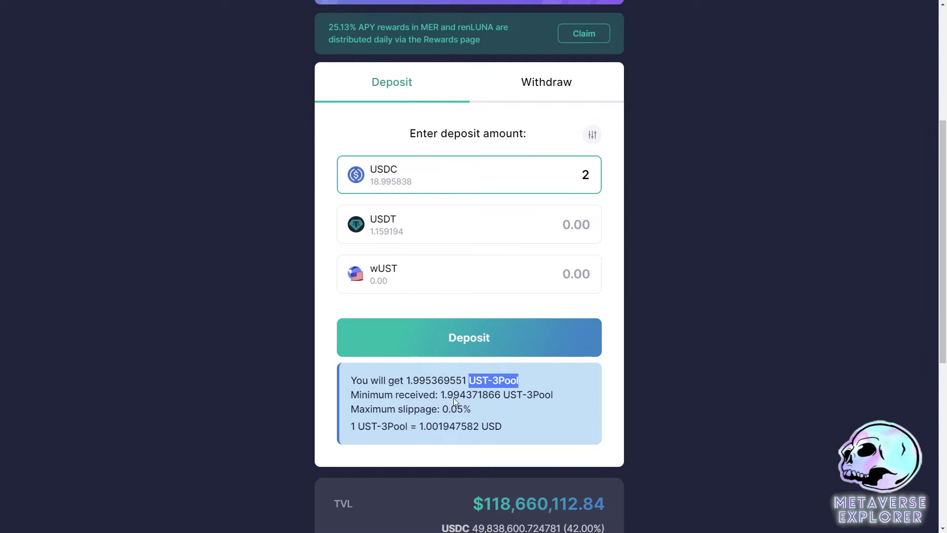
scroll(572, 419, down, 2)
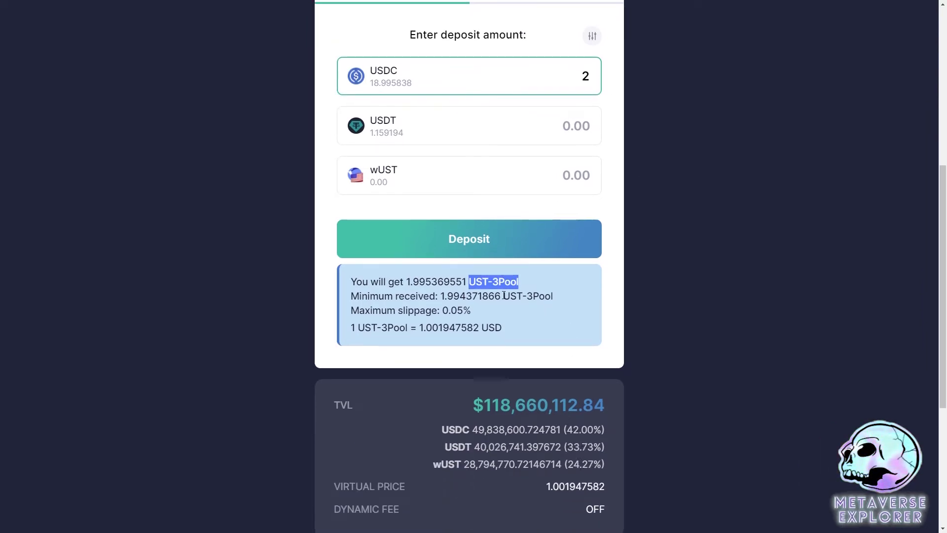
drag(472, 309, 446, 310)
click(494, 311)
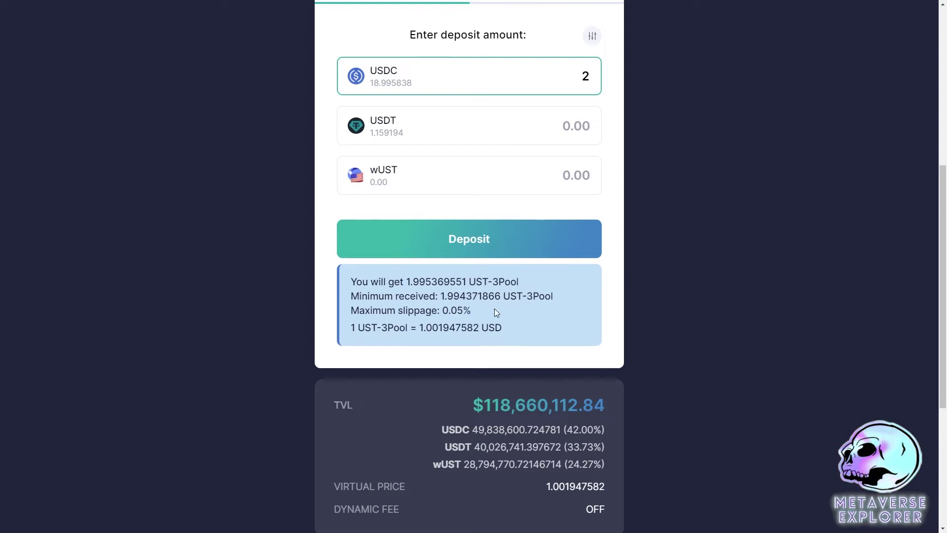
scroll(469, 344, up, 2)
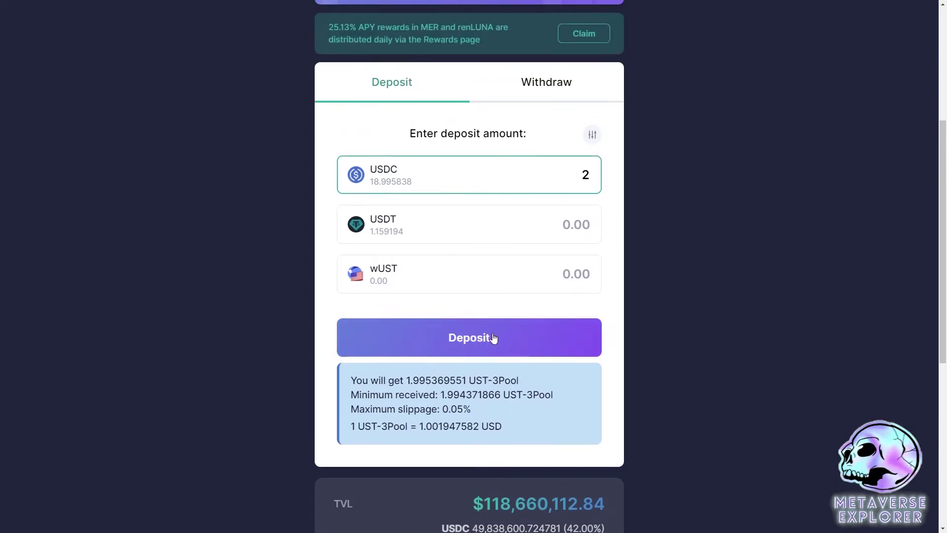
Deposit 2 USDC into UST-3Pool, confirming the review and approving the transaction in Phantom.
click(490, 340)
click(489, 202)
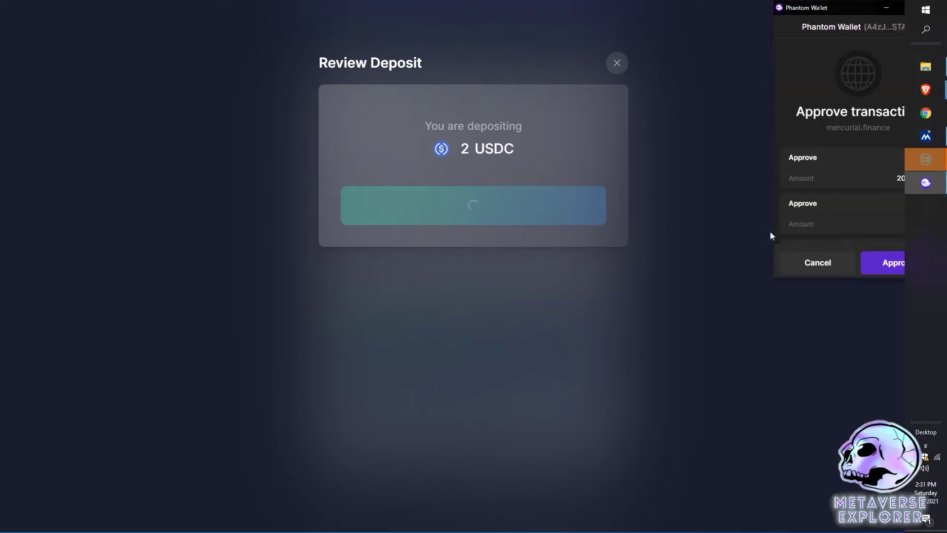
click(894, 265)
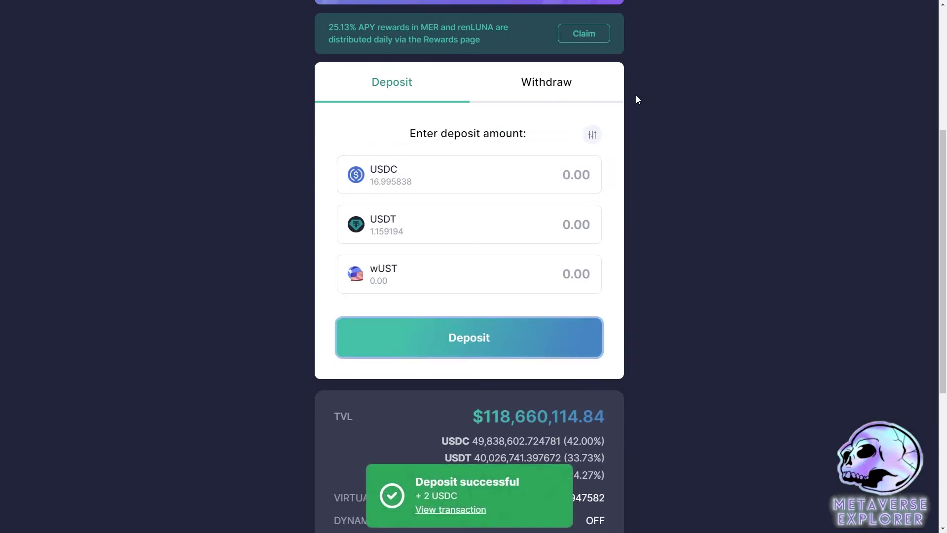
middle_click(666, 413)
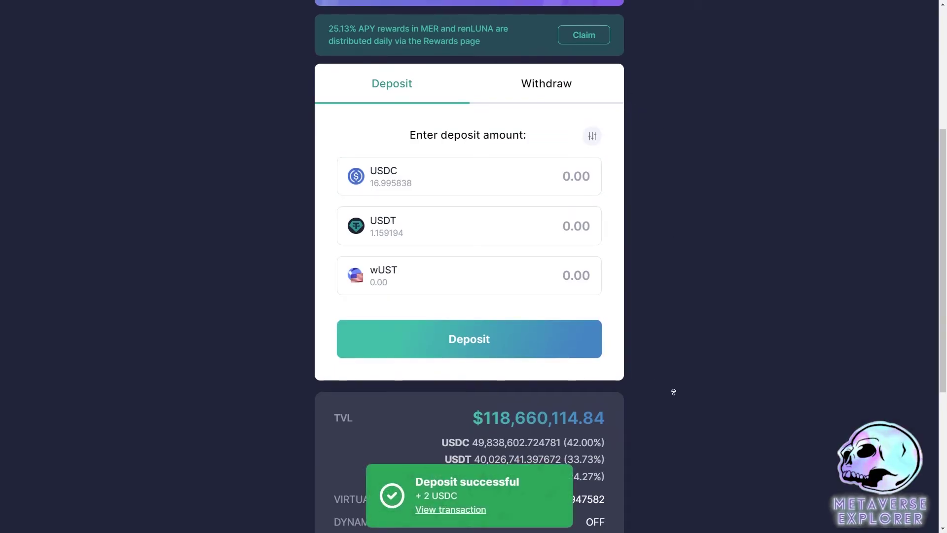
scroll(676, 385, up, 2)
scroll(678, 381, up, 4)
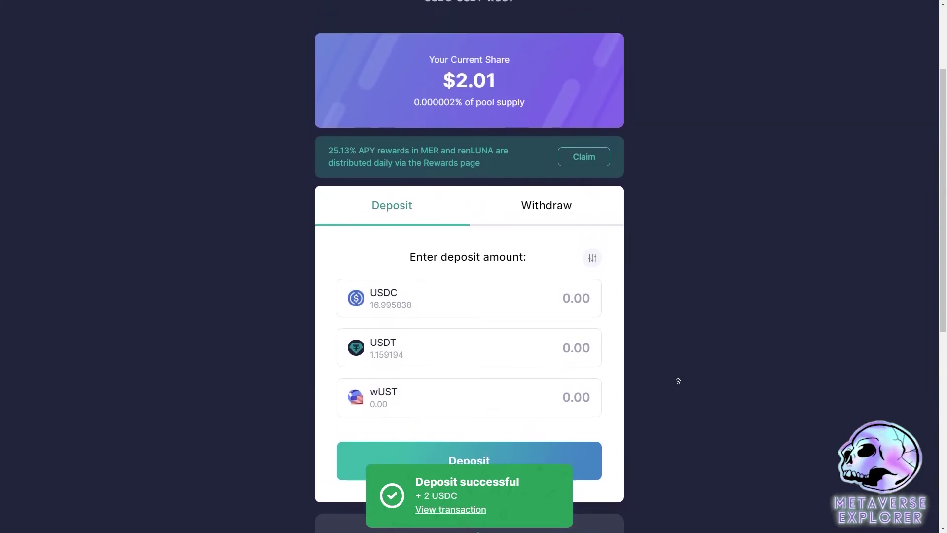
drag(499, 123, 455, 122)
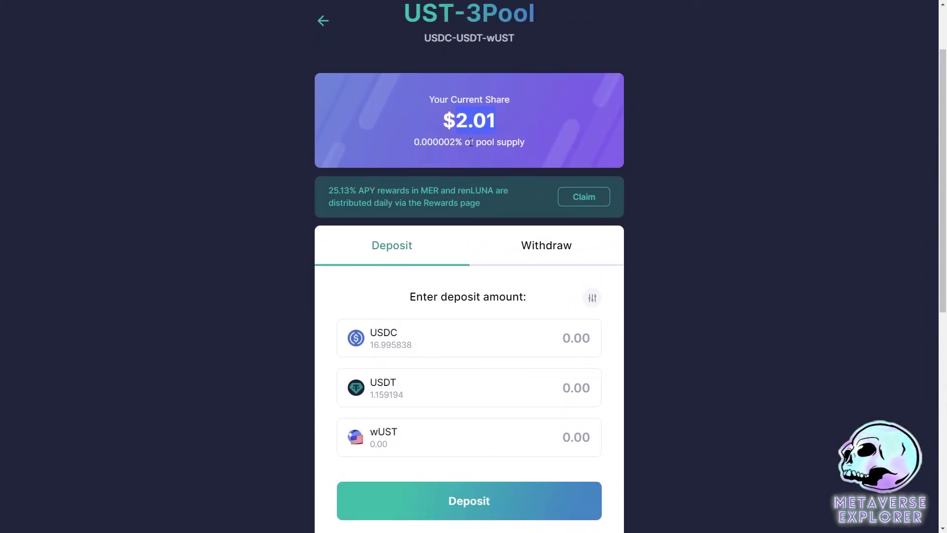
scroll(657, 291, down, 1)
scroll(659, 294, up, 1)
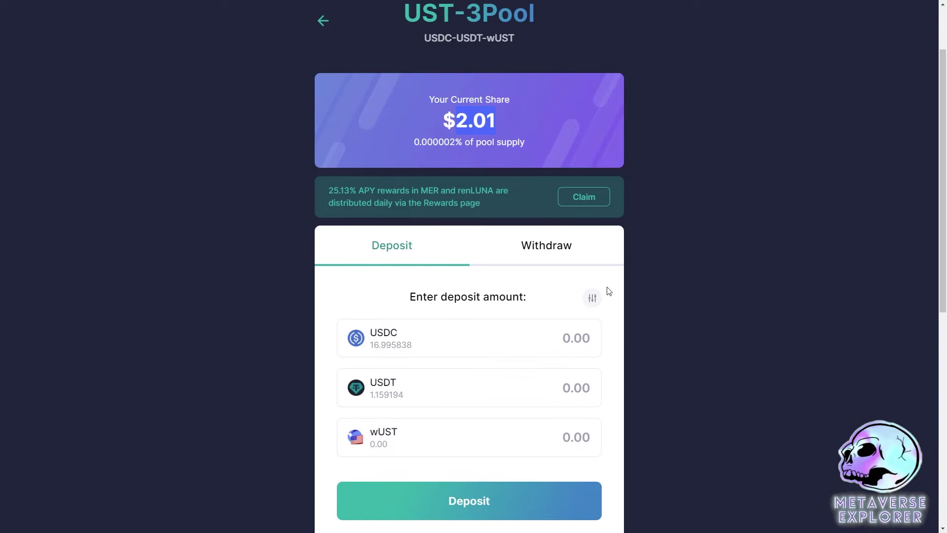
scroll(655, 292, down, 5)
scroll(633, 350, down, 2)
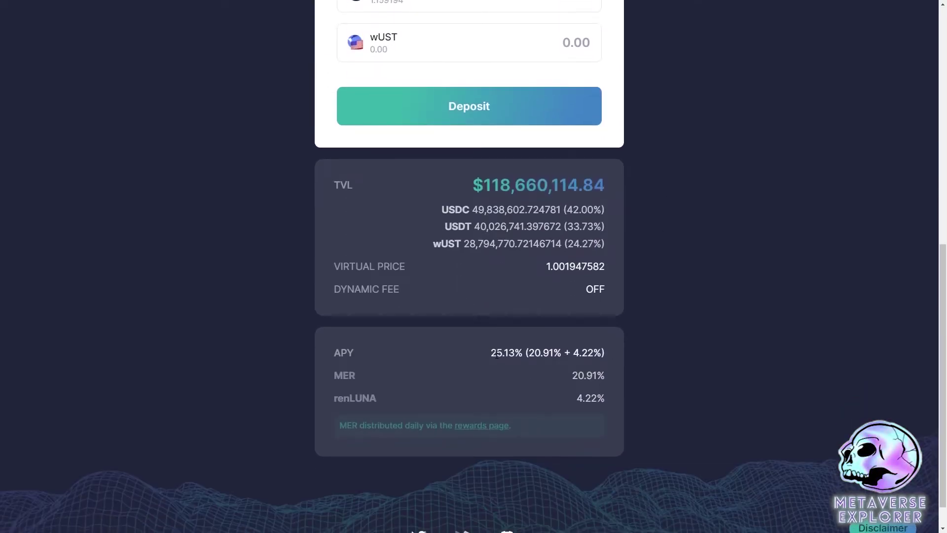
drag(492, 354, 515, 359)
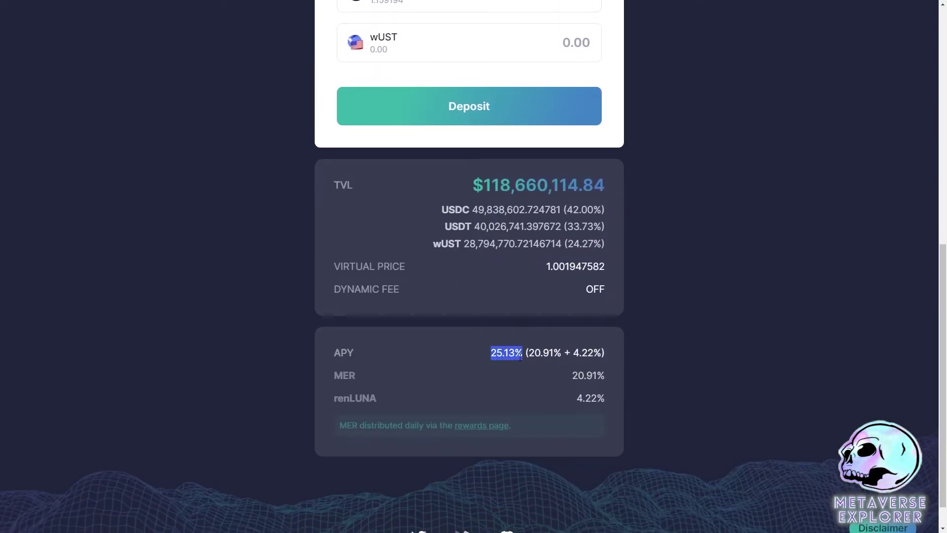
click(609, 374)
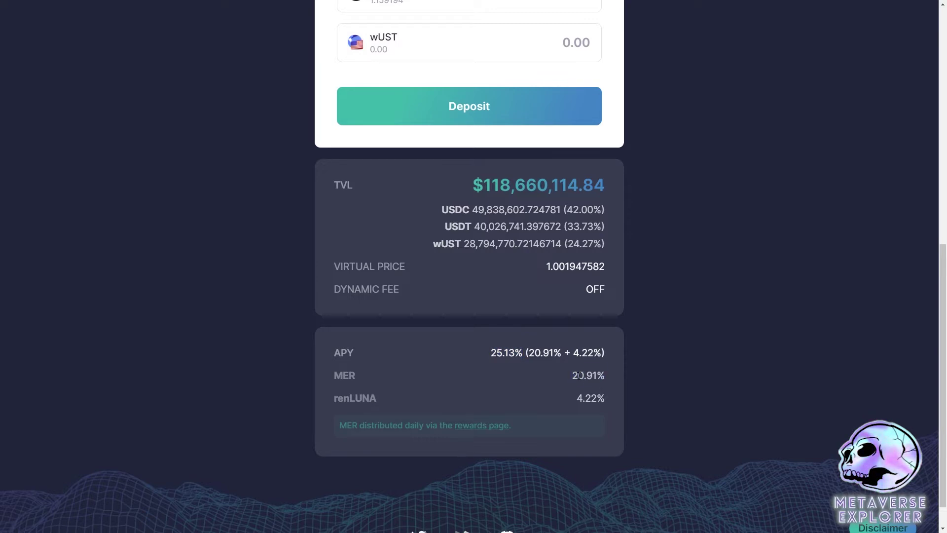
drag(570, 376, 605, 397)
click(613, 405)
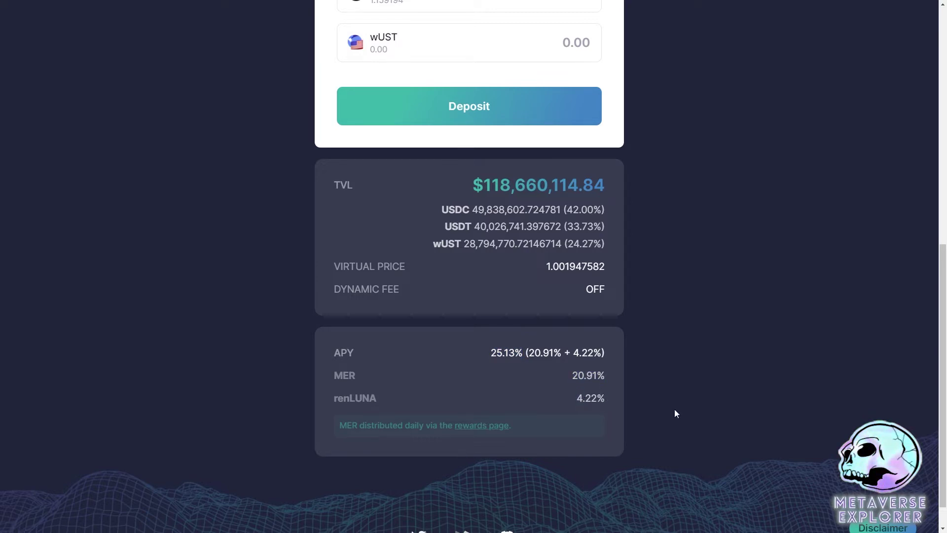
scroll(685, 412, up, 10)
scroll(729, 298, down, 1)
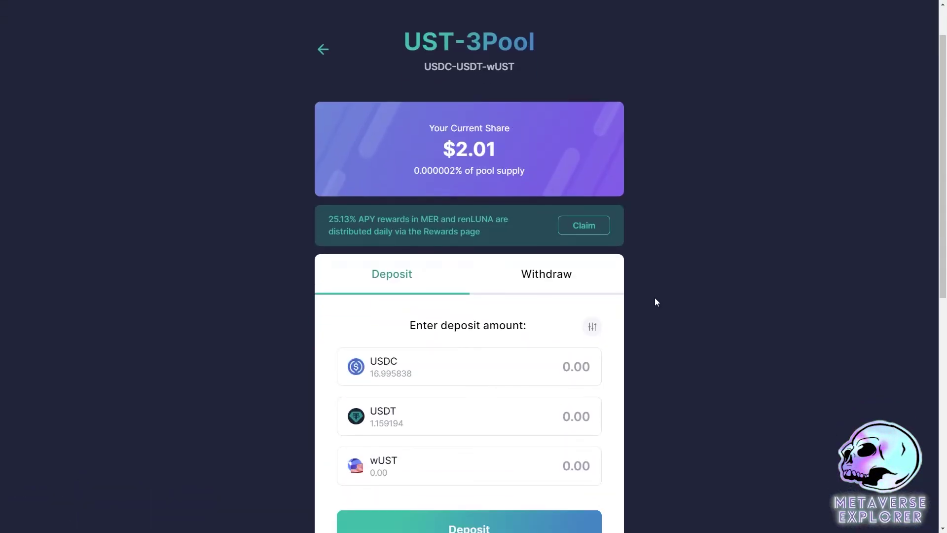
scroll(656, 302, down, 1)
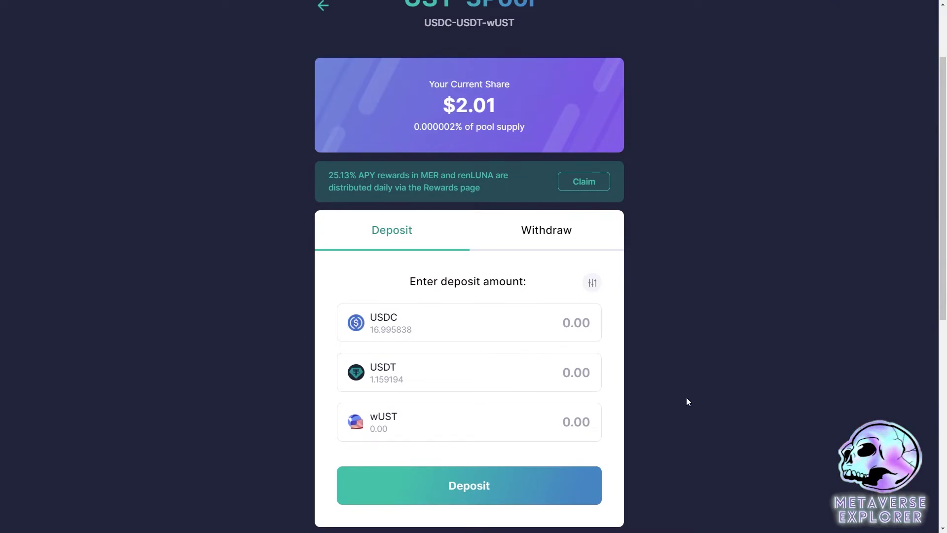
scroll(686, 402, up, 2)
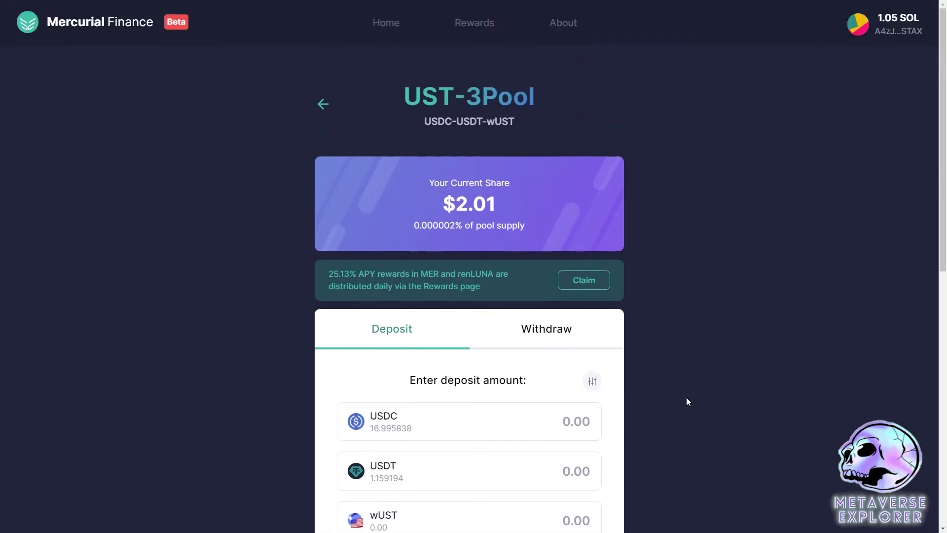
Open the Rewards profile from the Claim banner and scroll past Merc Cards to Your Rewards.
click(587, 280)
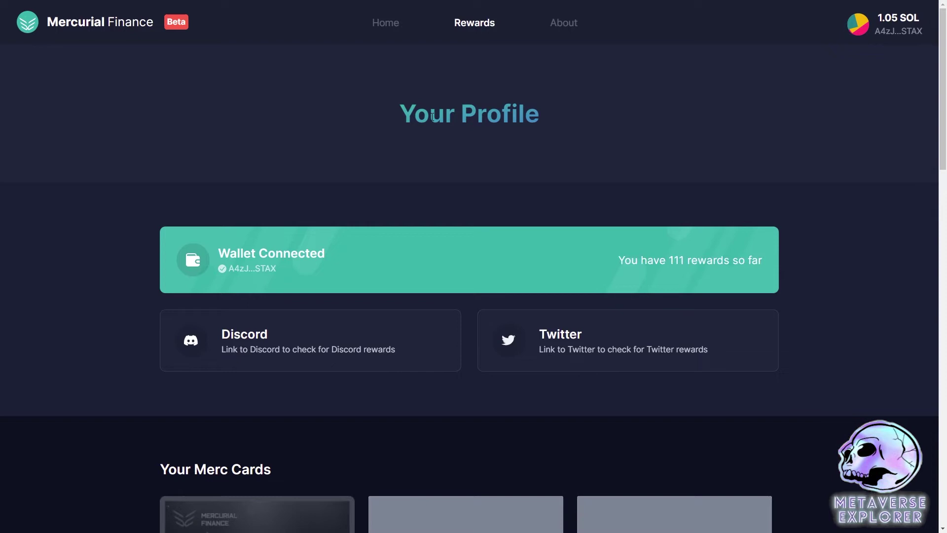
drag(394, 114, 545, 118)
click(580, 134)
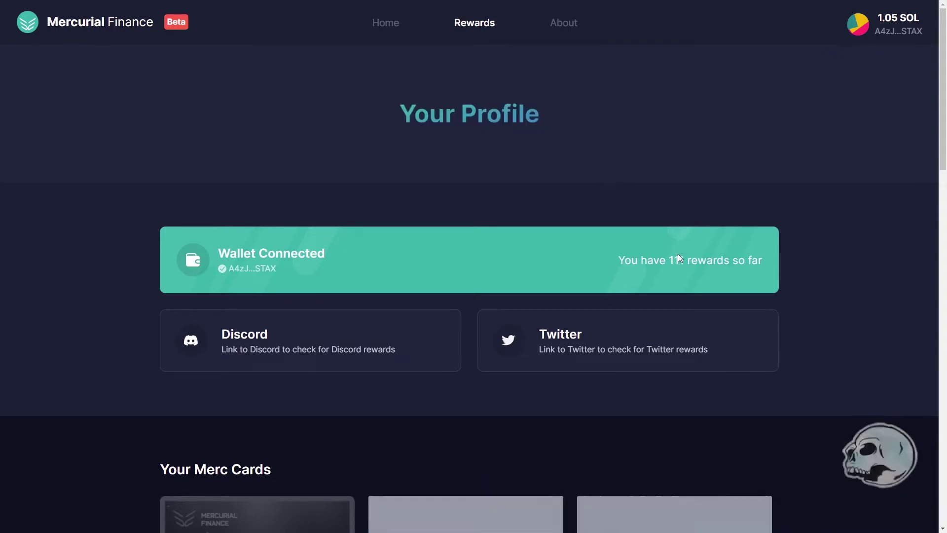
drag(641, 262, 760, 275)
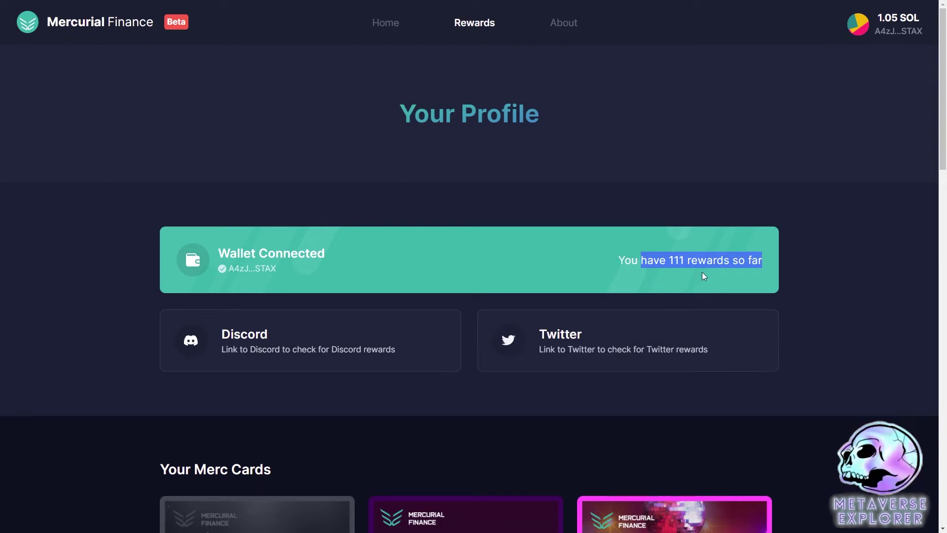
scroll(704, 276, down, 3)
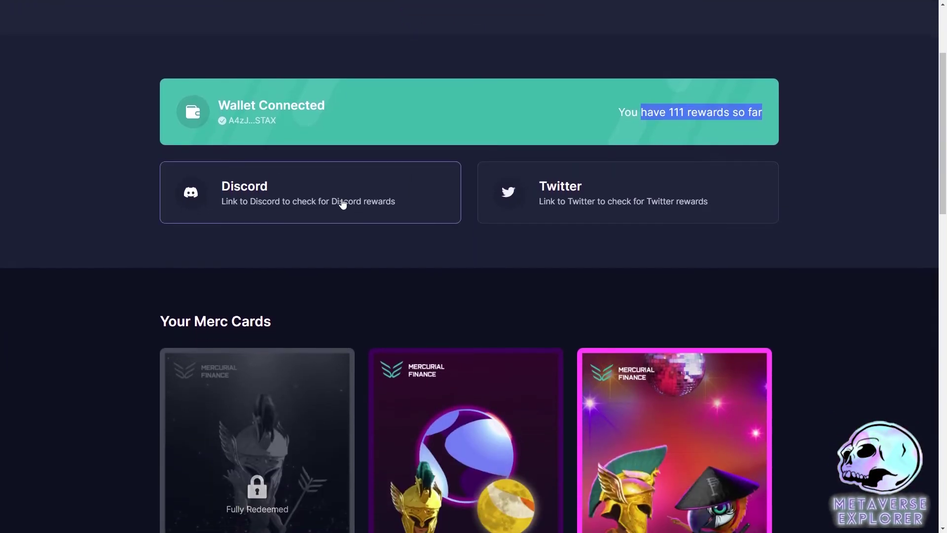
scroll(740, 198, down, 4)
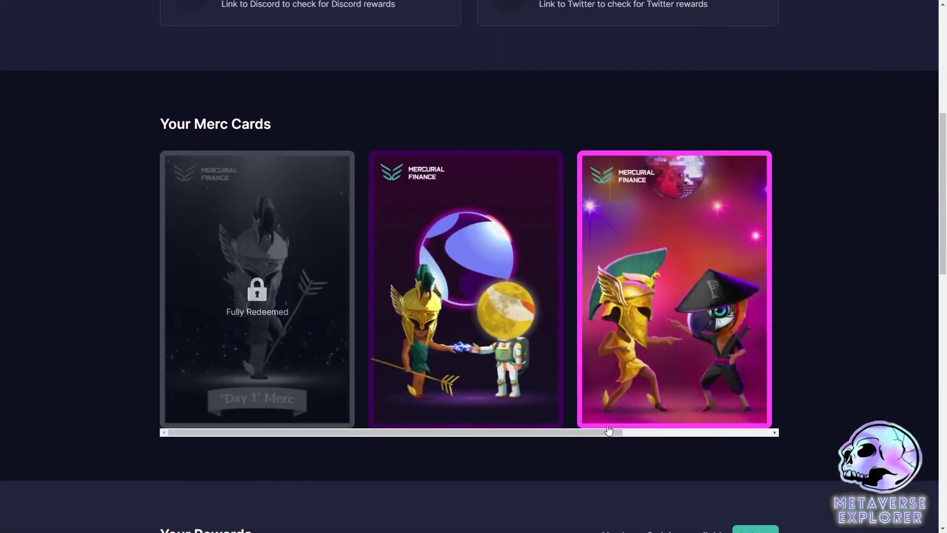
drag(319, 431, 394, 432)
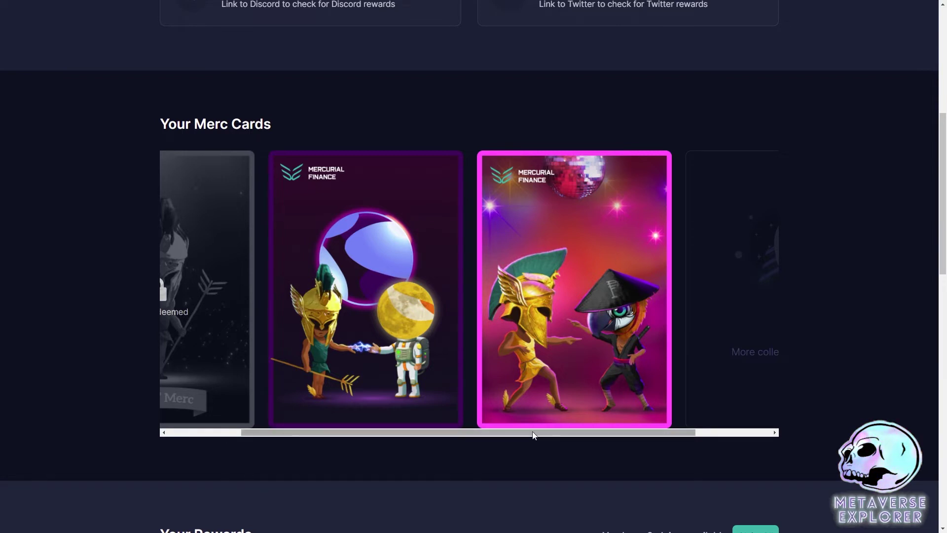
drag(533, 435, 596, 432)
scroll(520, 462, down, 5)
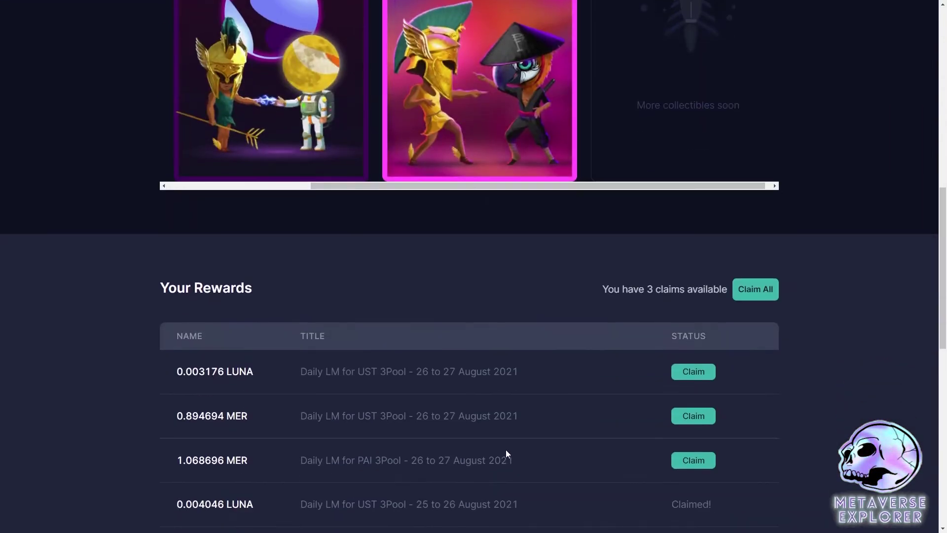
scroll(505, 449, down, 3)
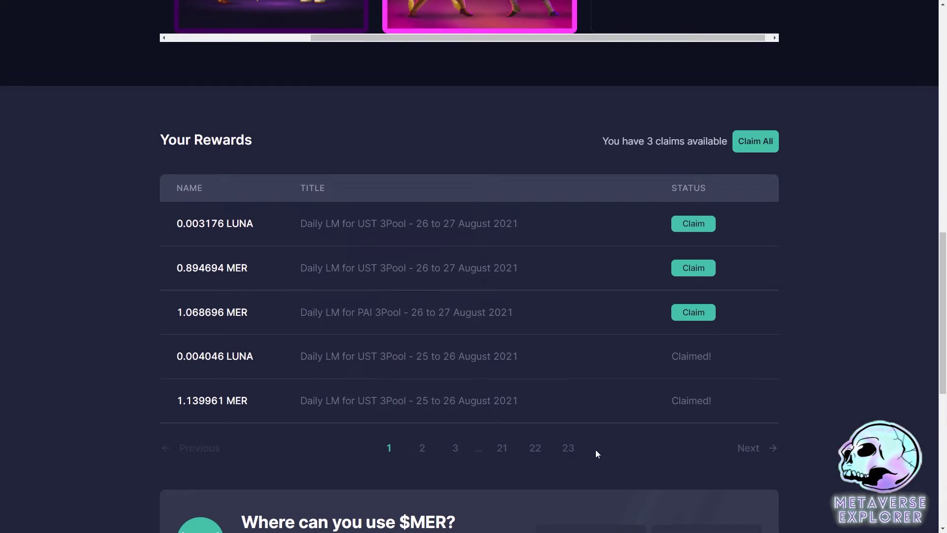
click(765, 448)
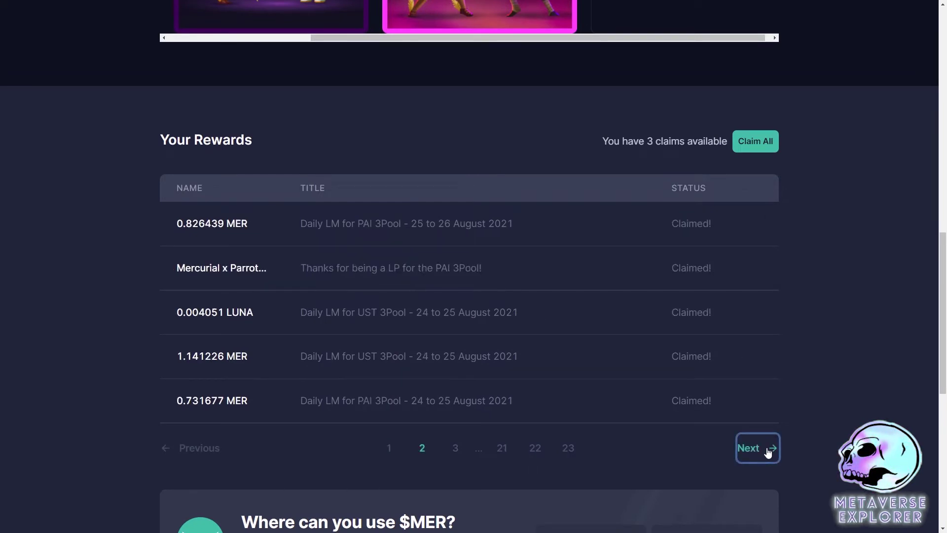
click(766, 448)
click(205, 450)
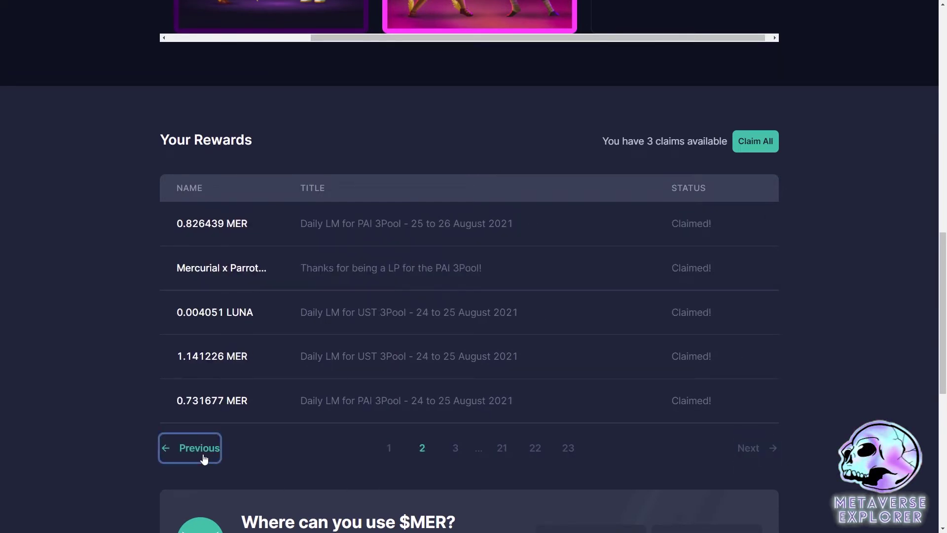
click(202, 449)
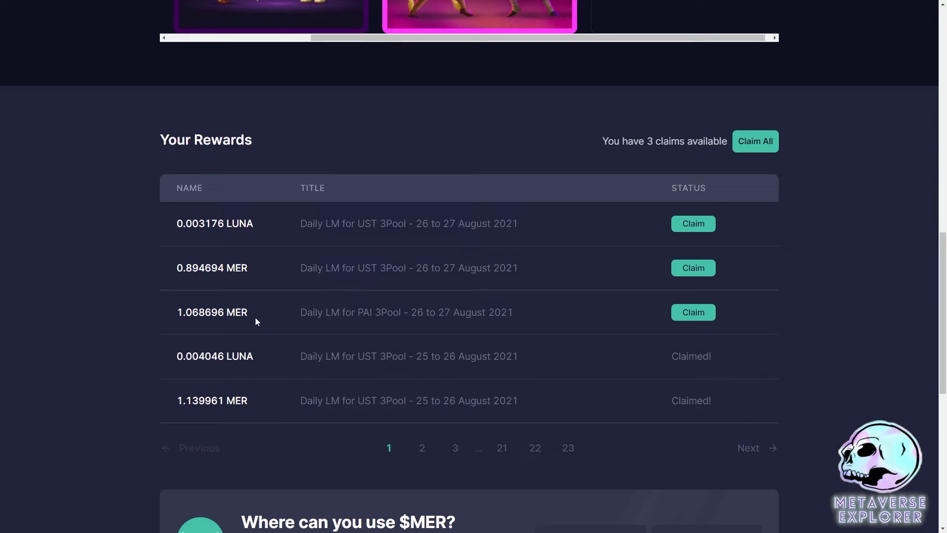
drag(408, 314, 450, 312)
click(526, 318)
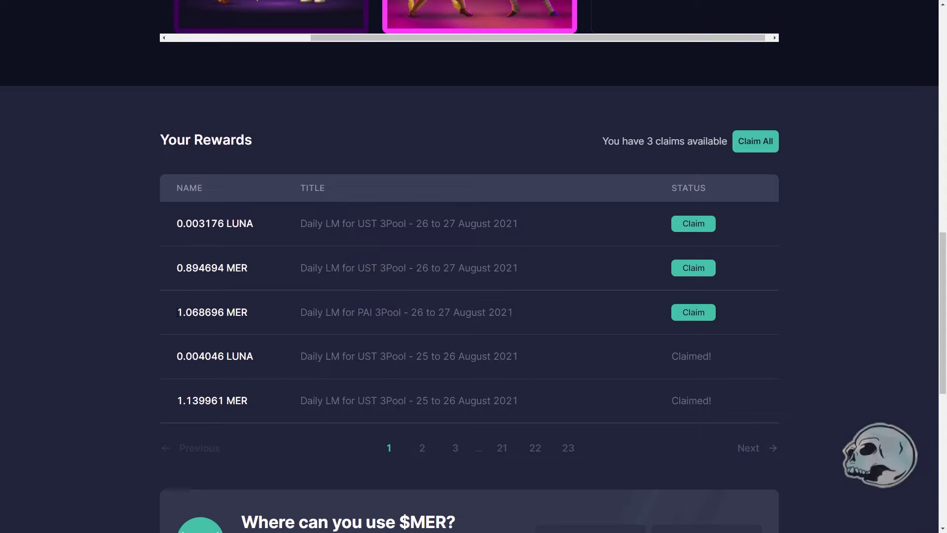
drag(170, 312, 205, 314)
click(204, 313)
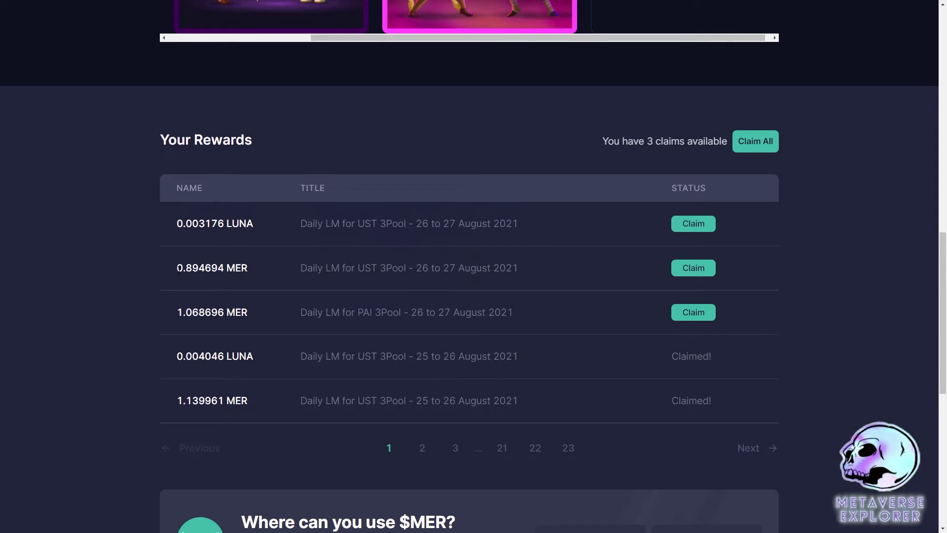
drag(172, 268, 197, 268)
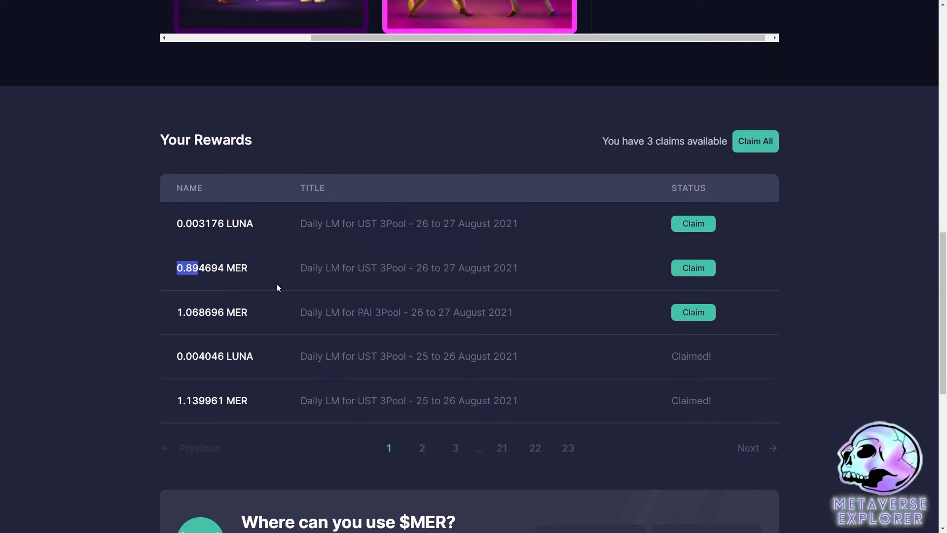
drag(176, 226, 205, 226)
click(229, 226)
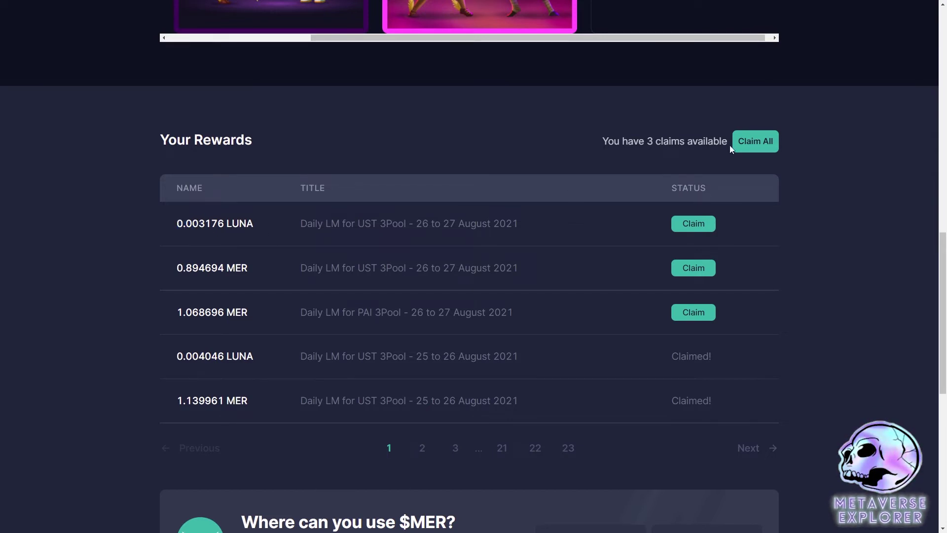
Claim all three pending LUNA and MER rewards and check the claimed MER amount.
click(749, 144)
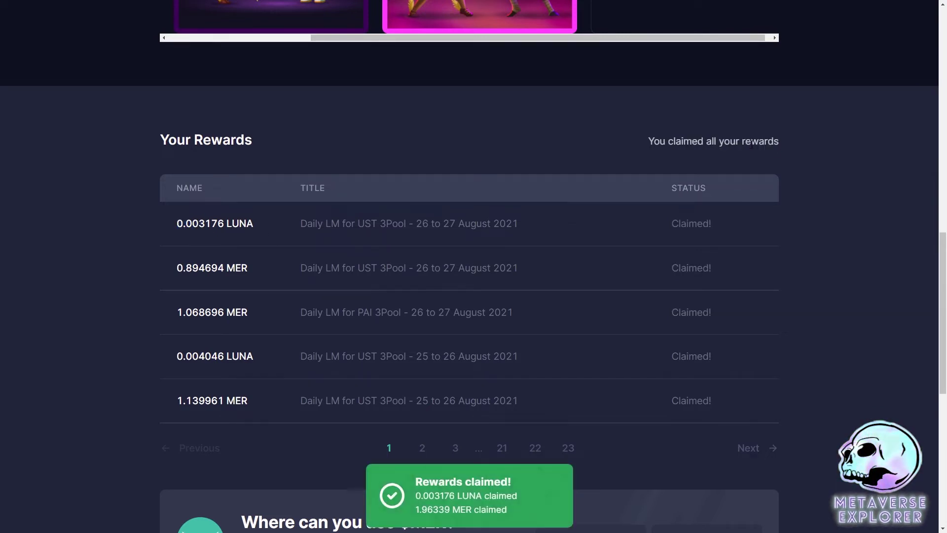
scroll(471, 516, down, 5)
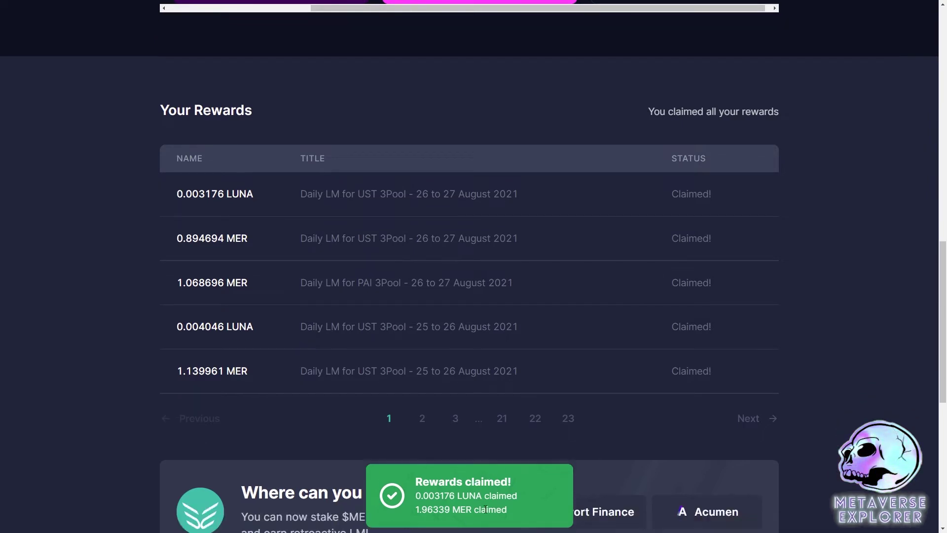
scroll(483, 498, down, 1)
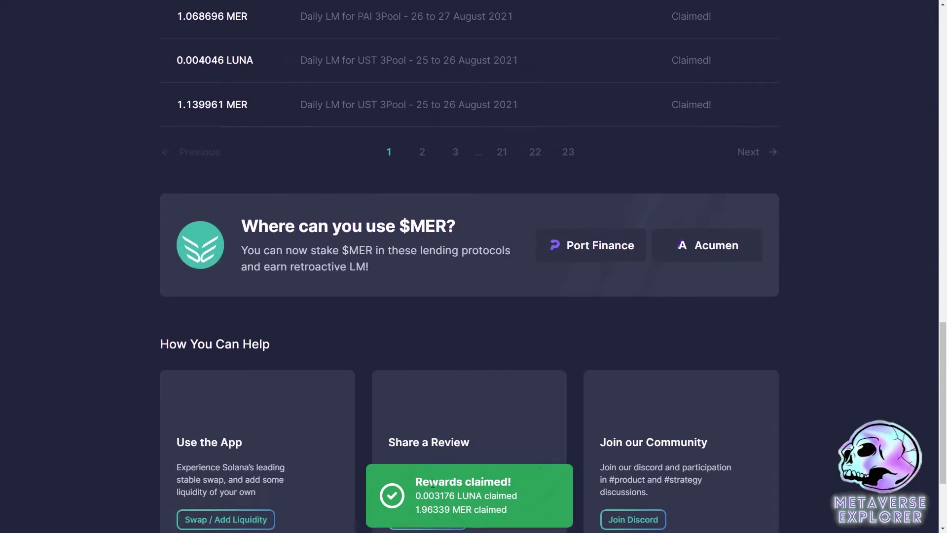
drag(480, 509, 426, 512)
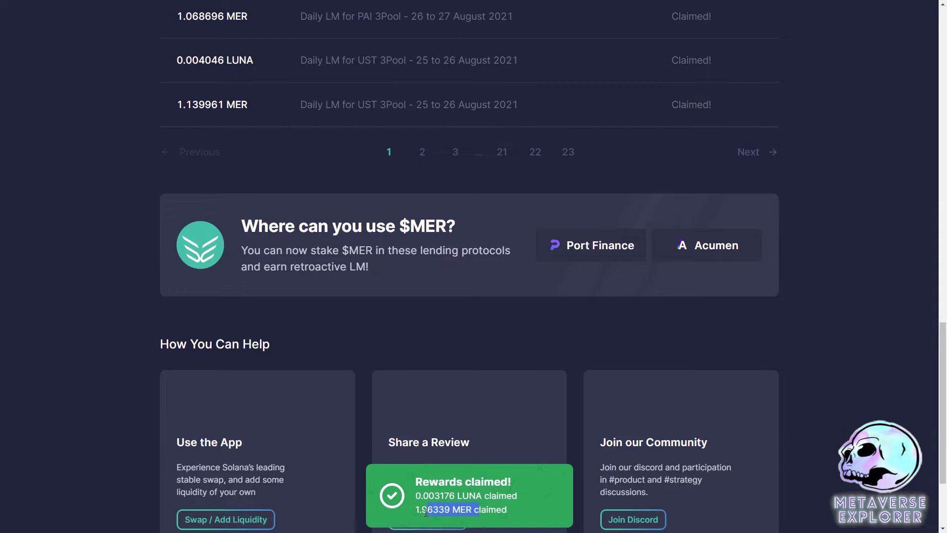
click(394, 286)
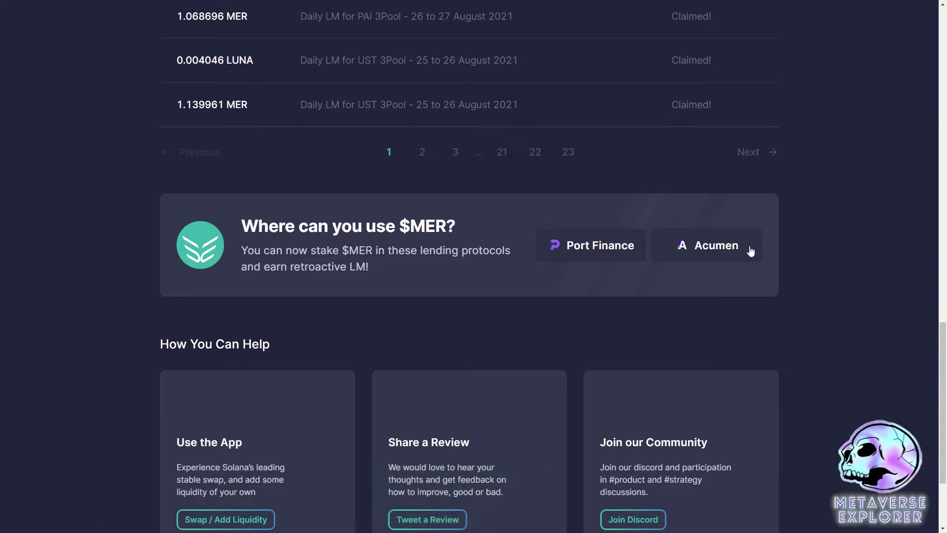
middle_click(813, 345)
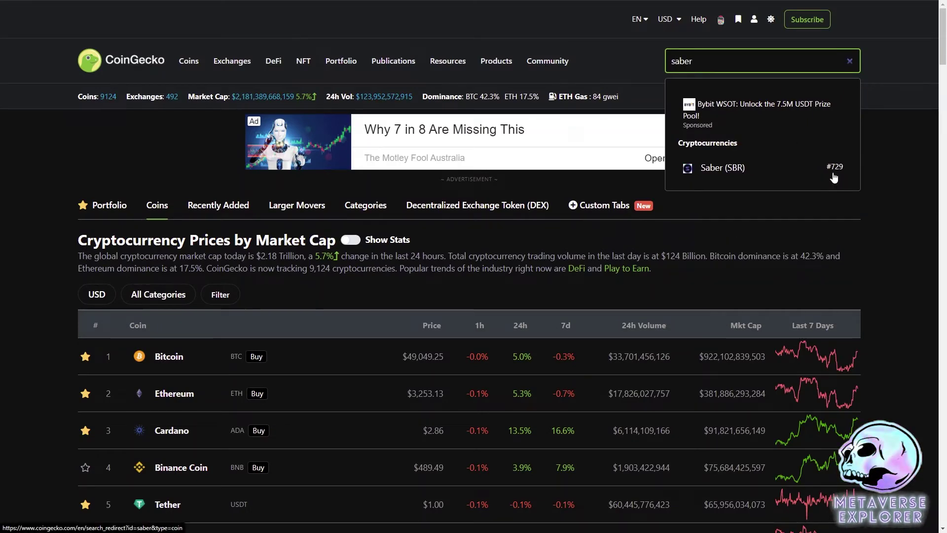
Open Saber (SBR) from the CoinGecko results and review its 31.8% daily change and market stats.
click(714, 173)
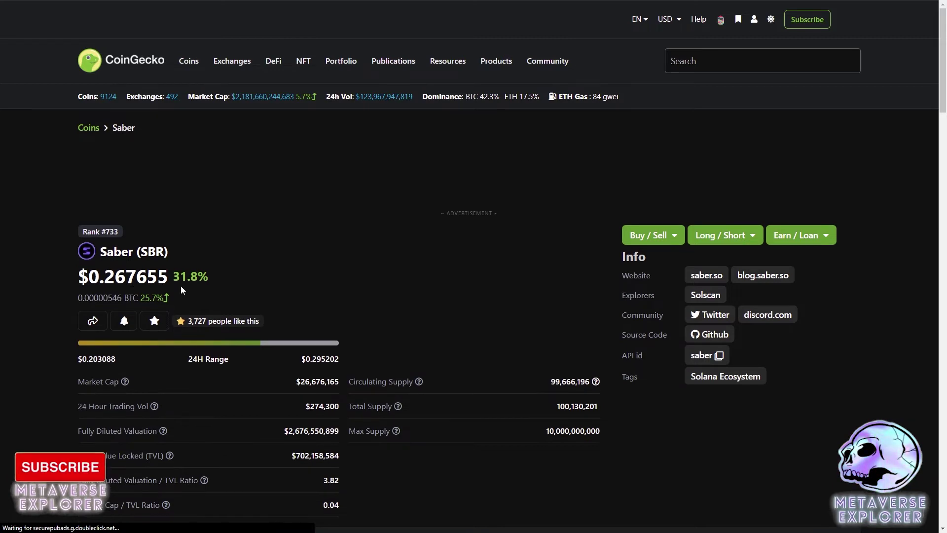
drag(173, 276, 195, 279)
click(210, 277)
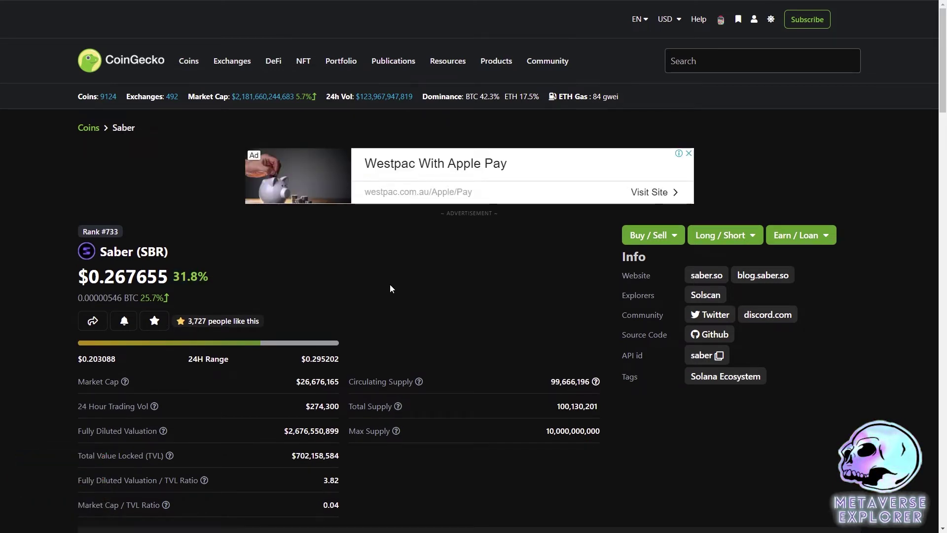
scroll(390, 283, down, 2)
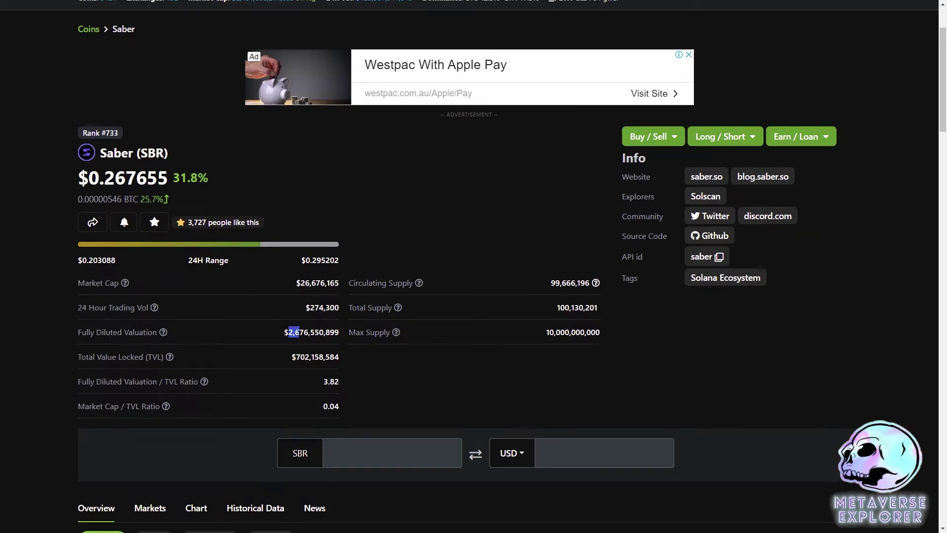
Zoom the Saber price chart into 21–25 July 2021 around the all-time low.
click(428, 354)
scroll(427, 354, down, 5)
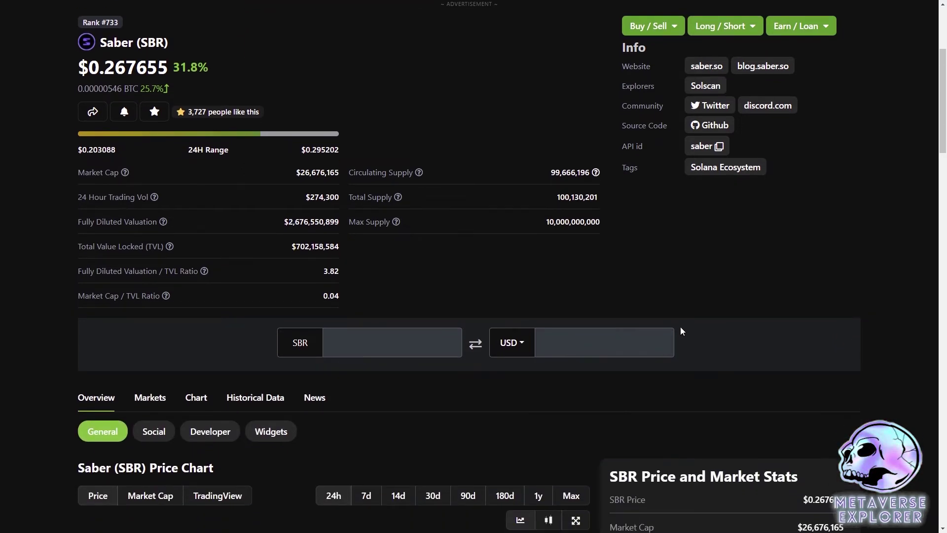
scroll(682, 327, down, 3)
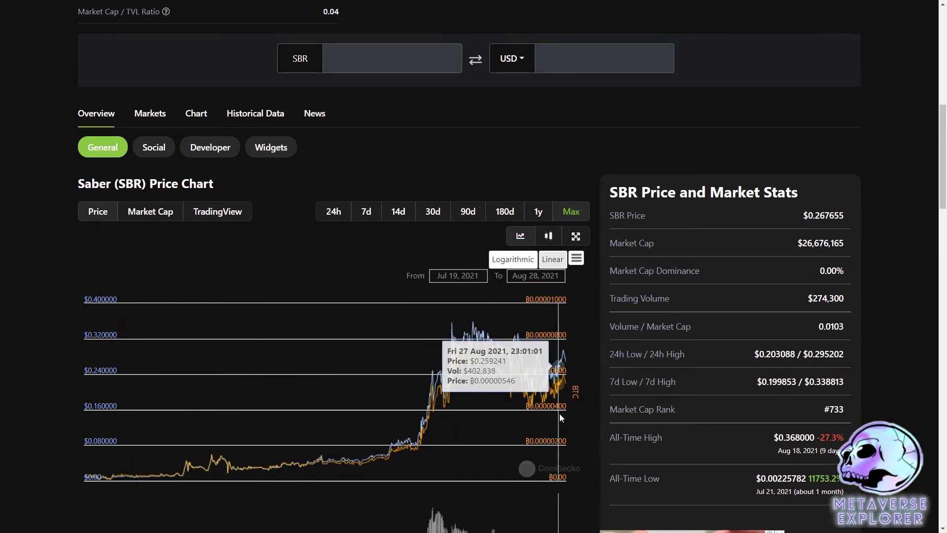
scroll(559, 413, down, 2)
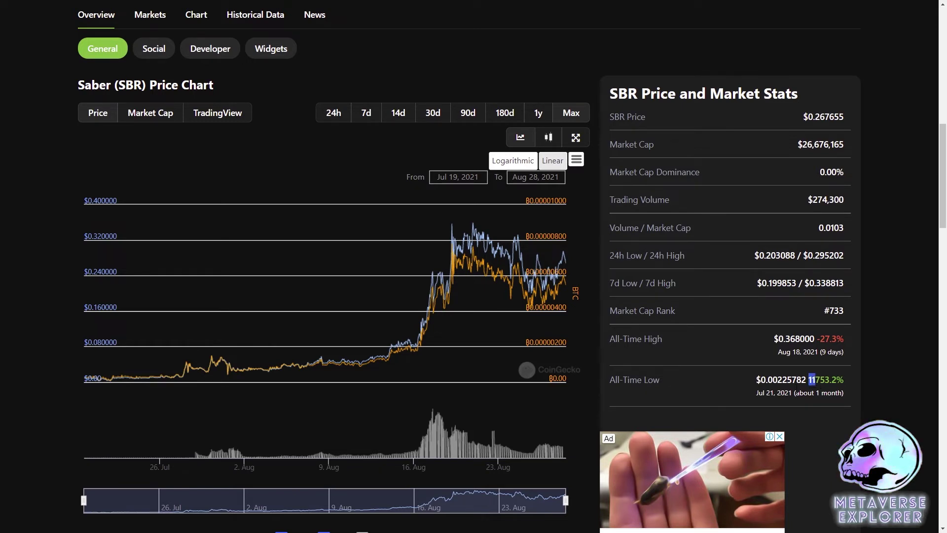
click(811, 380)
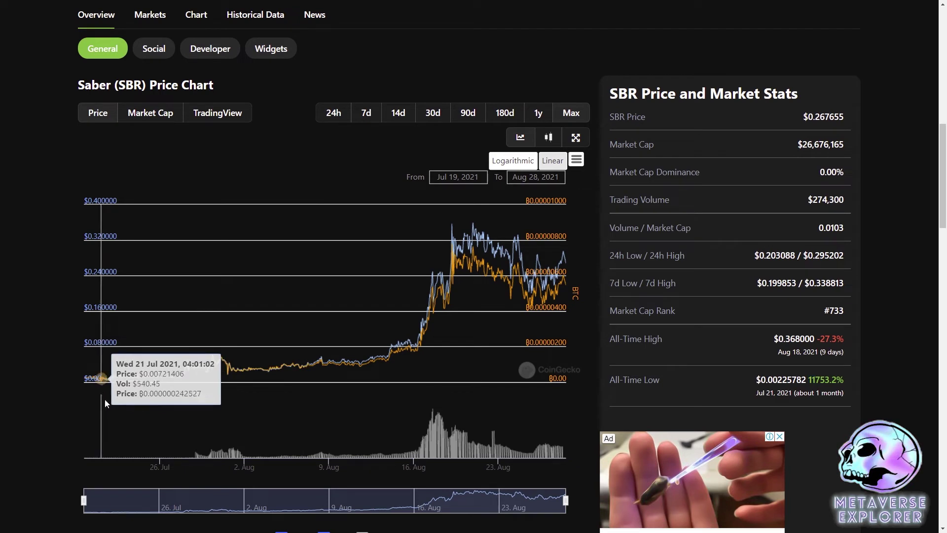
drag(104, 398, 157, 398)
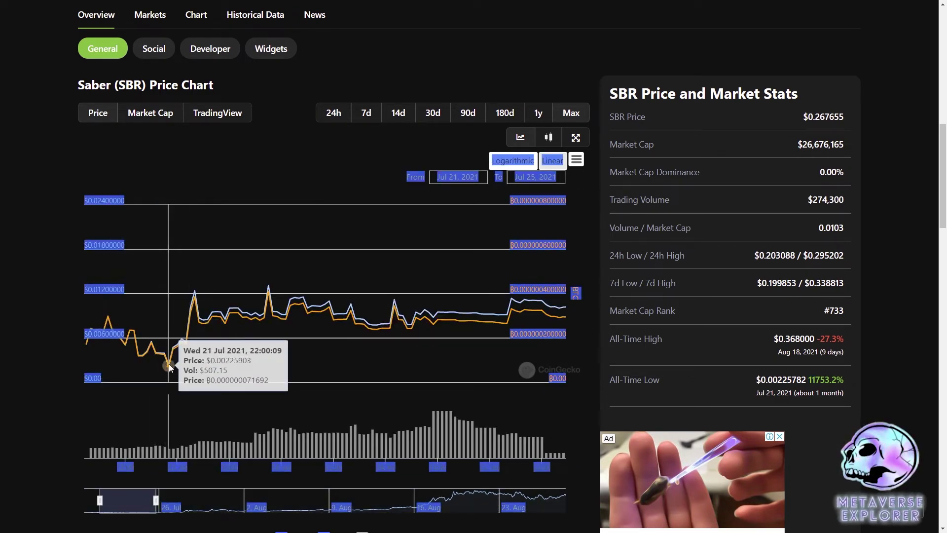
click(773, 357)
scroll(722, 337, up, 2)
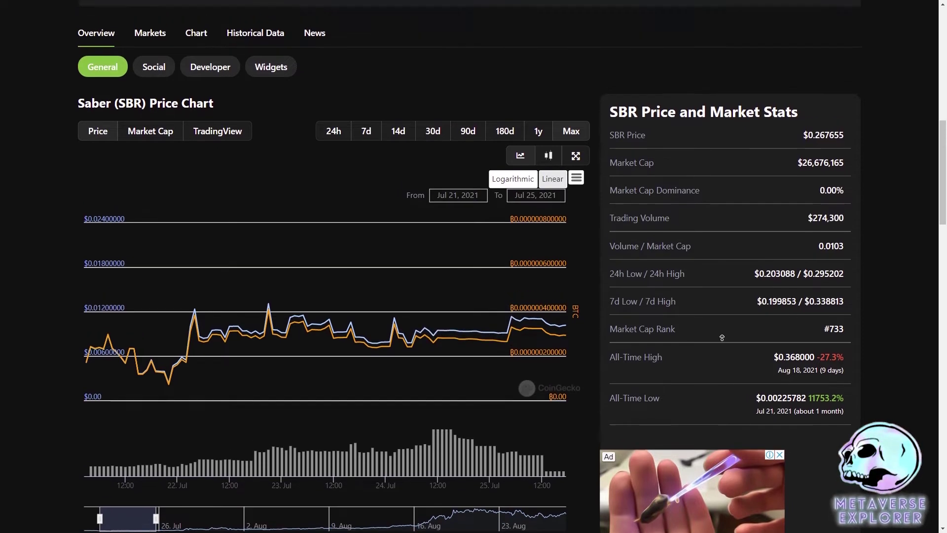
scroll(722, 337, up, 9)
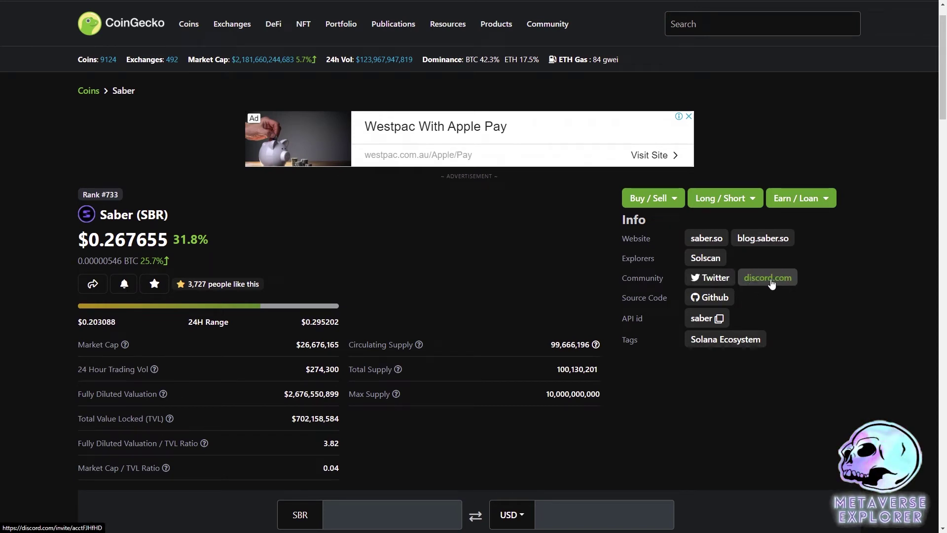
Open the official Saber website and note the cross-chain headline.
click(706, 239)
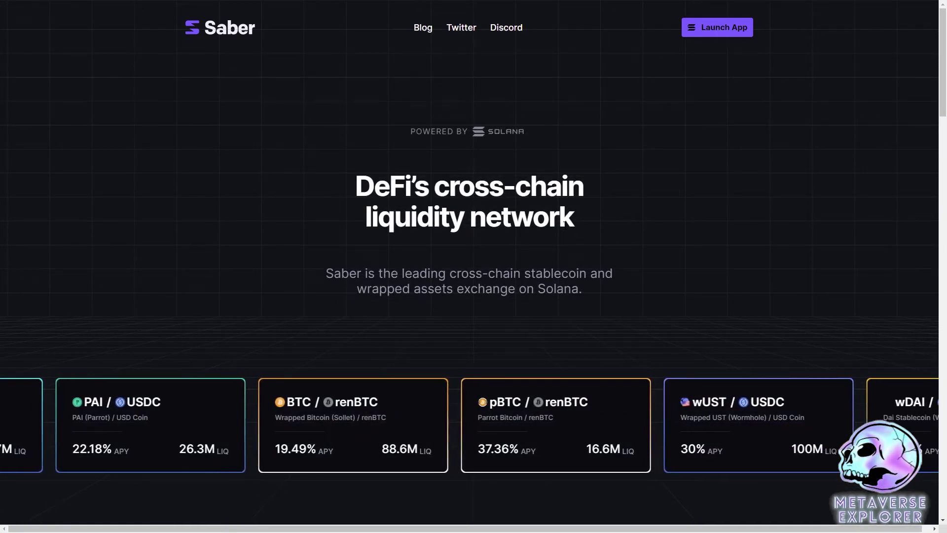
scroll(595, 218, down, 1)
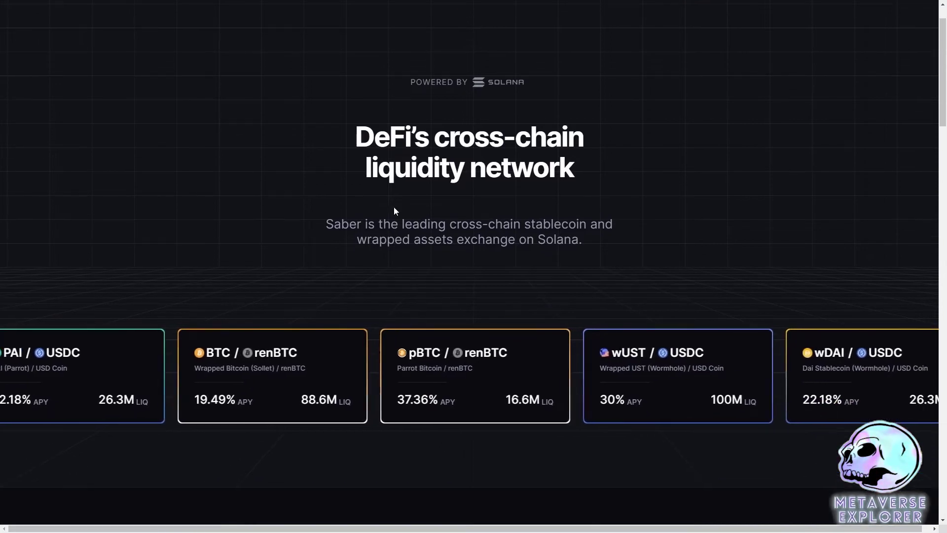
scroll(504, 320, down, 2)
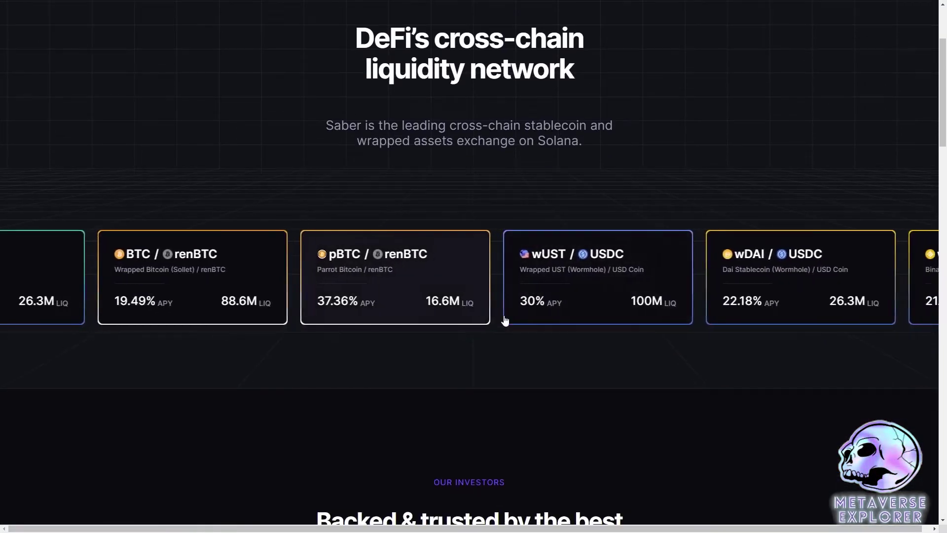
drag(448, 39, 606, 52)
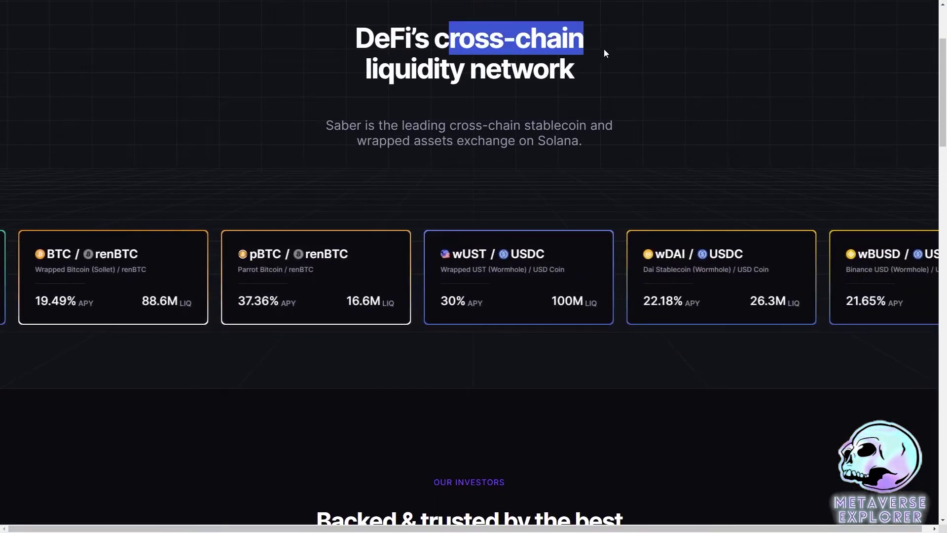
click(605, 53)
Read the For Traders, Liquidity Providers and Developers cards, then scroll back to the top.
scroll(588, 217, down, 1)
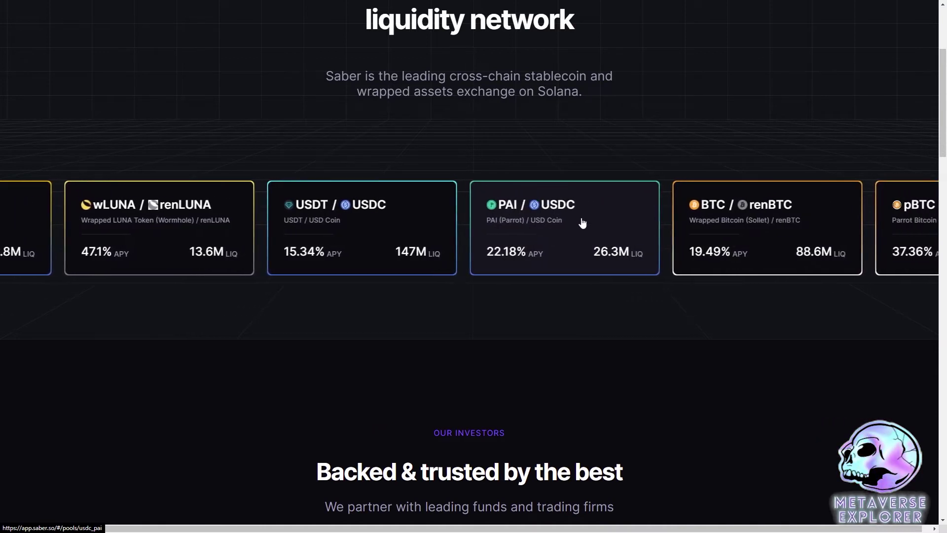
scroll(582, 247, down, 6)
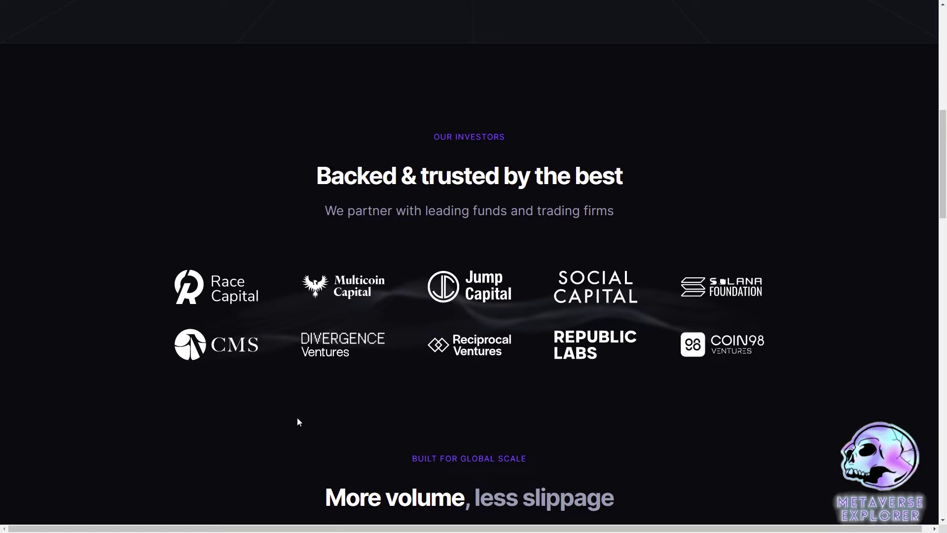
scroll(323, 418, down, 5)
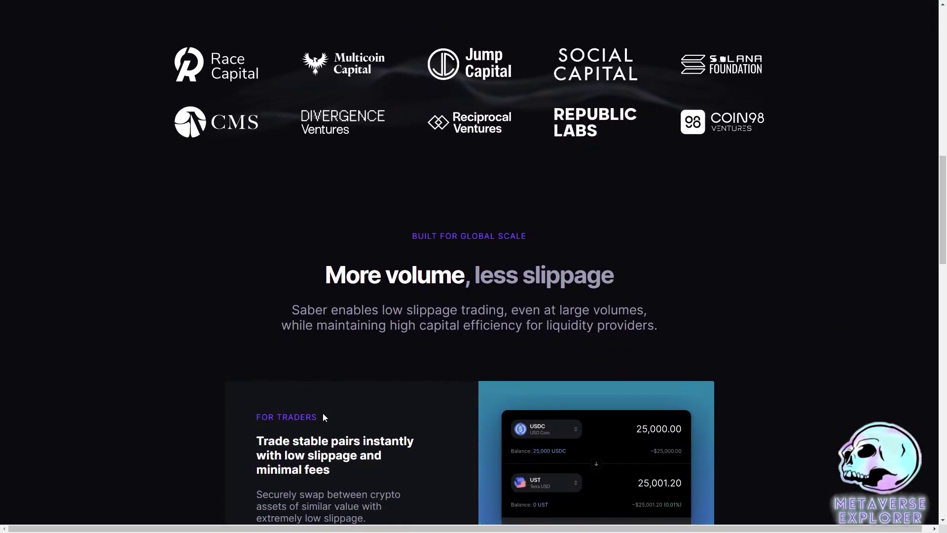
scroll(322, 412, down, 3)
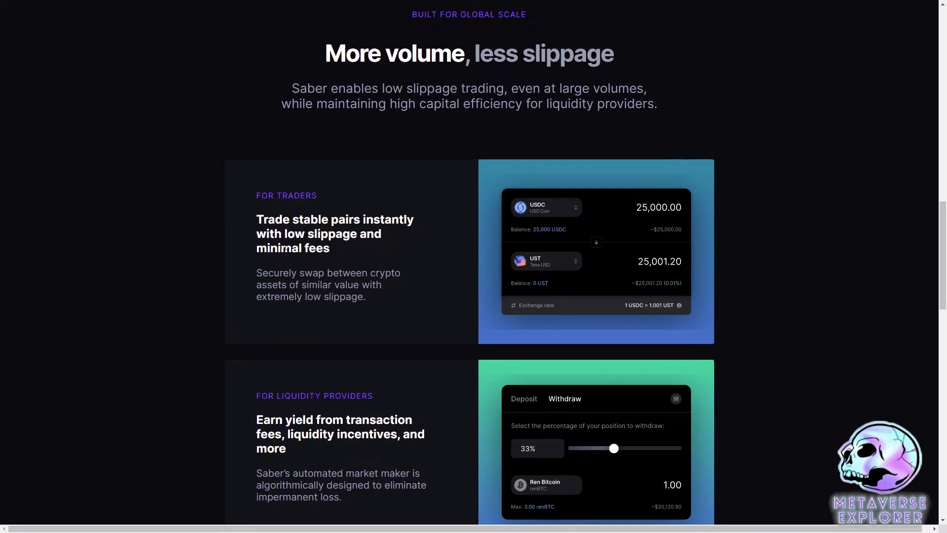
drag(267, 219, 354, 219)
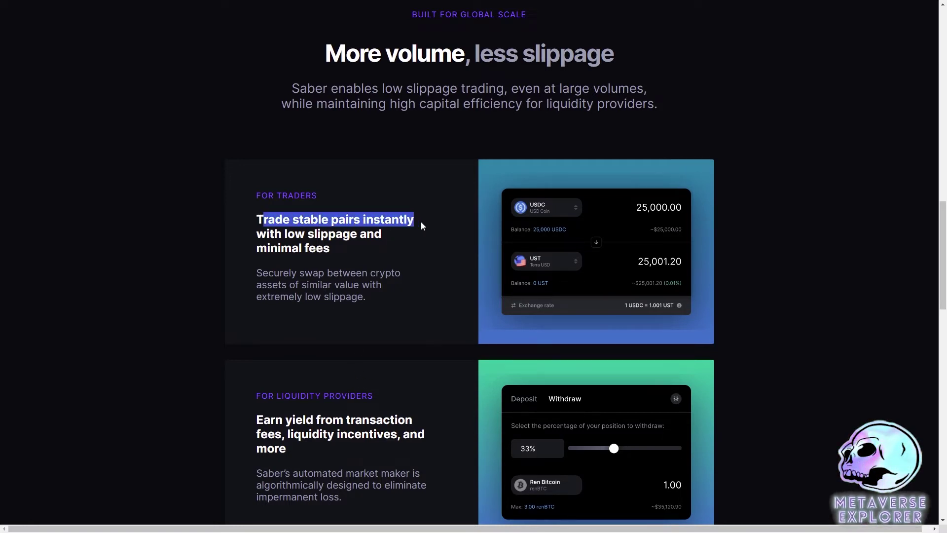
drag(284, 234, 342, 247)
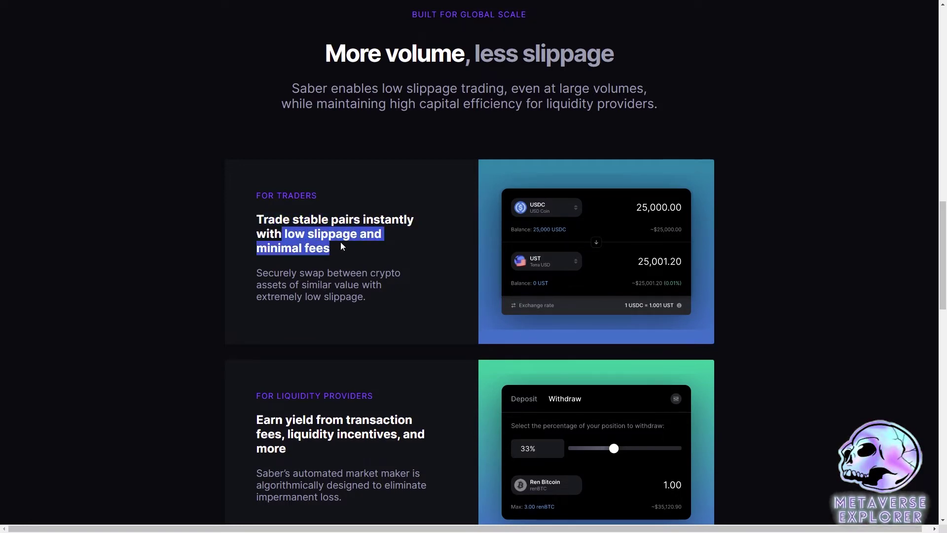
click(331, 249)
scroll(437, 378, down, 4)
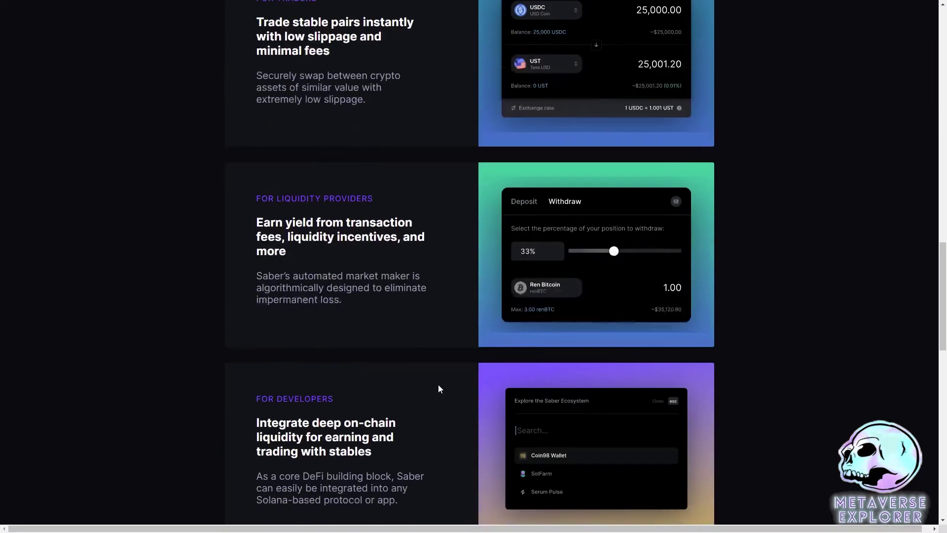
drag(288, 224, 398, 223)
click(398, 223)
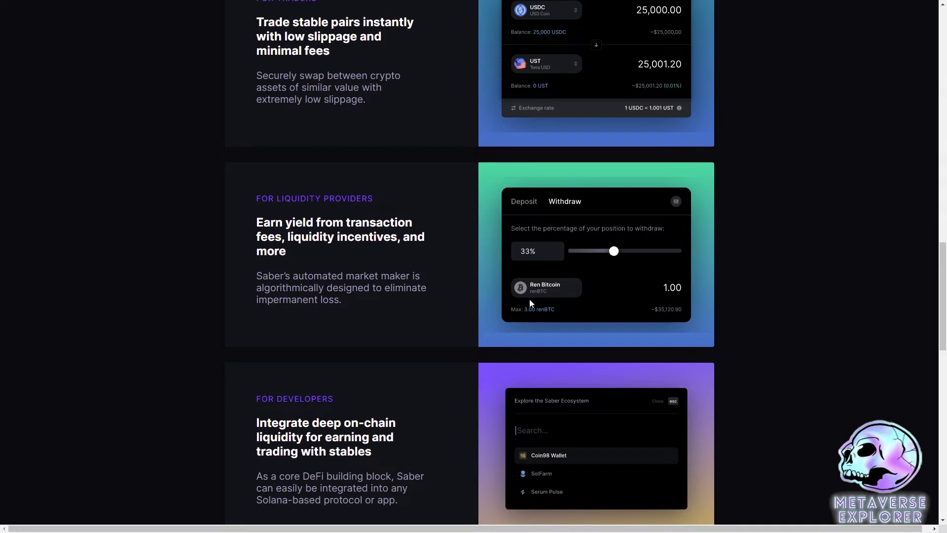
scroll(495, 330, down, 2)
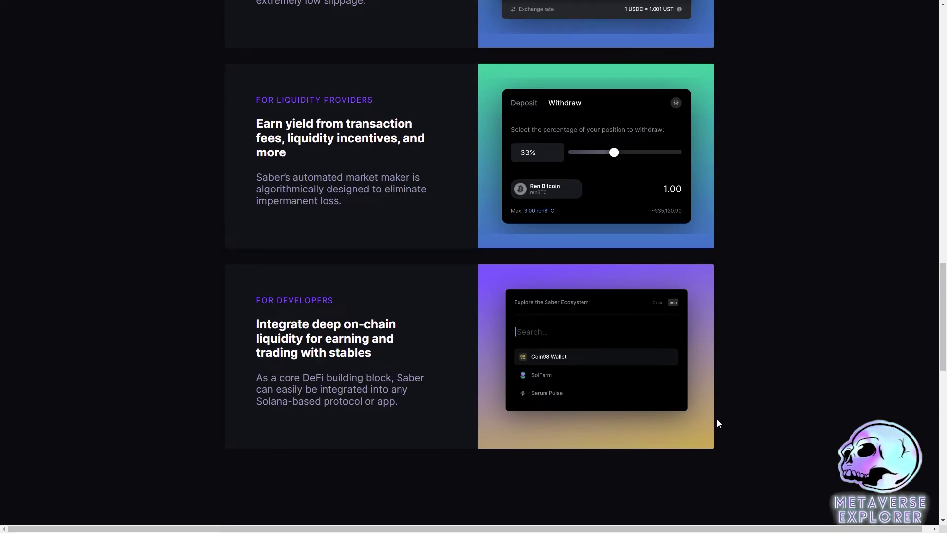
scroll(828, 395, up, 15)
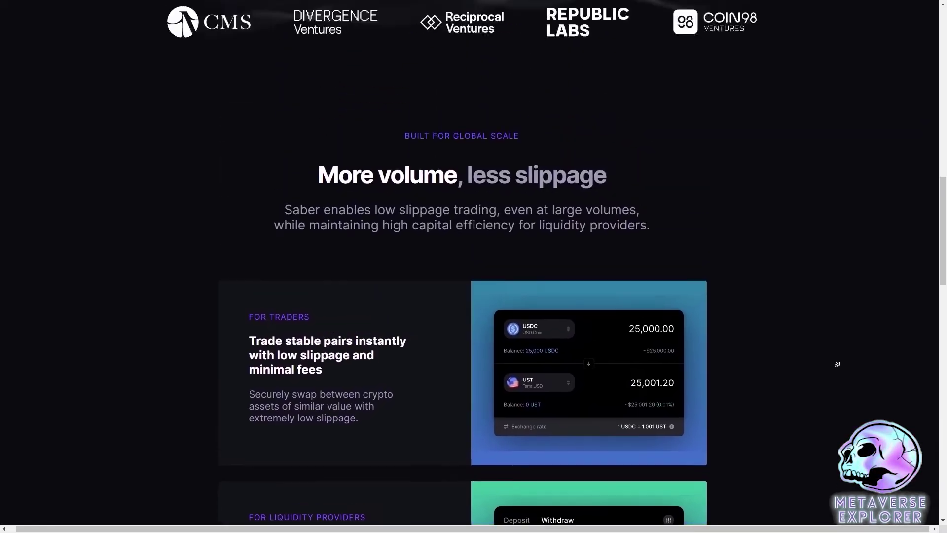
scroll(837, 354, up, 10)
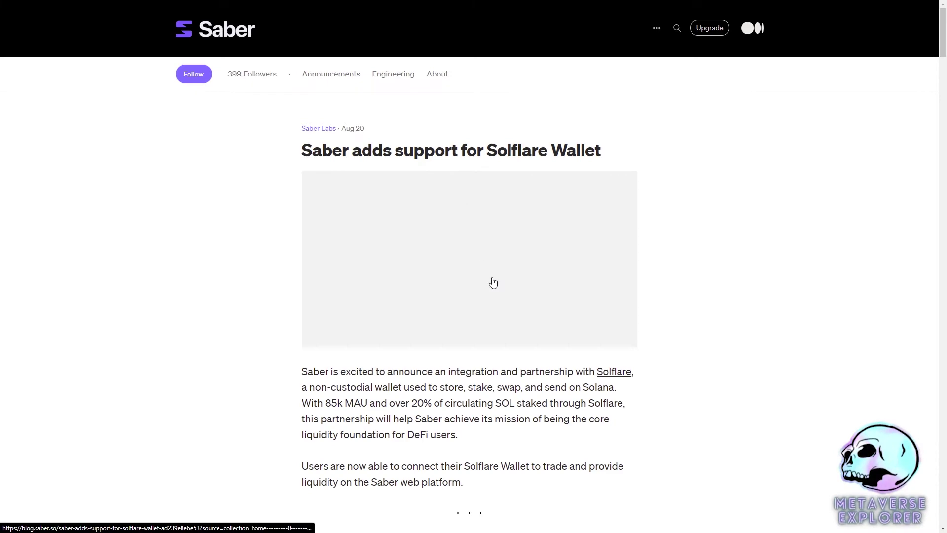
Scroll the Saber Medium blog and load older posts down to 'Introducing SBR — the Saber Protocol Token'.
scroll(578, 293, down, 3)
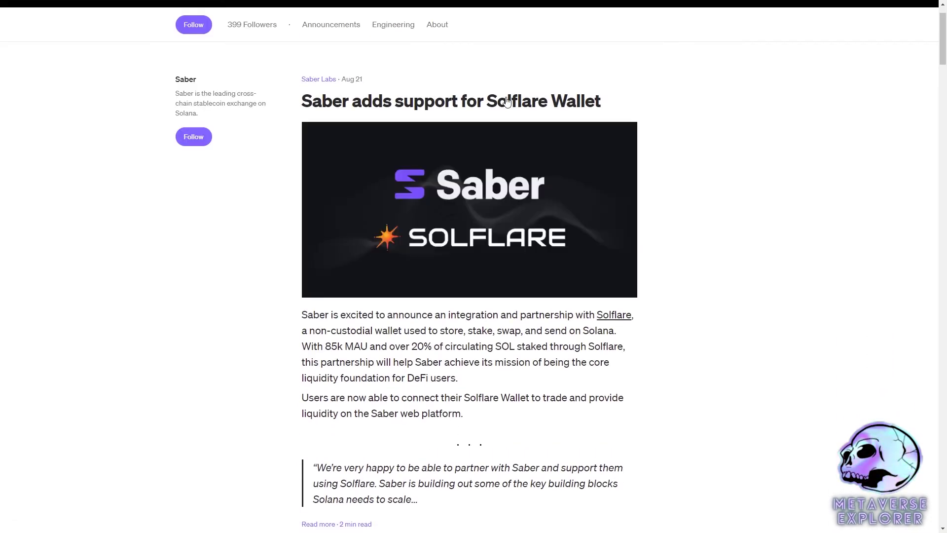
scroll(558, 263, down, 9)
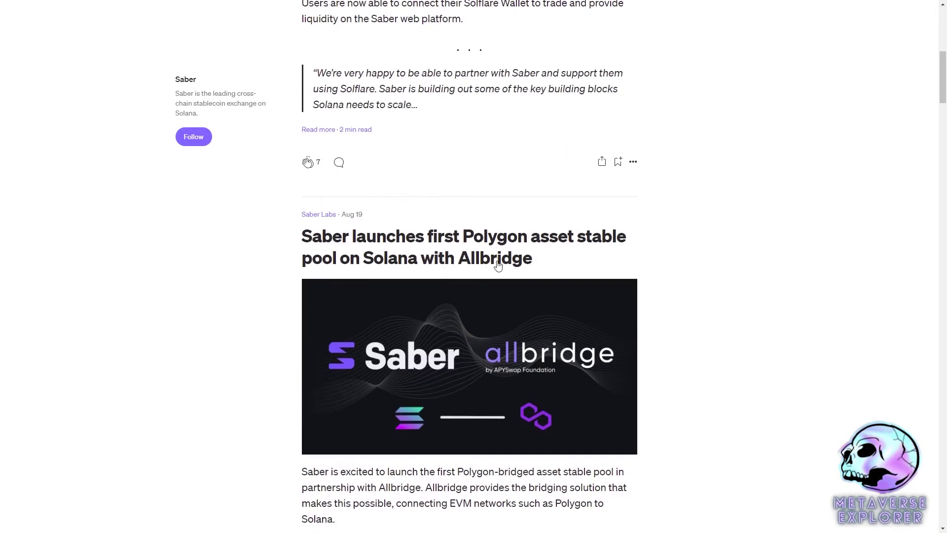
scroll(496, 244, down, 15)
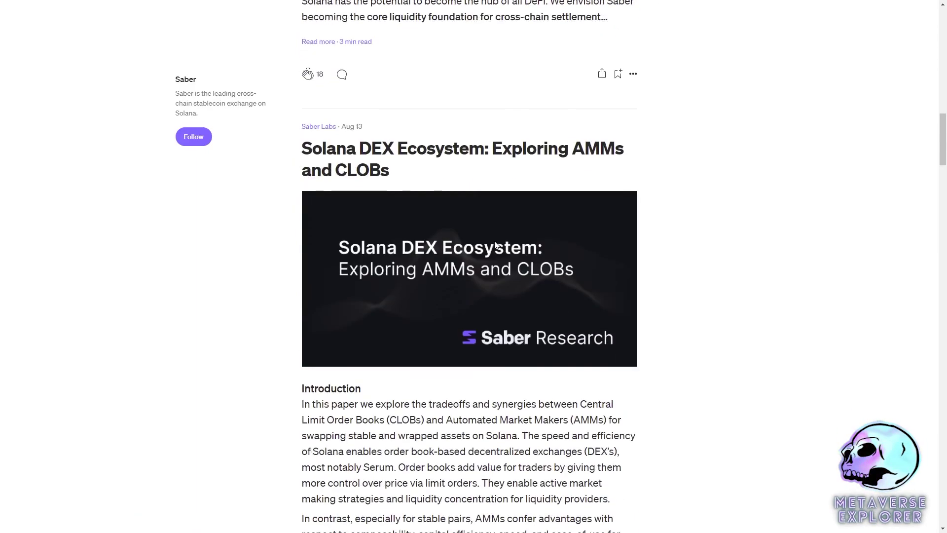
scroll(495, 243, down, 20)
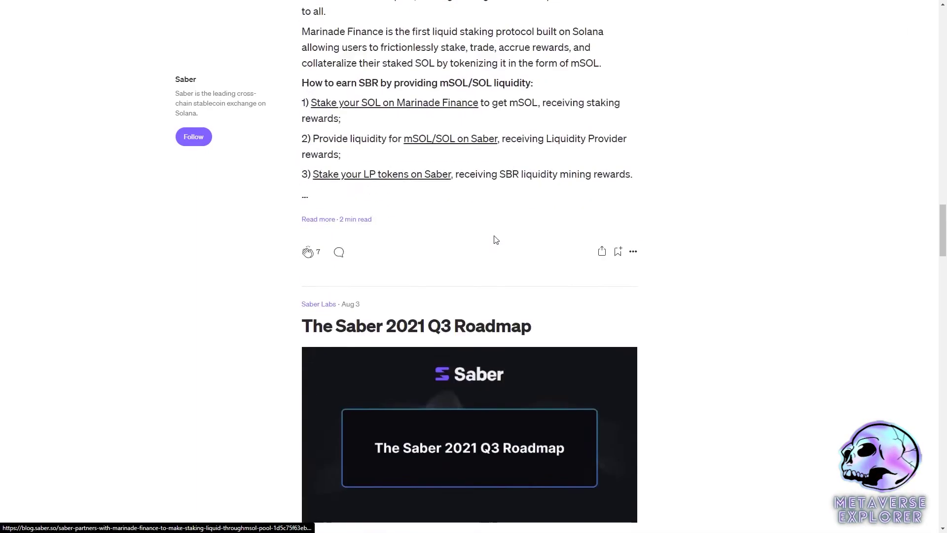
scroll(496, 240, down, 17)
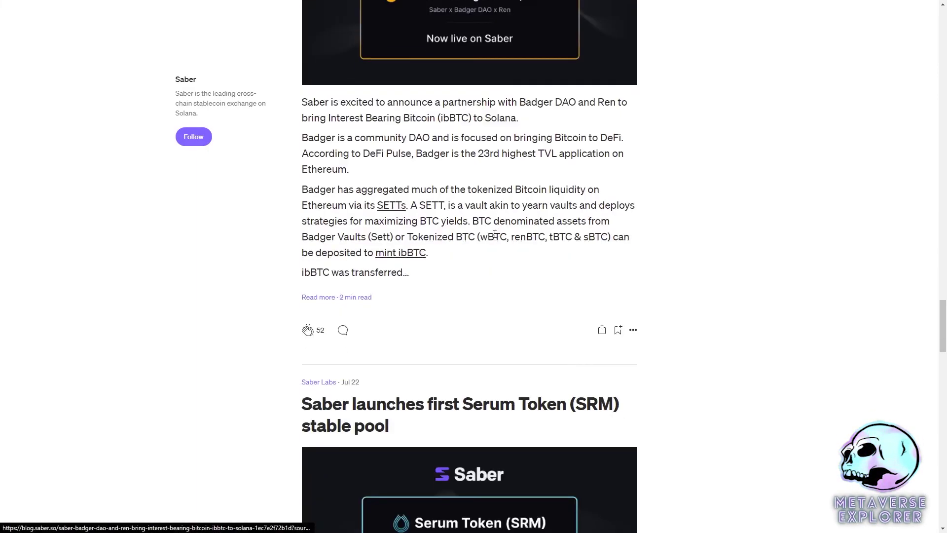
scroll(495, 239, down, 17)
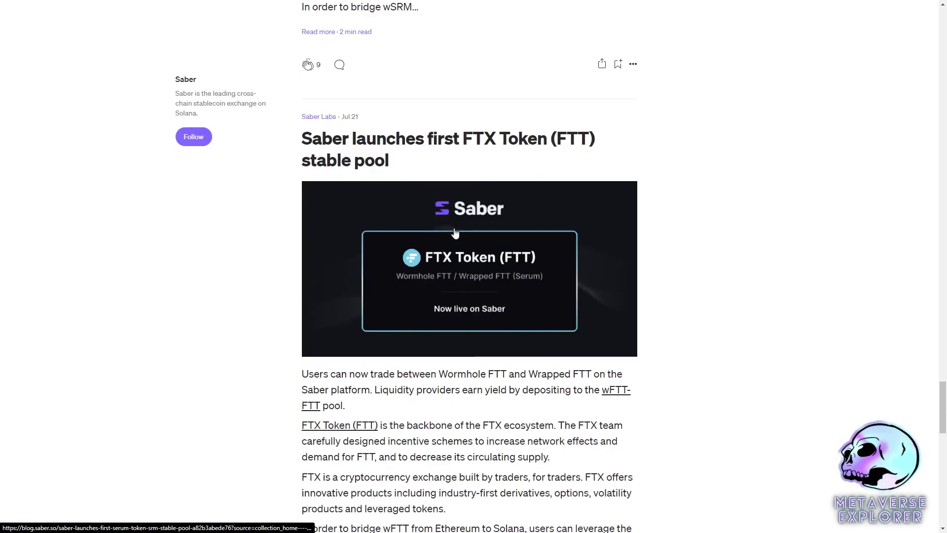
scroll(446, 261, down, 14)
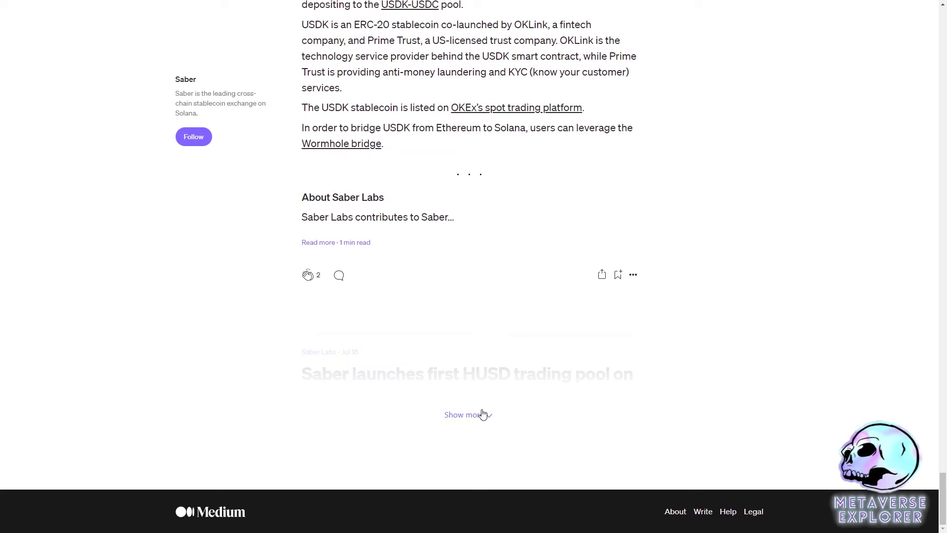
click(482, 414)
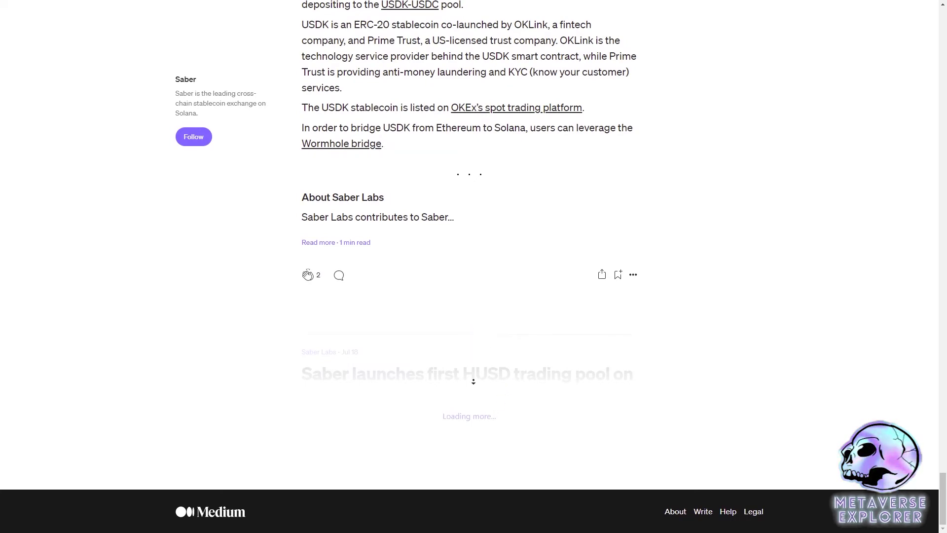
scroll(474, 381, down, 15)
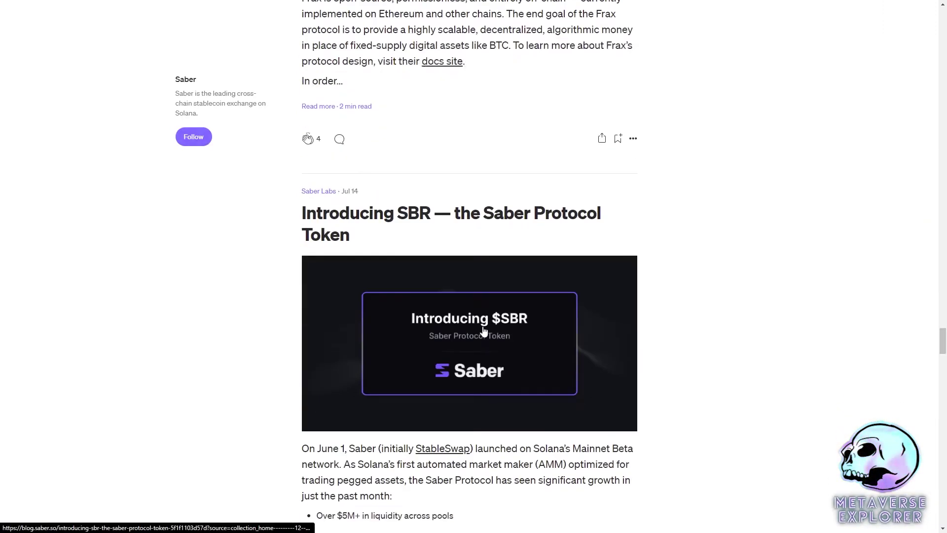
Open the Introducing SBR article and scroll to its Token Distribution section.
click(483, 331)
scroll(452, 326, down, 6)
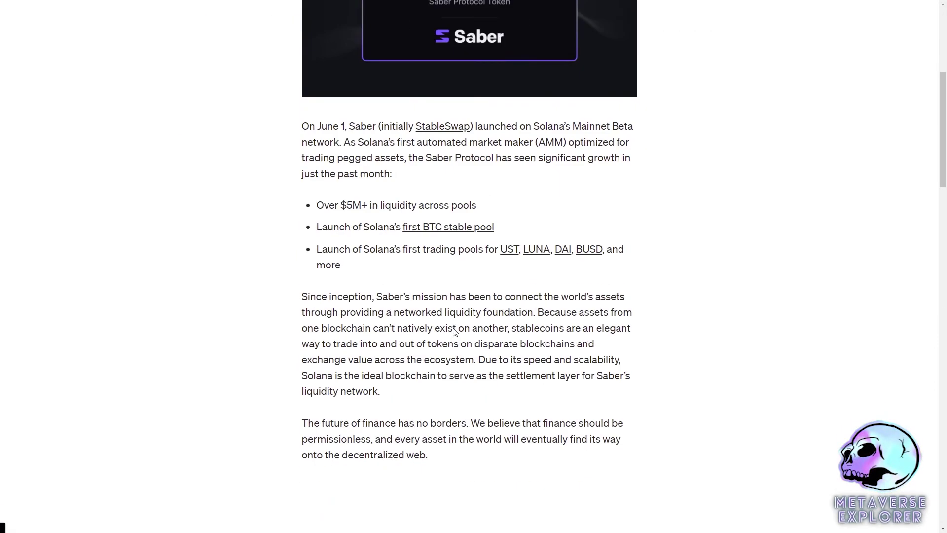
scroll(453, 325, down, 12)
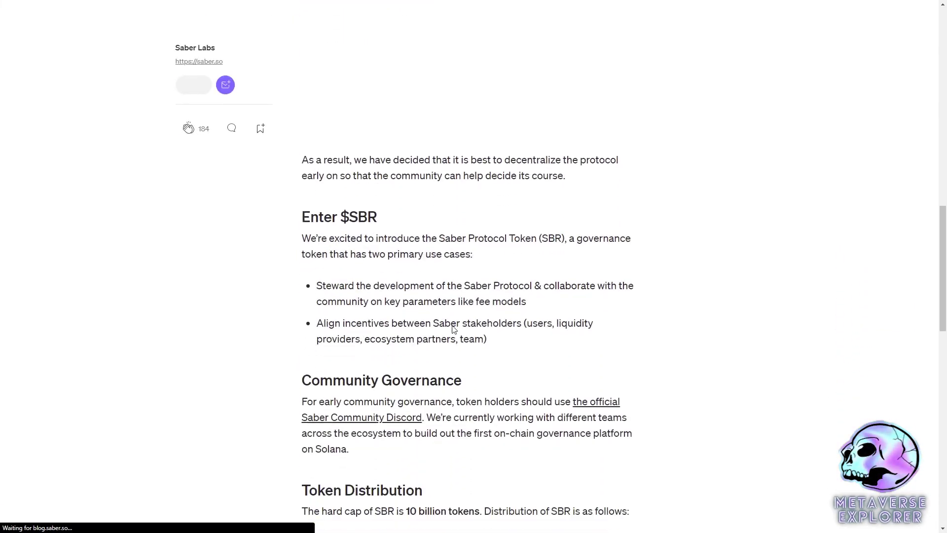
scroll(438, 326, down, 3)
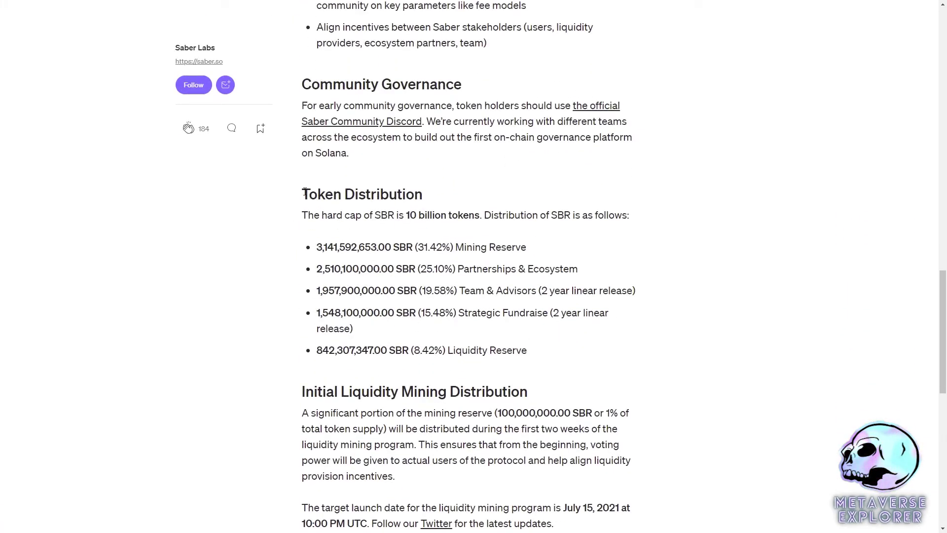
drag(355, 194, 541, 239)
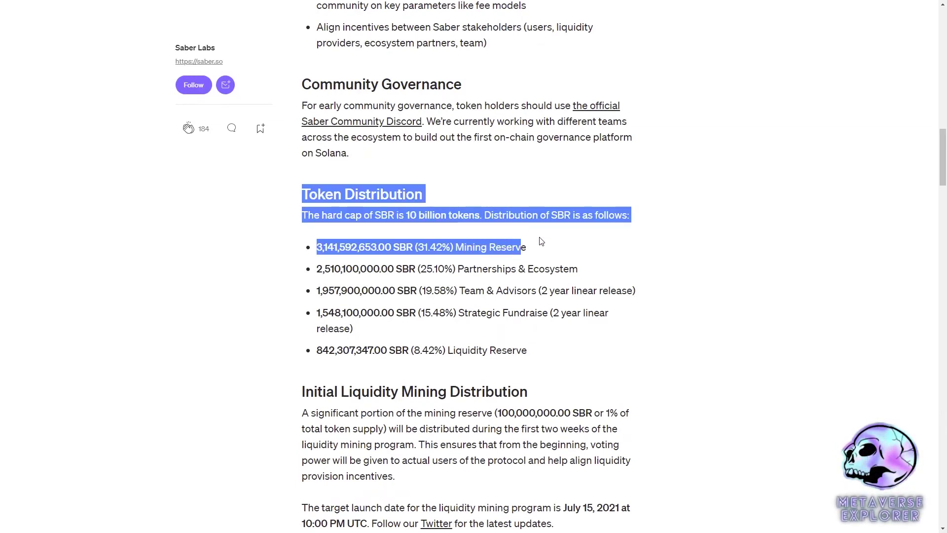
click(503, 252)
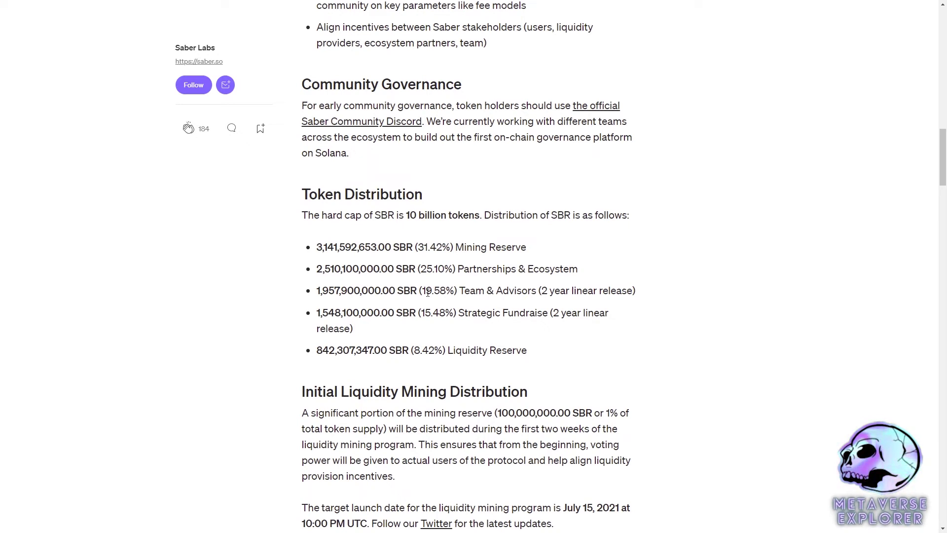
Go over the Team & Advisors, Strategic Fundraise and Liquidity Reserve shares, then return to the blog home.
drag(427, 291, 486, 292)
drag(432, 317, 474, 316)
drag(516, 350, 409, 352)
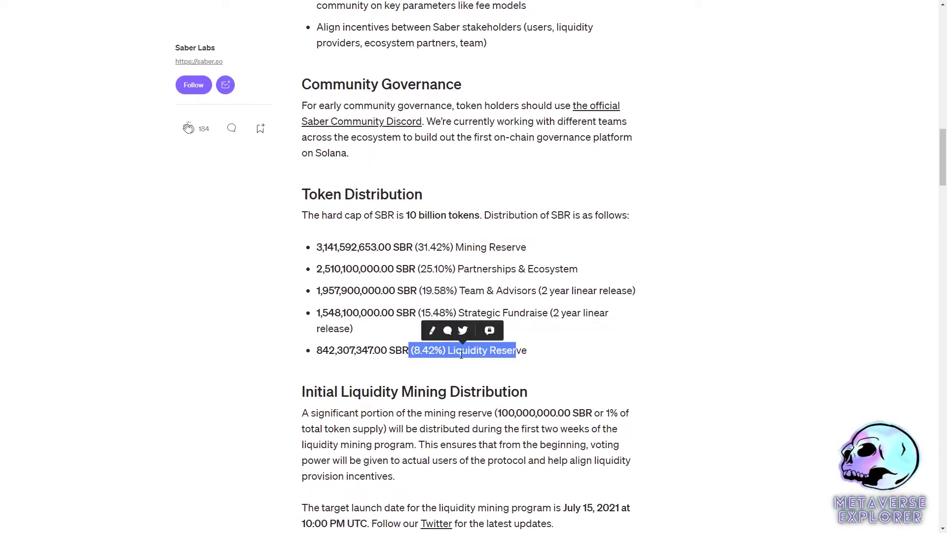
click(551, 352)
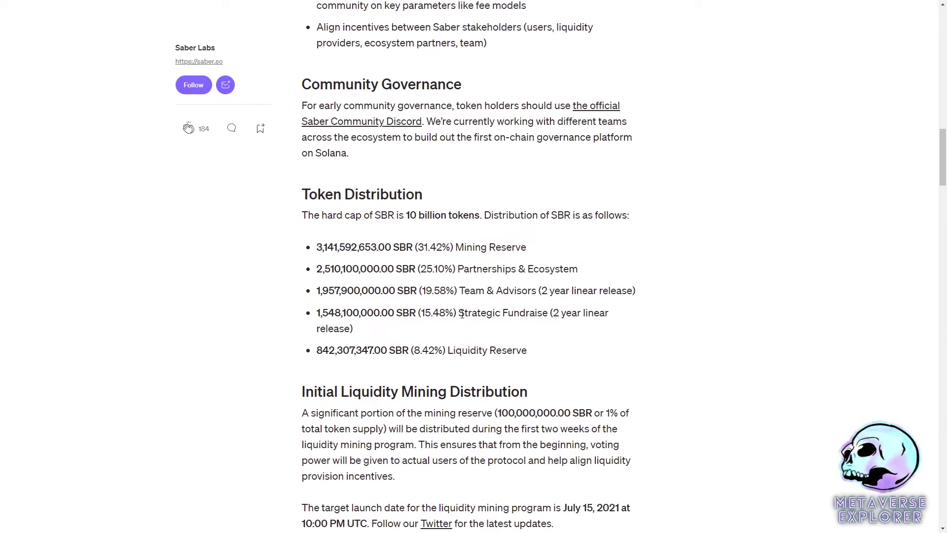
drag(461, 314, 548, 313)
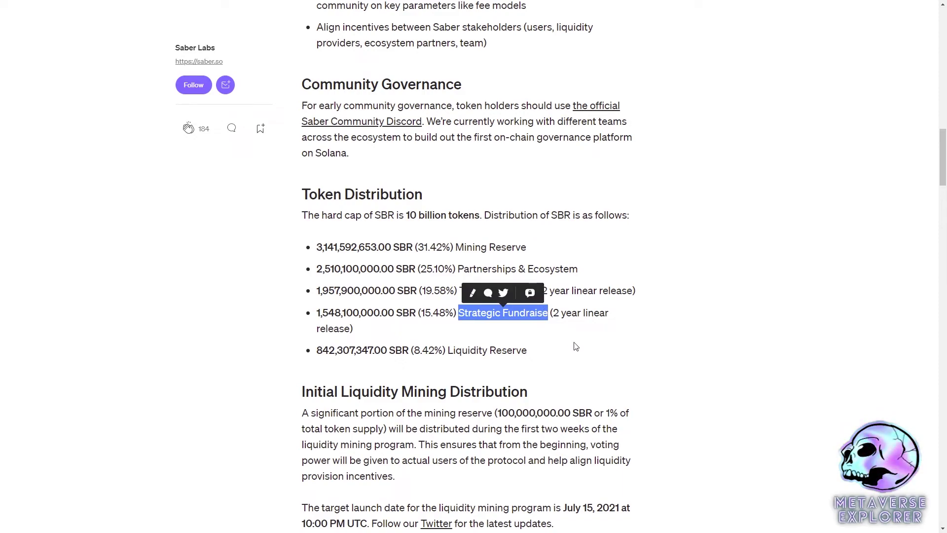
scroll(581, 340, down, 4)
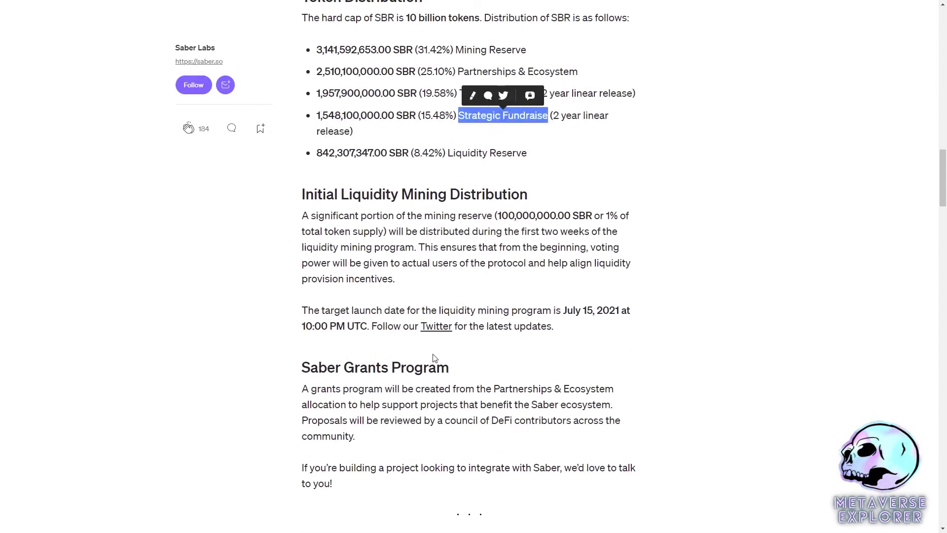
scroll(720, 296, up, 15)
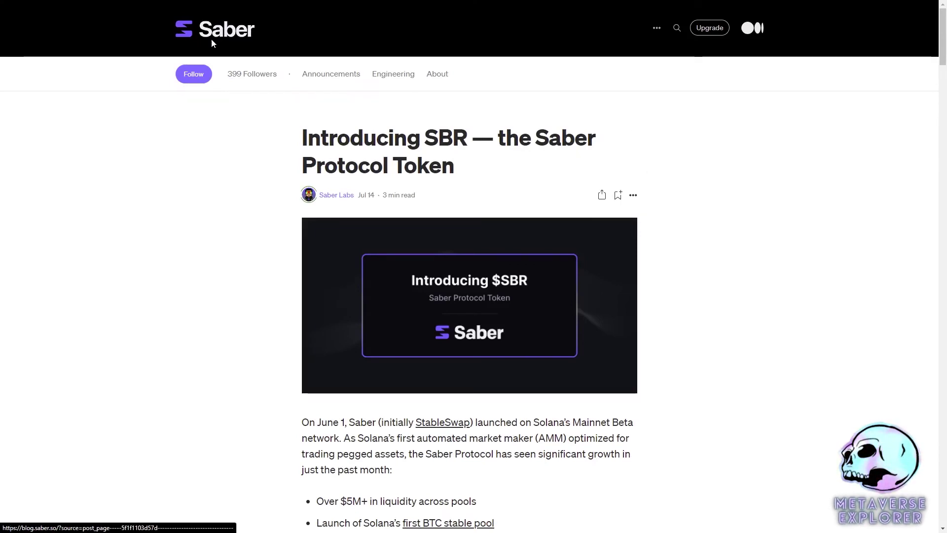
click(224, 33)
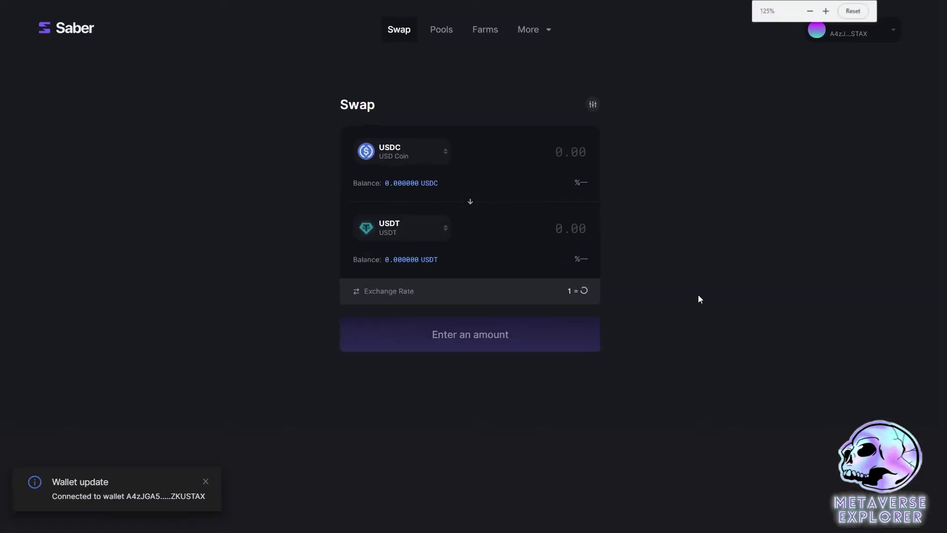
key(ctrl+plus)
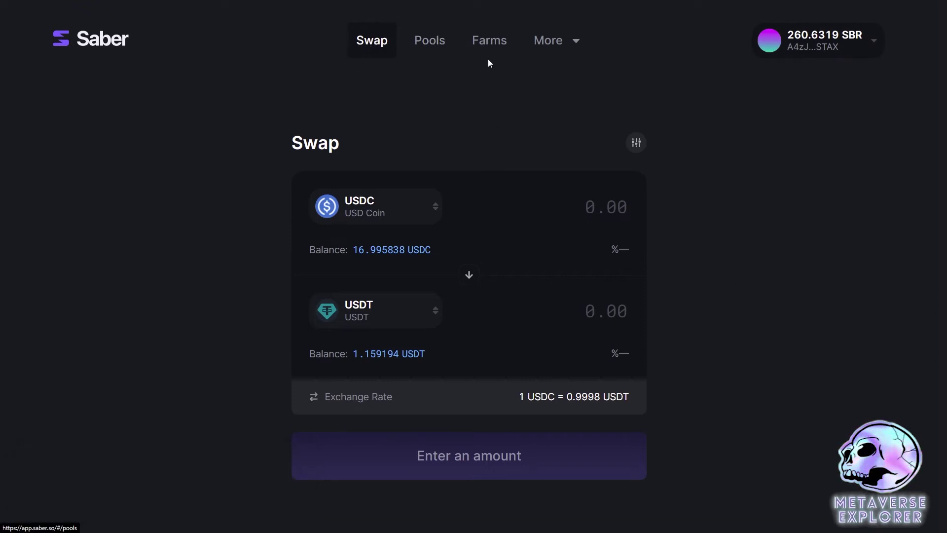
Zoom the Saber swap page to 125% and briefly check the More links menu.
click(581, 43)
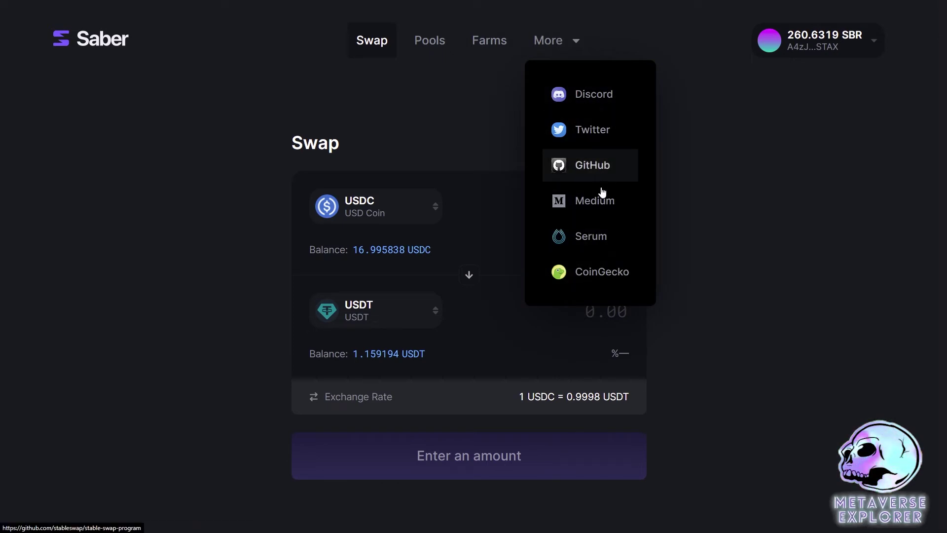
click(753, 203)
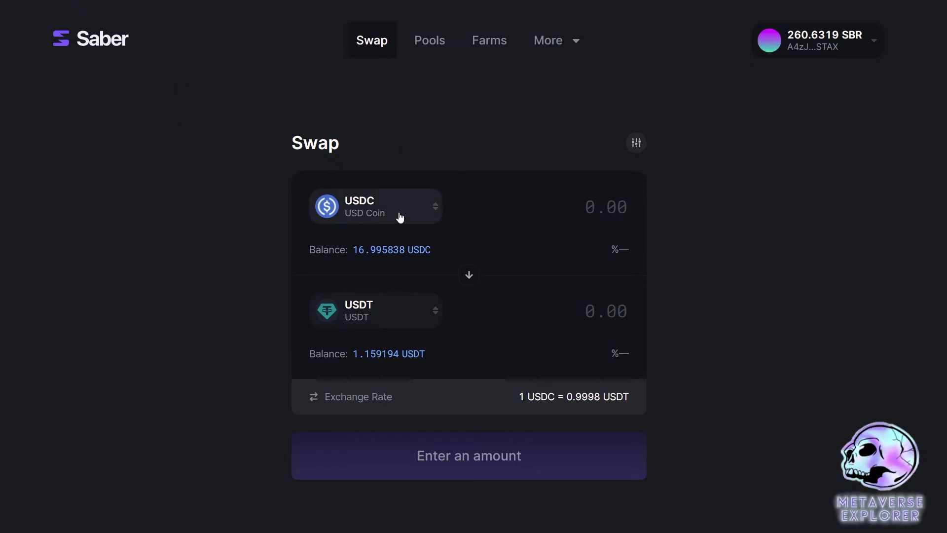
Keep USDC as the source token and enter 1 USDC, quoting 0.999416 USDT.
click(415, 220)
scroll(442, 235, down, 10)
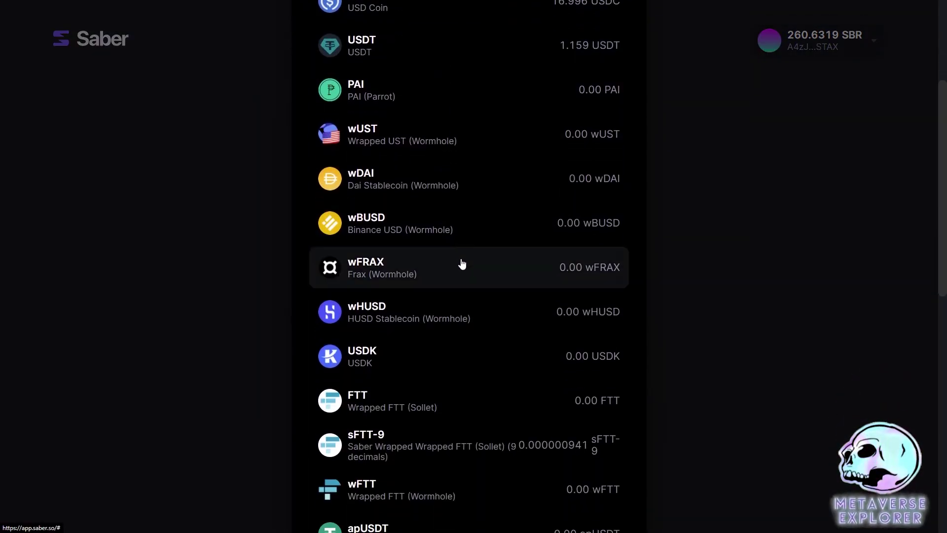
scroll(468, 261, down, 6)
scroll(478, 281, up, 9)
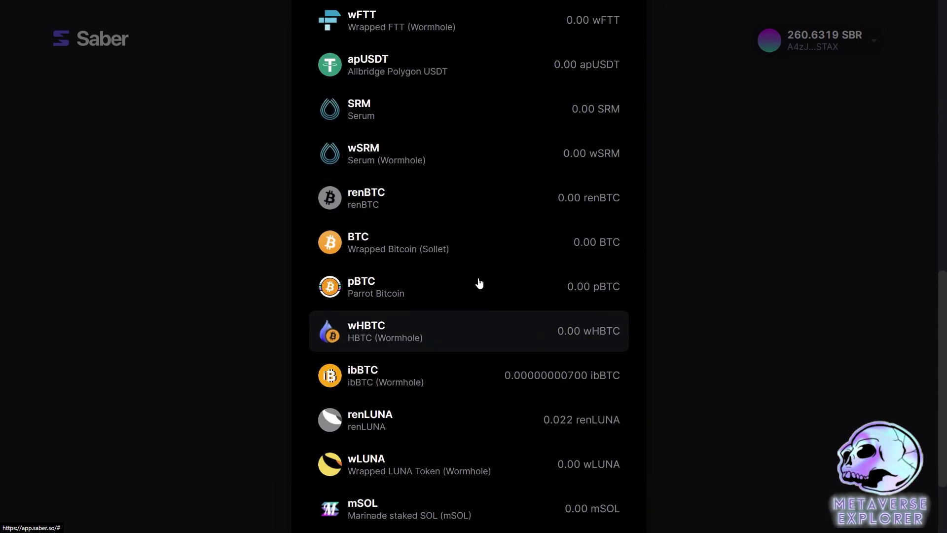
scroll(478, 283, up, 3)
scroll(429, 321, down, 8)
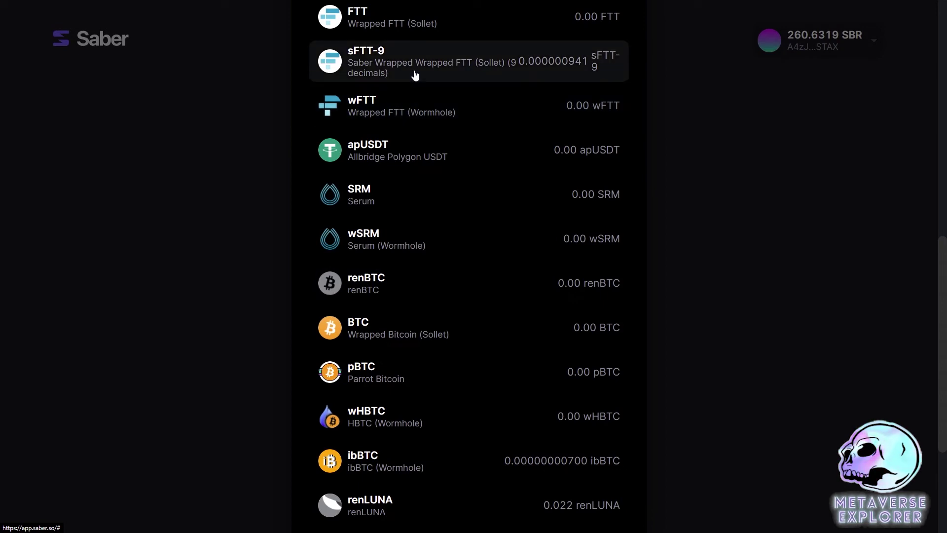
scroll(431, 439, down, 3)
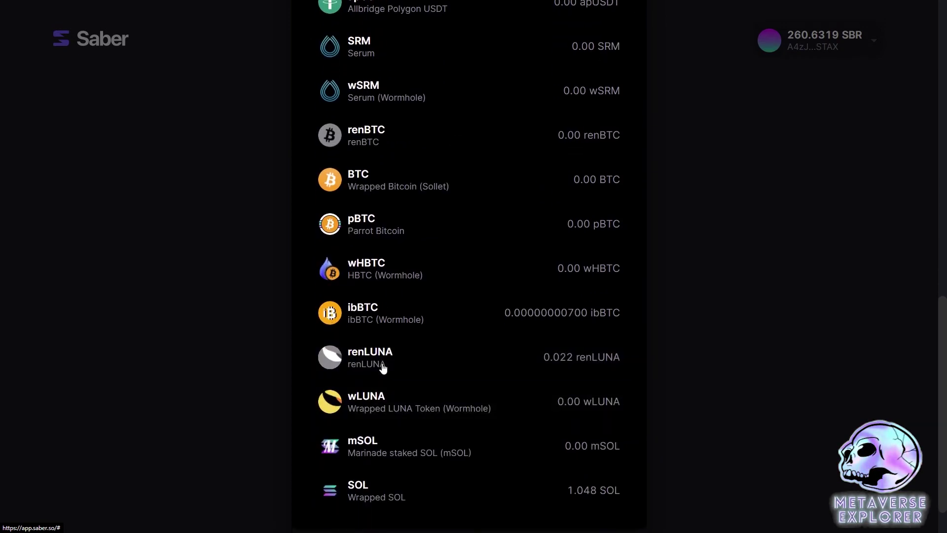
click(211, 318)
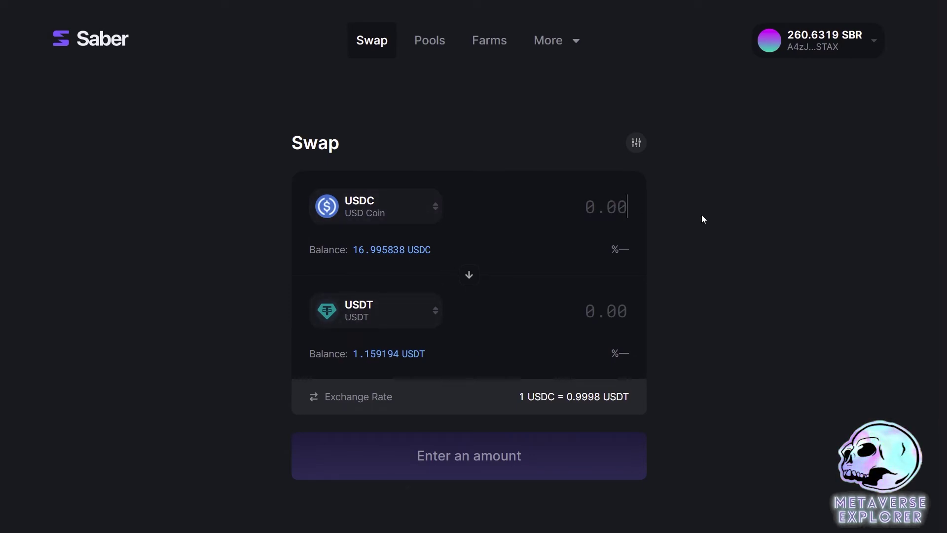
text(1)
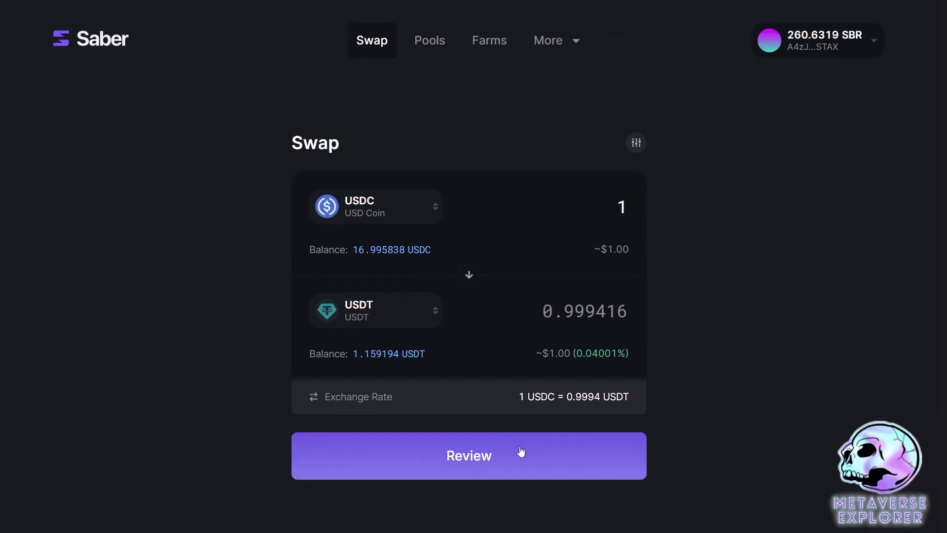
Set the swap's maximum price impact to 0.5%.
click(636, 142)
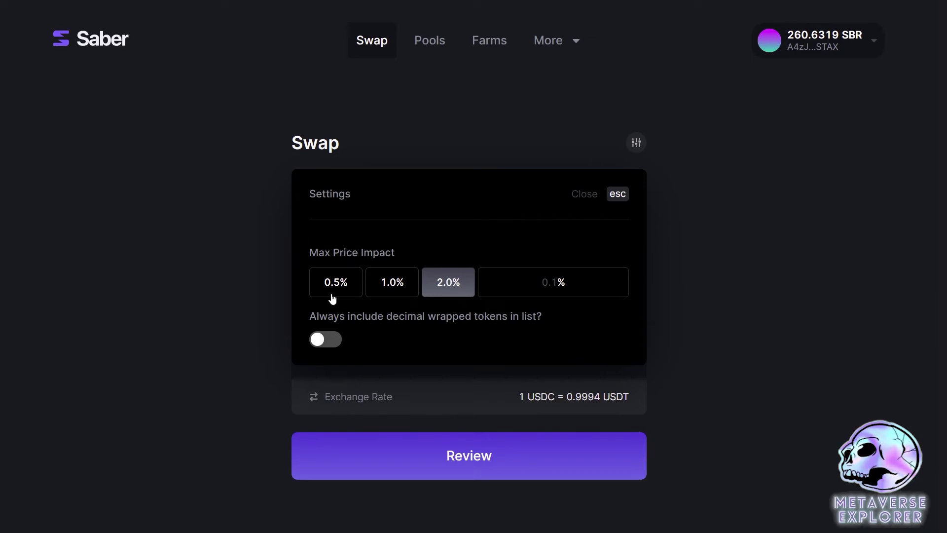
click(348, 286)
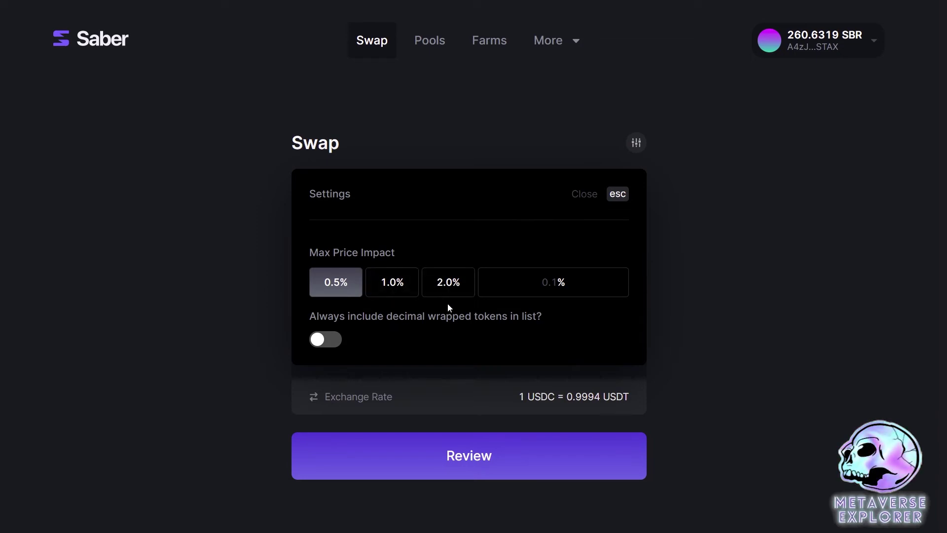
click(590, 193)
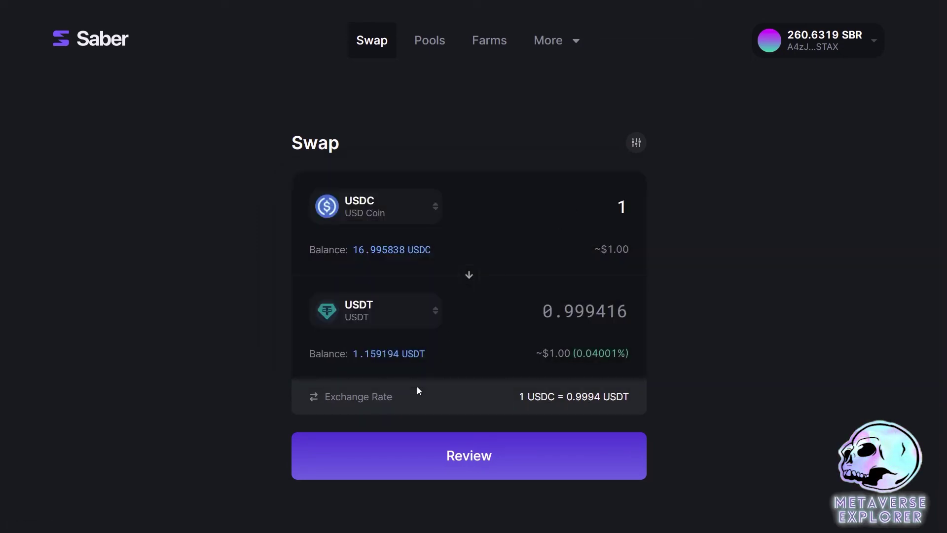
Review the swap's 0.994443 USDT minimum and 0.0004 USDT fee, then confirm it.
click(458, 457)
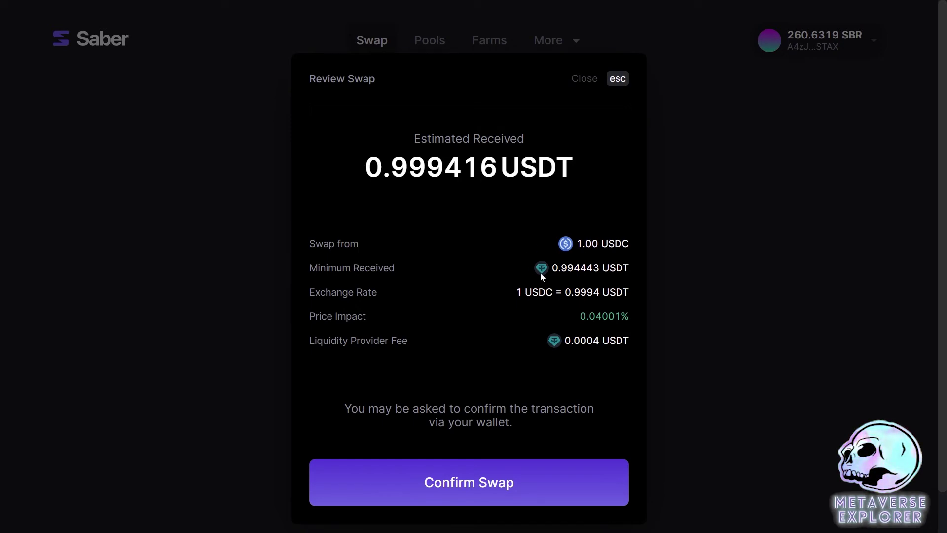
drag(558, 269, 592, 274)
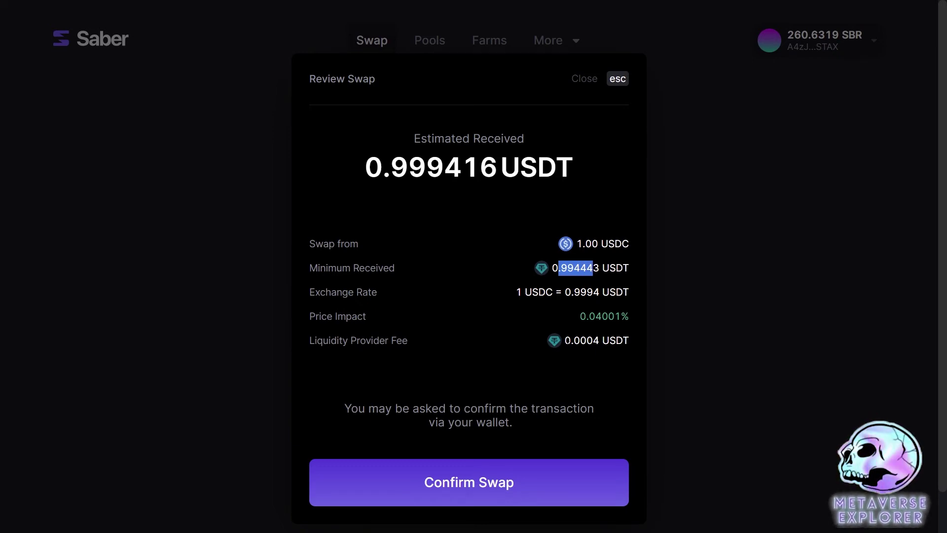
drag(564, 344, 581, 345)
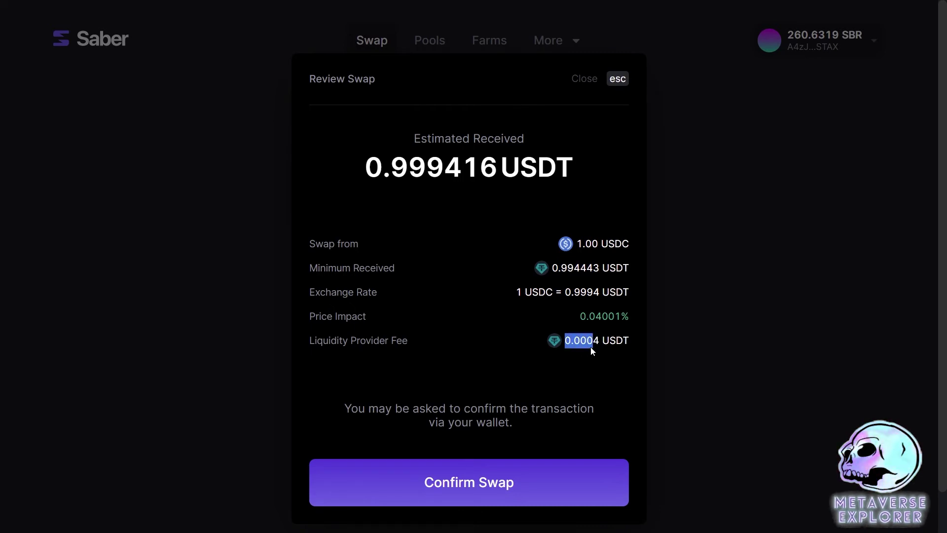
click(595, 347)
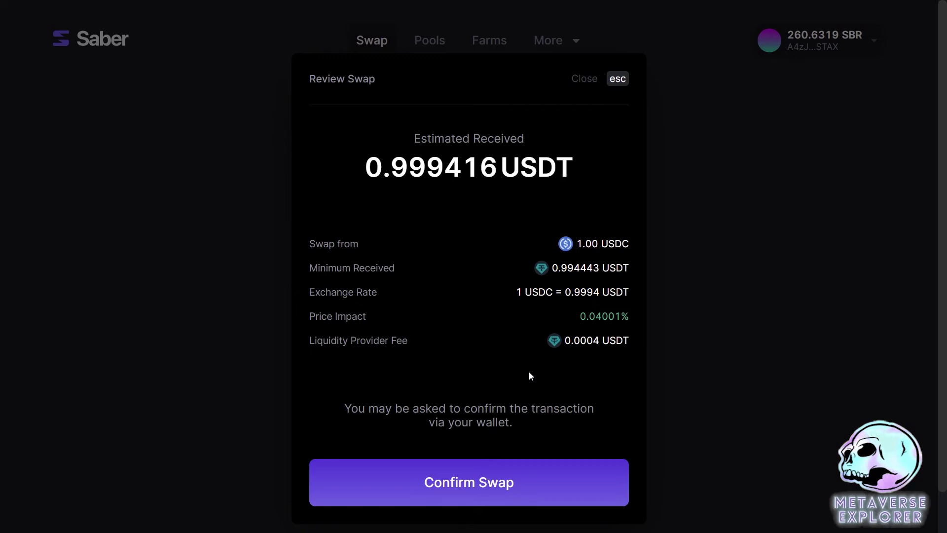
click(494, 481)
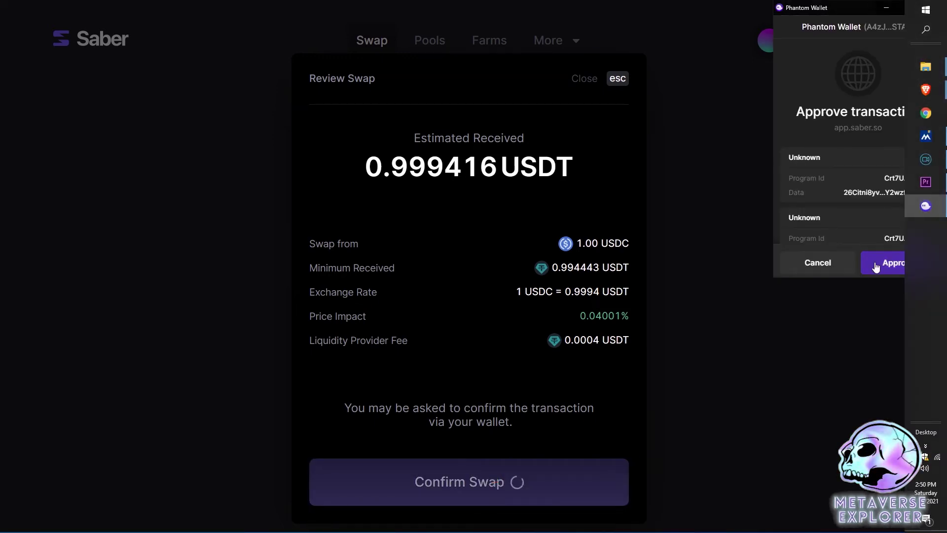
Approve the swap in Phantom Wallet, leaving 15.995838 USDC and 2.158611 USDT.
click(876, 265)
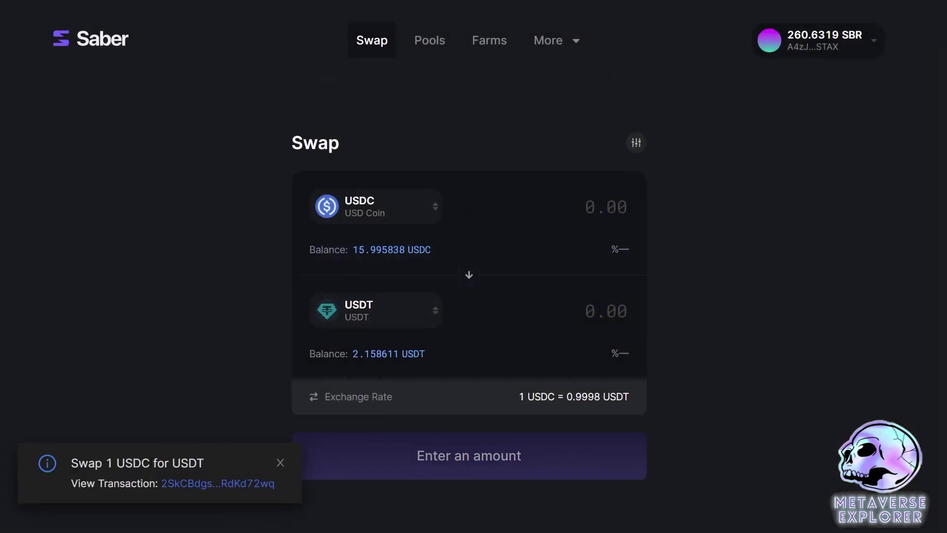
drag(72, 463, 207, 469)
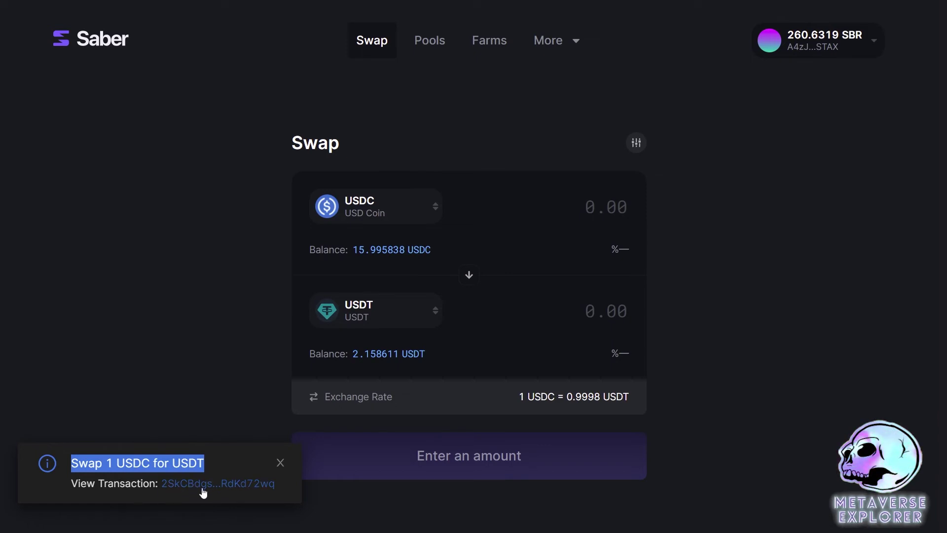
click(758, 402)
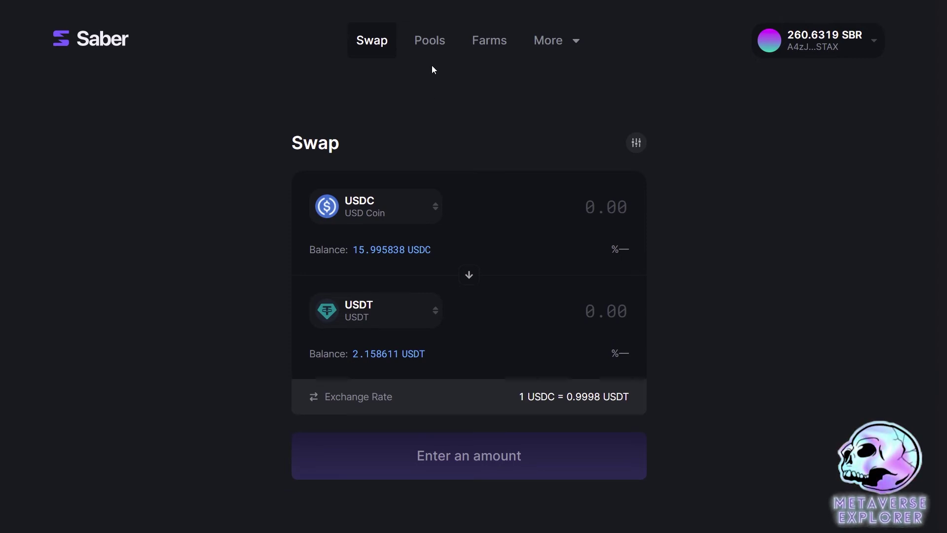
click(432, 44)
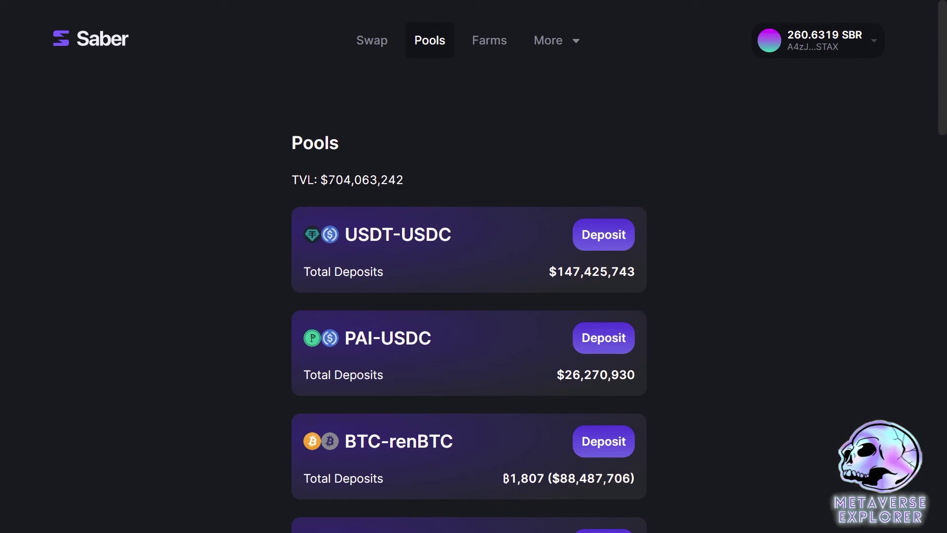
drag(328, 180, 349, 180)
click(442, 179)
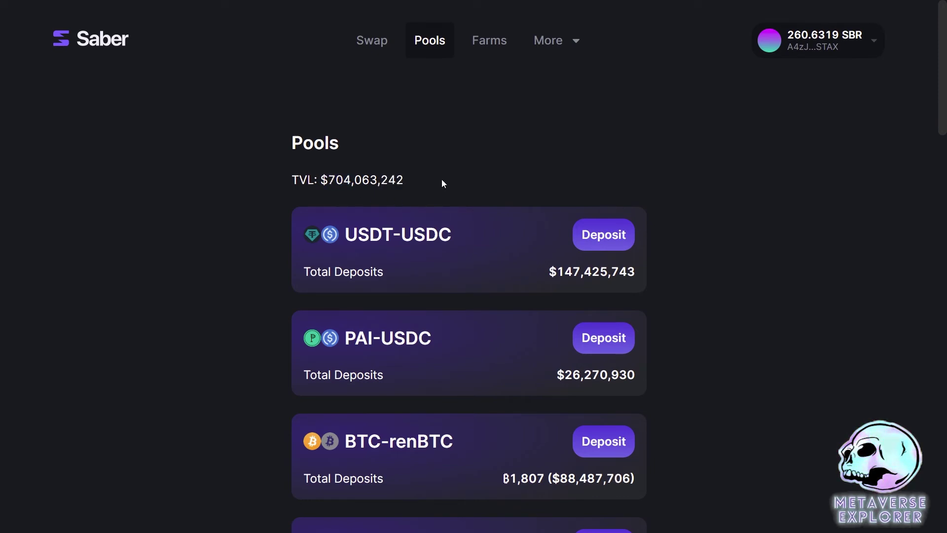
drag(290, 186, 314, 182)
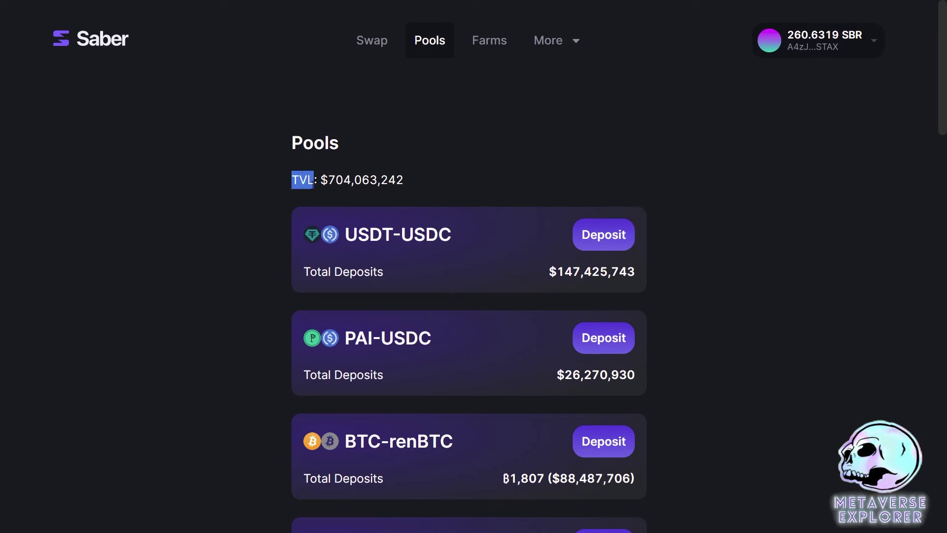
click(708, 202)
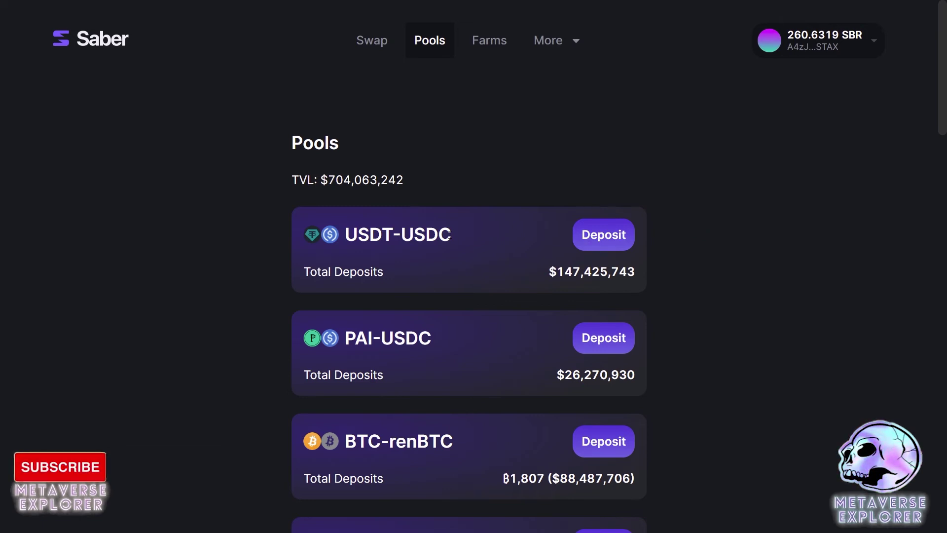
scroll(469, 257, down, 1)
scroll(468, 262, down, 8)
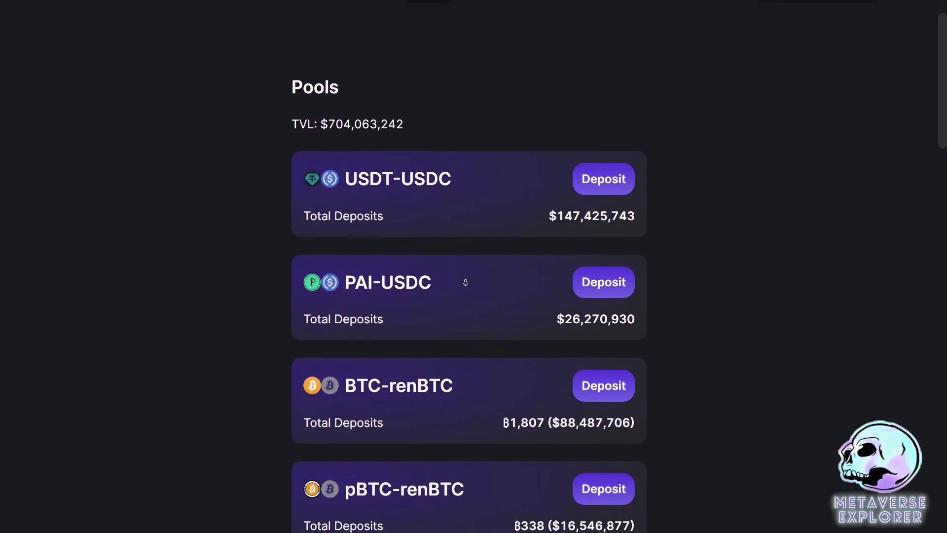
scroll(465, 291, down, 10)
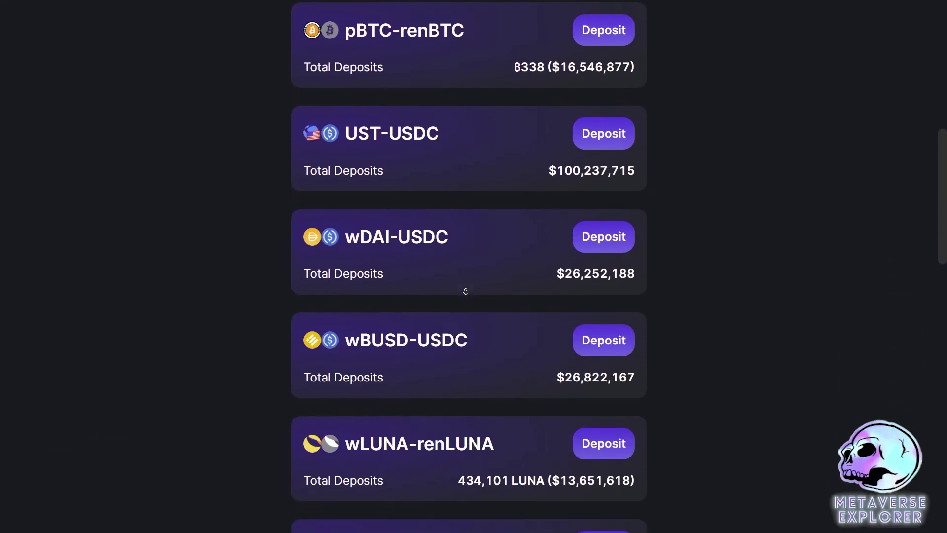
scroll(465, 291, down, 5)
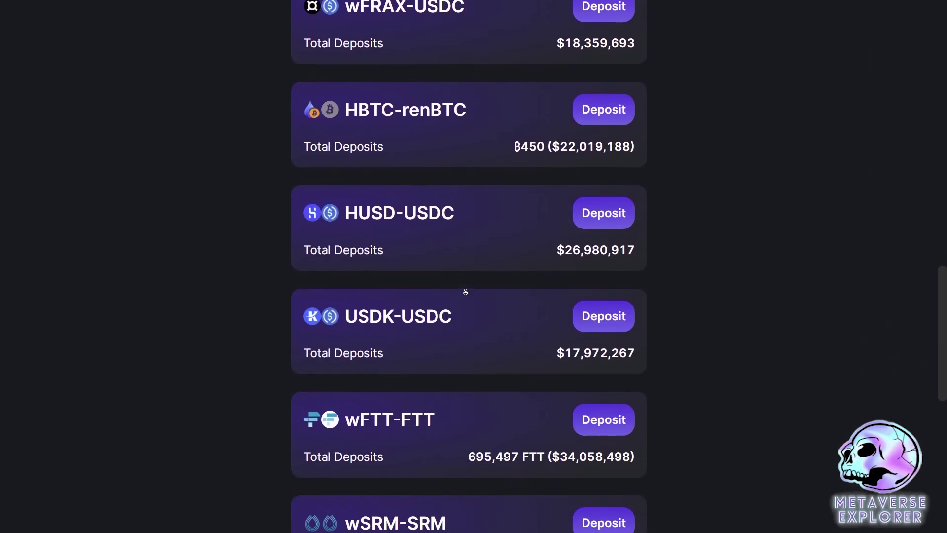
scroll(465, 294, down, 3)
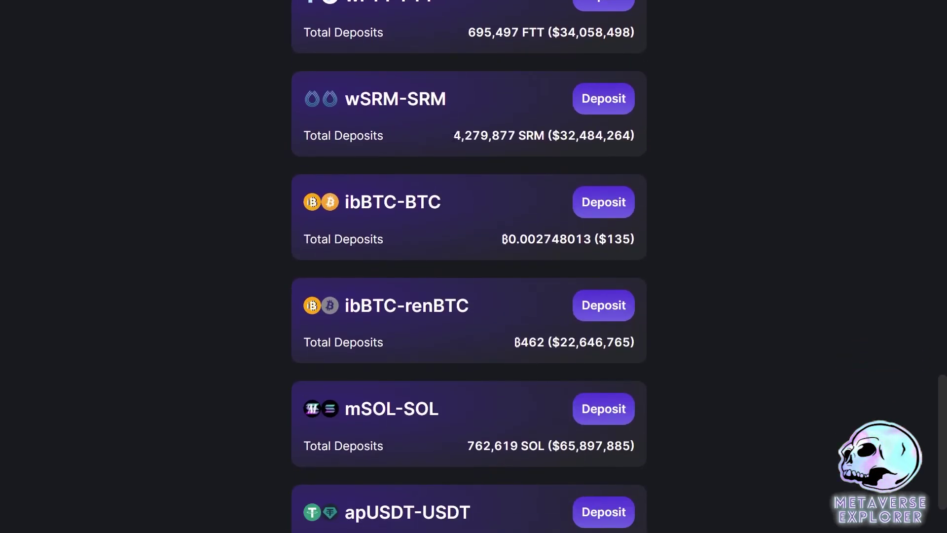
drag(453, 135, 534, 136)
drag(502, 238, 583, 238)
scroll(488, 306, down, 2)
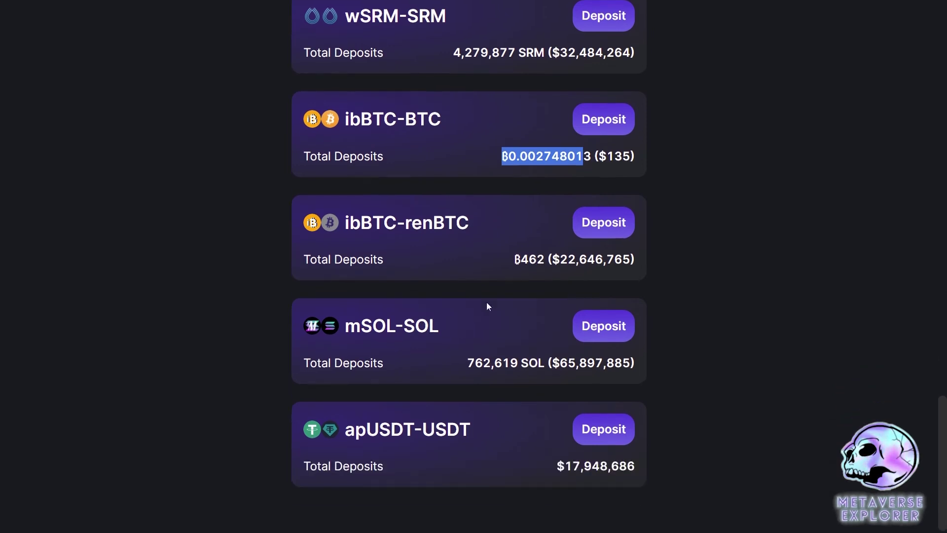
middle_click(776, 416)
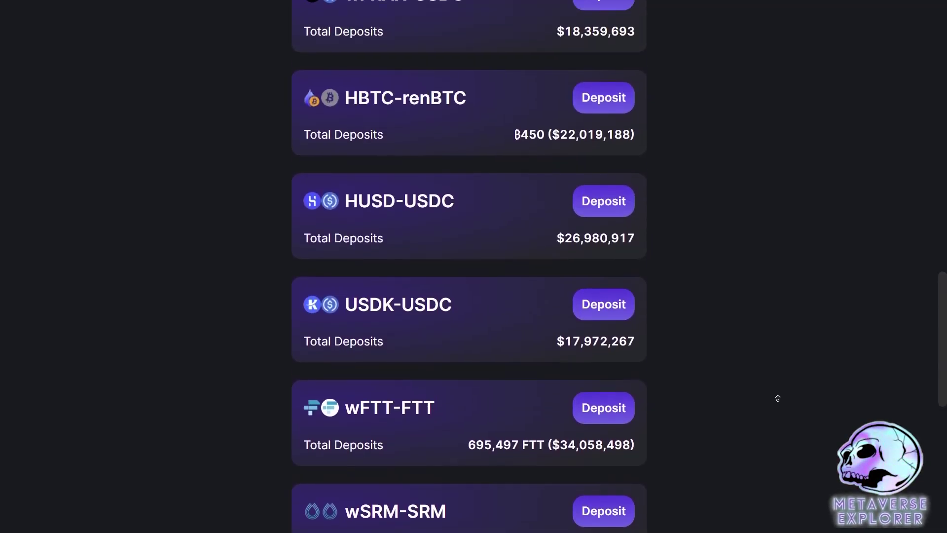
middle_click(768, 387)
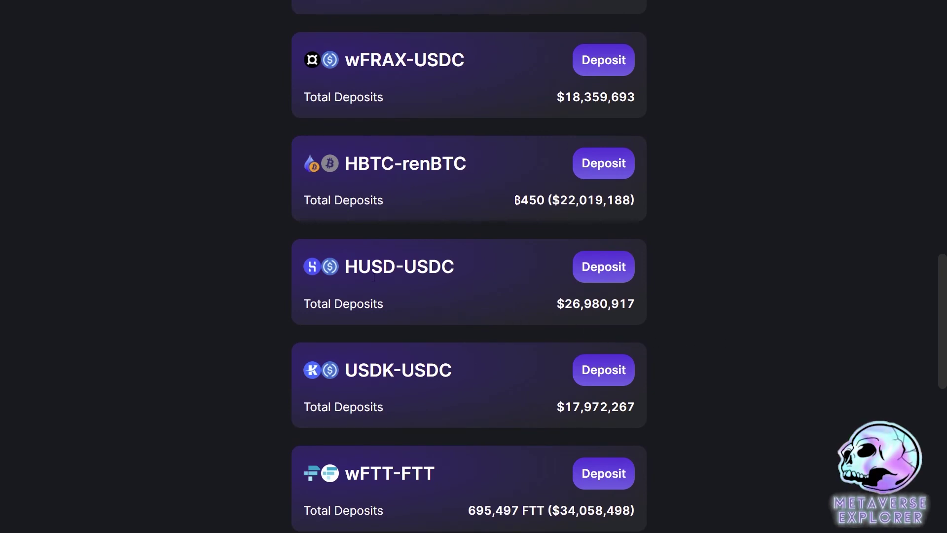
scroll(504, 349, up, 4)
scroll(503, 349, up, 3)
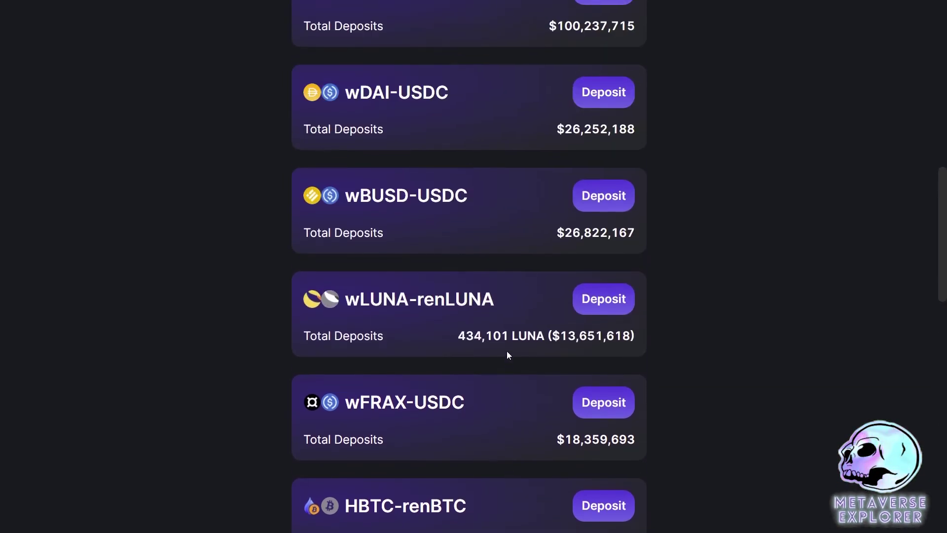
scroll(507, 351, up, 3)
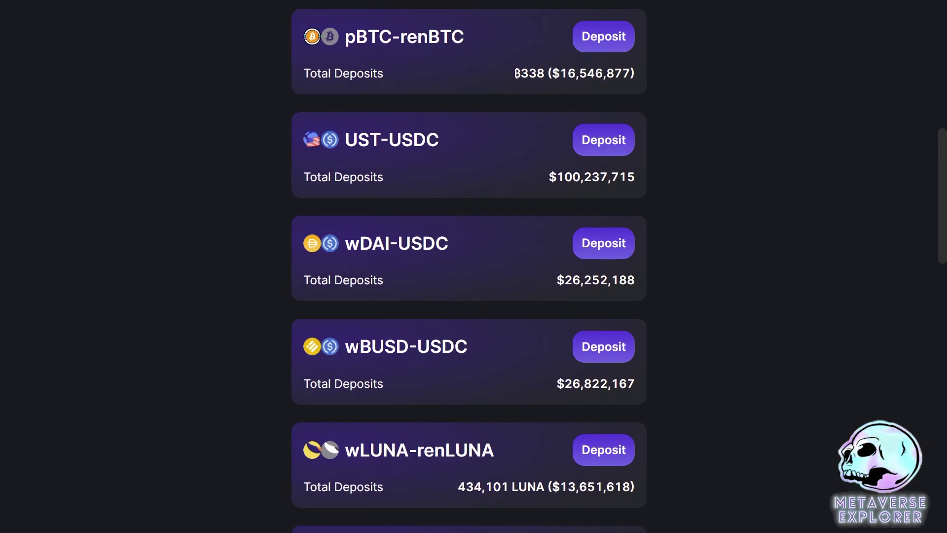
drag(359, 346, 409, 346)
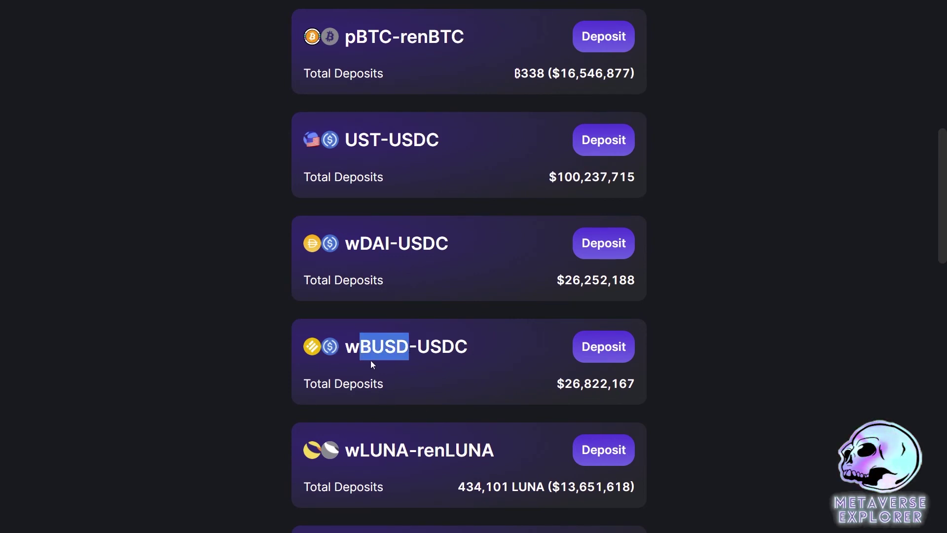
drag(345, 351, 358, 351)
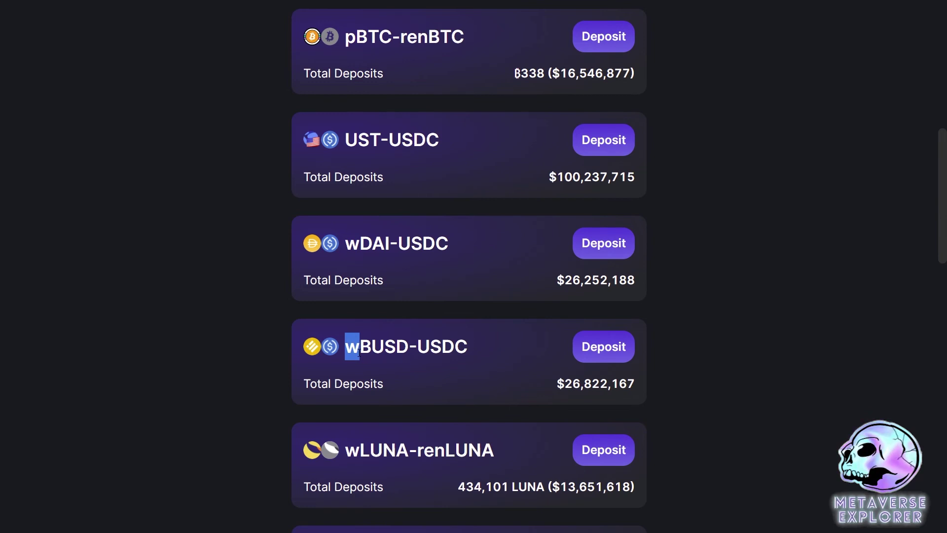
click(405, 348)
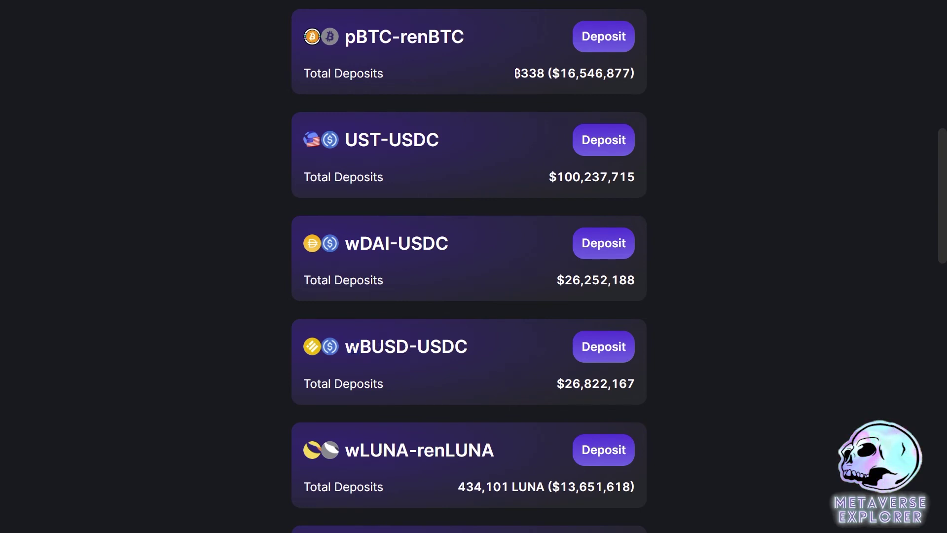
drag(568, 384, 580, 386)
click(577, 386)
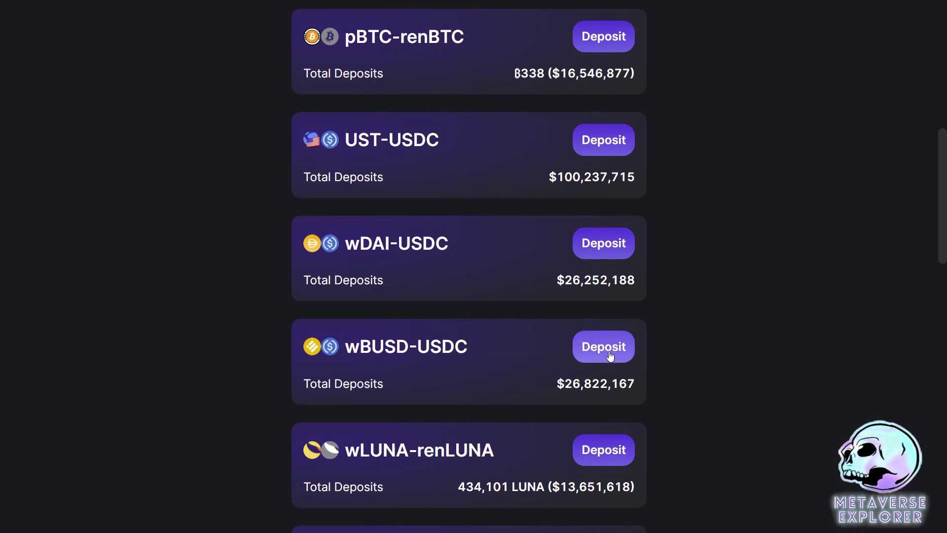
Open the wBUSD-USDC pool's deposit page and enter 2 USDC.
click(610, 354)
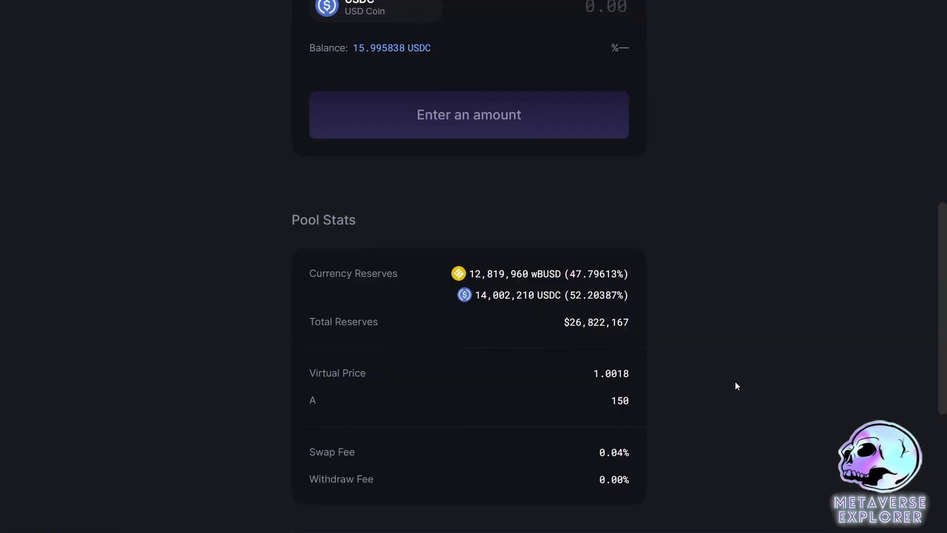
scroll(736, 385, up, 8)
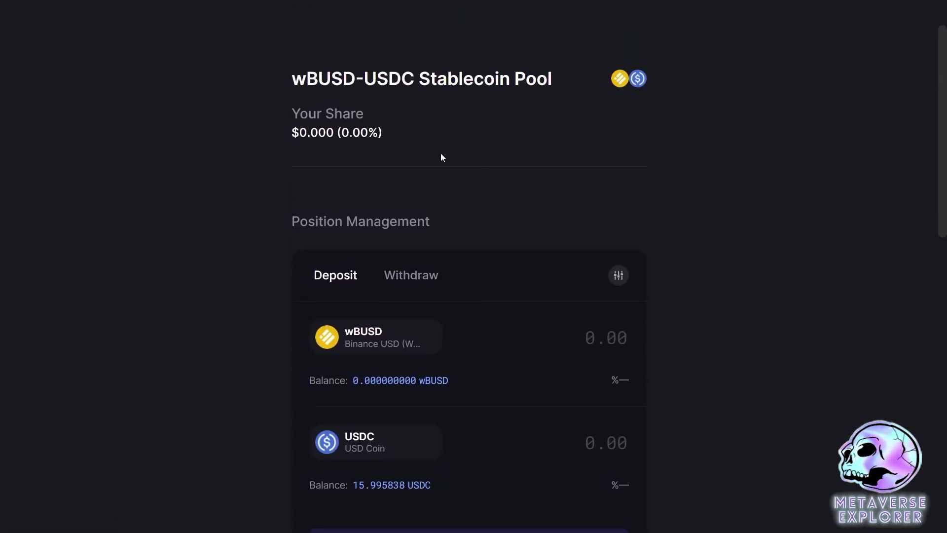
scroll(393, 156, up, 2)
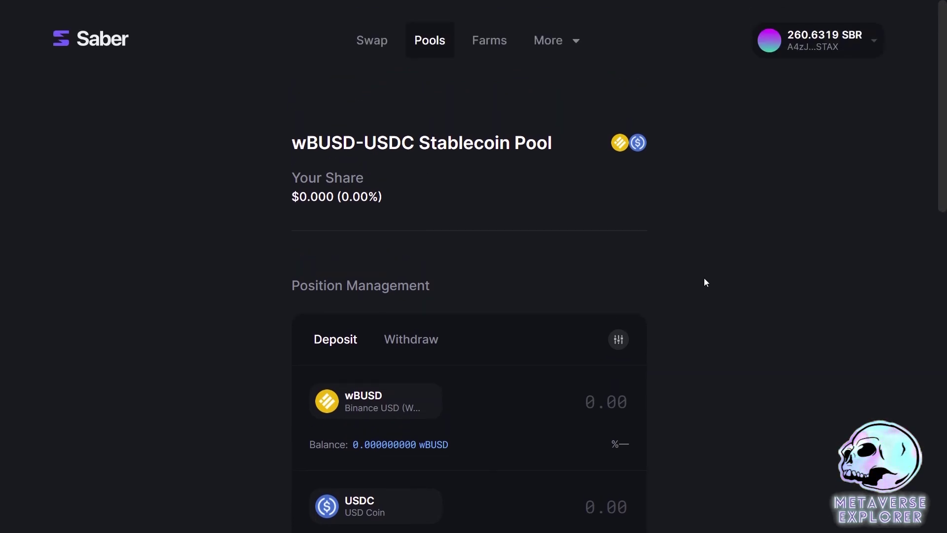
scroll(705, 282, down, 2)
scroll(492, 291, down, 1)
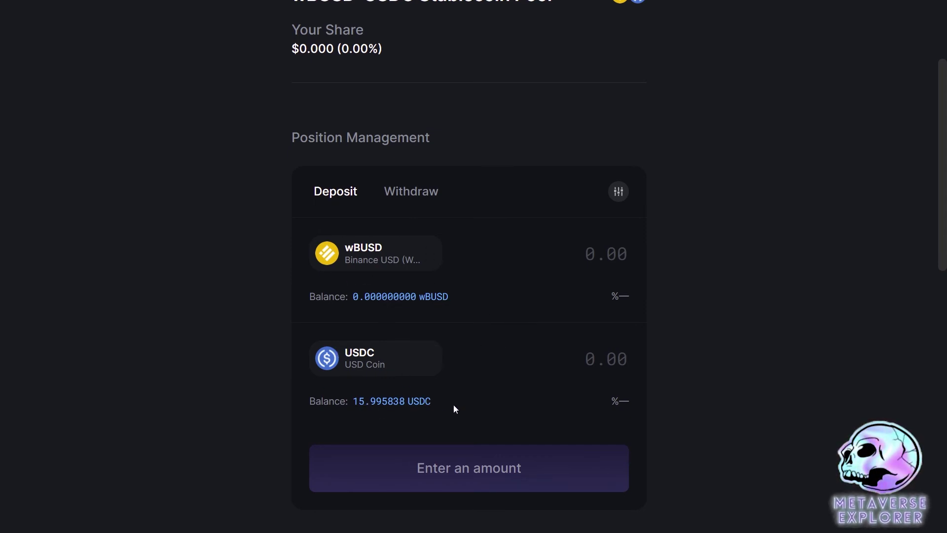
click(585, 364)
text(2)
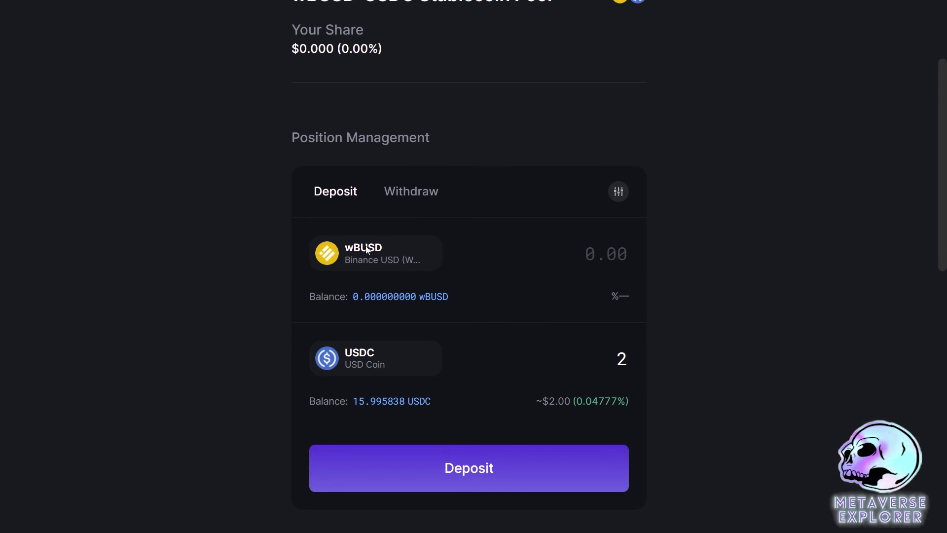
Check the Pool Stats, noting the USDC reserve amount and its share.
scroll(738, 269, down, 2)
scroll(737, 266, down, 2)
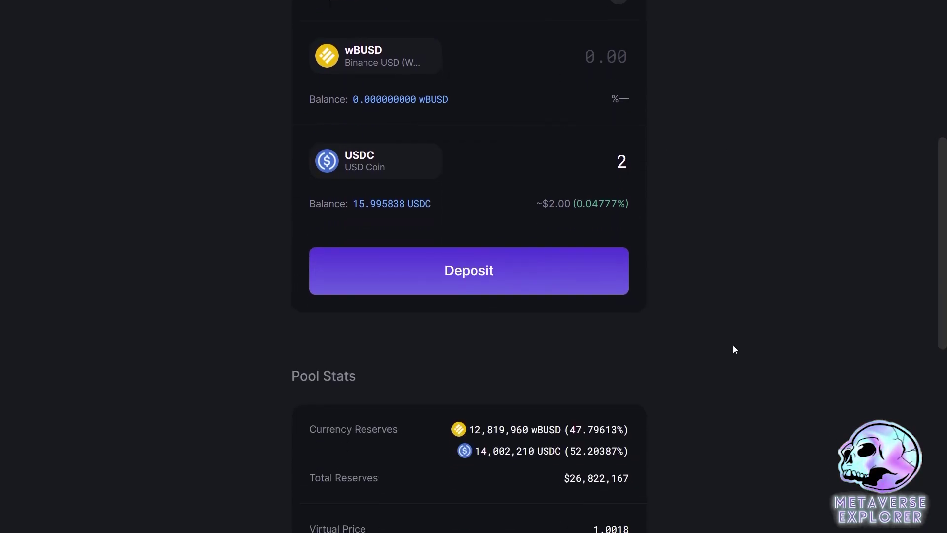
scroll(508, 434, down, 4)
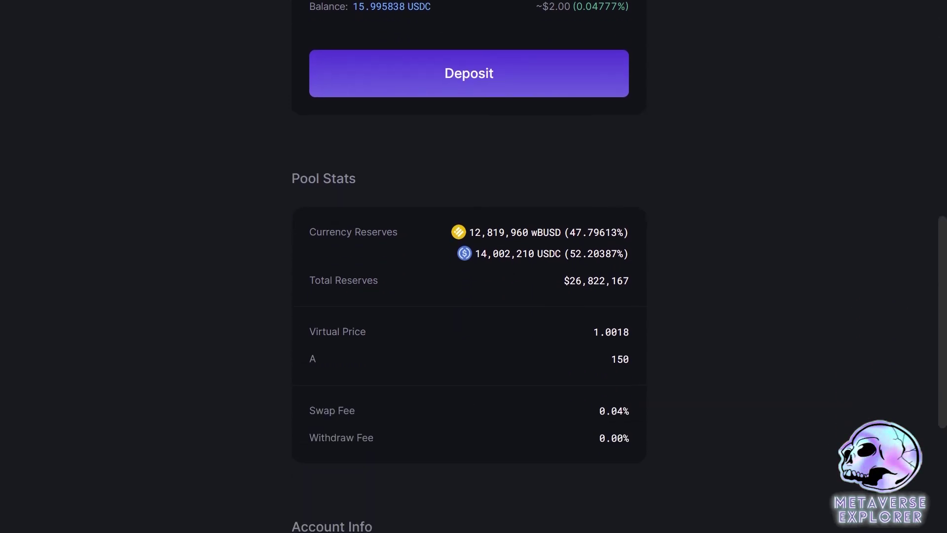
drag(569, 253, 581, 232)
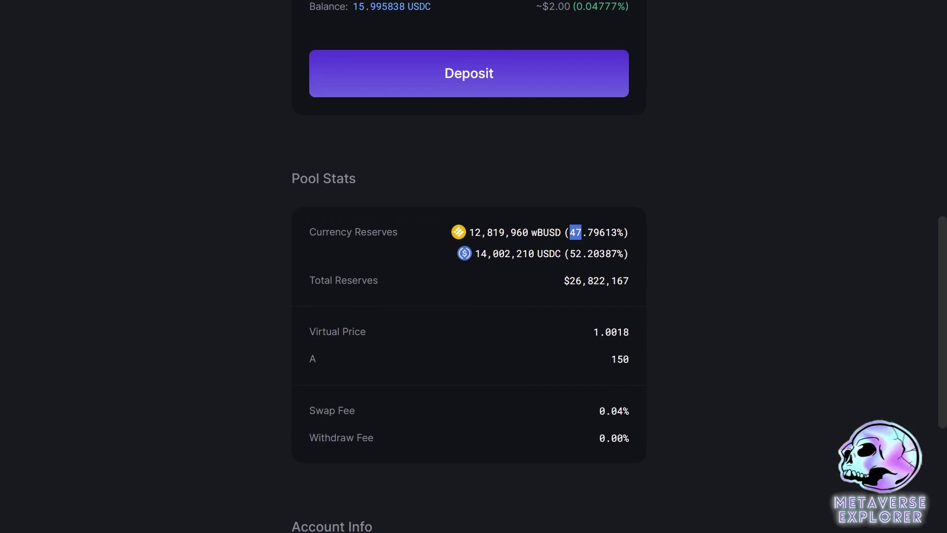
drag(475, 253, 555, 253)
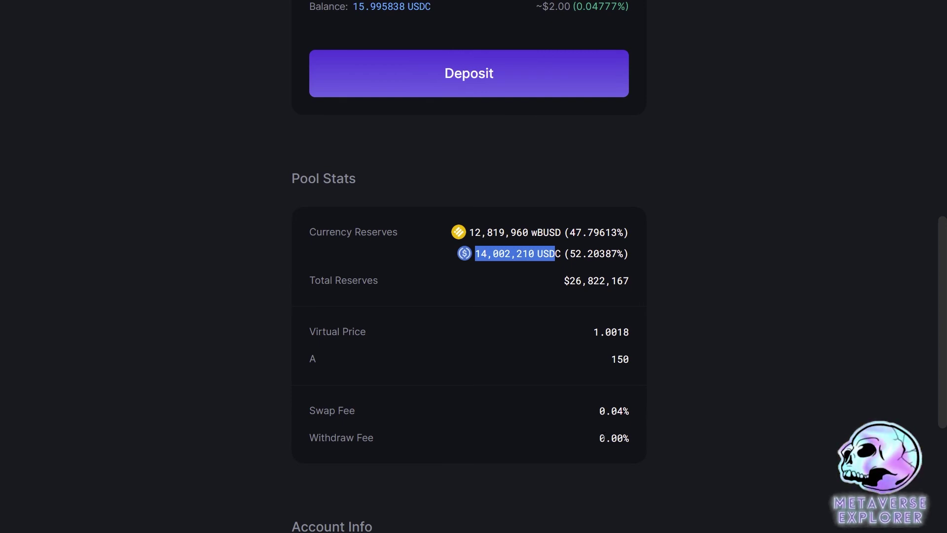
scroll(577, 437, down, 5)
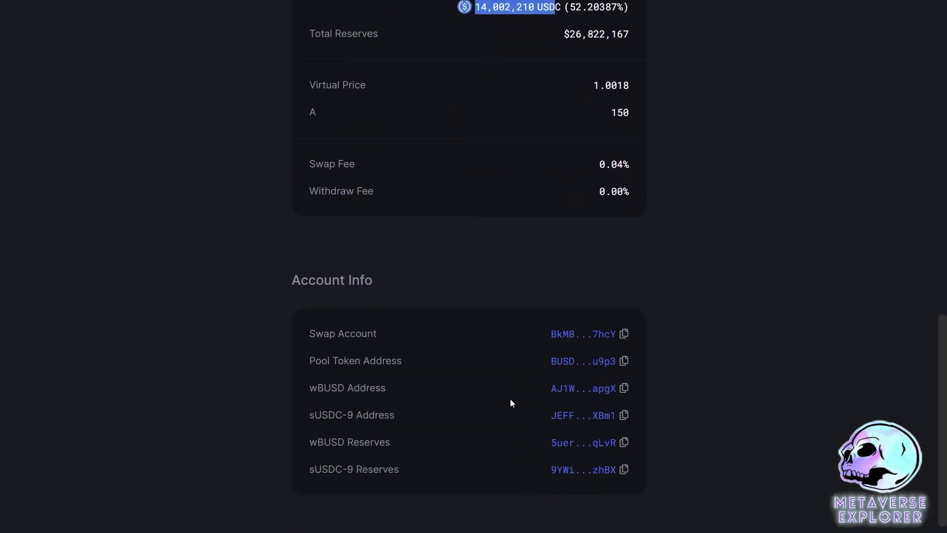
middle_click(705, 454)
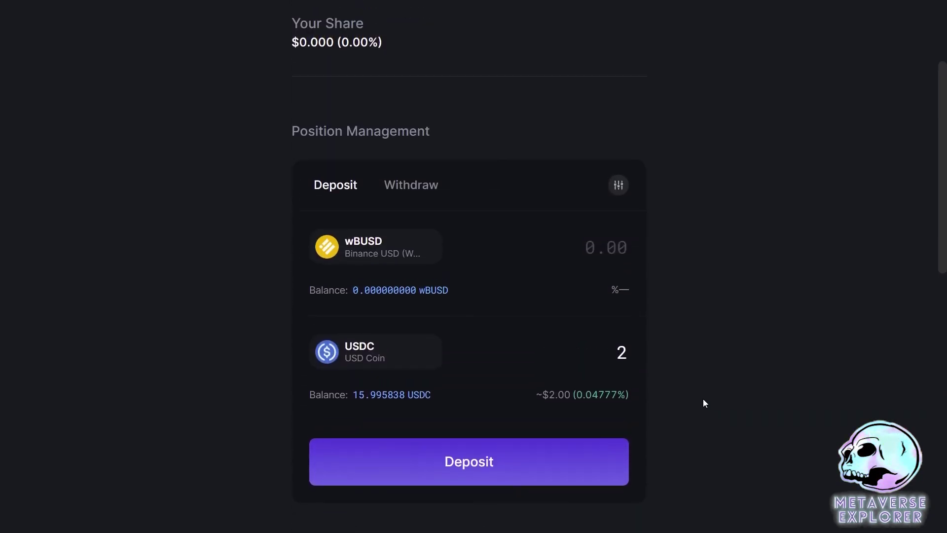
middle_click(689, 511)
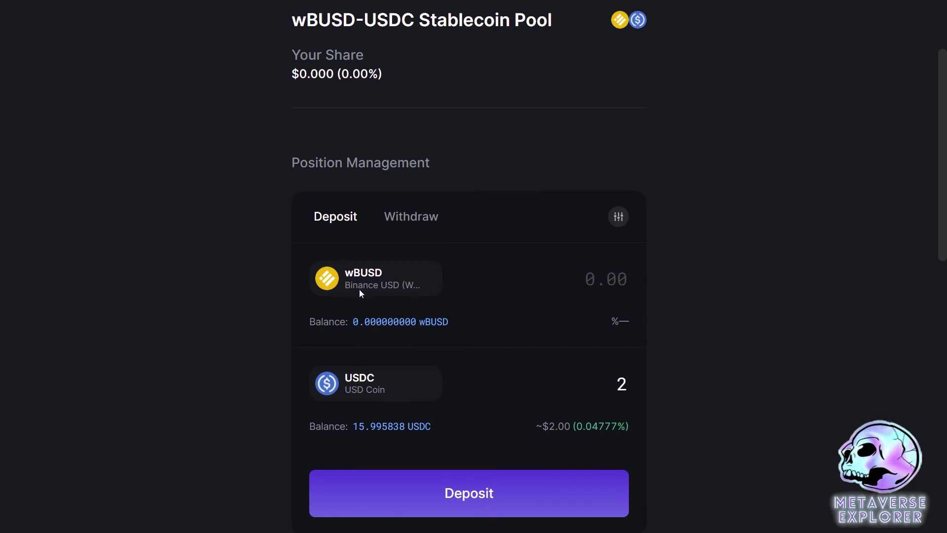
scroll(490, 119, up, 3)
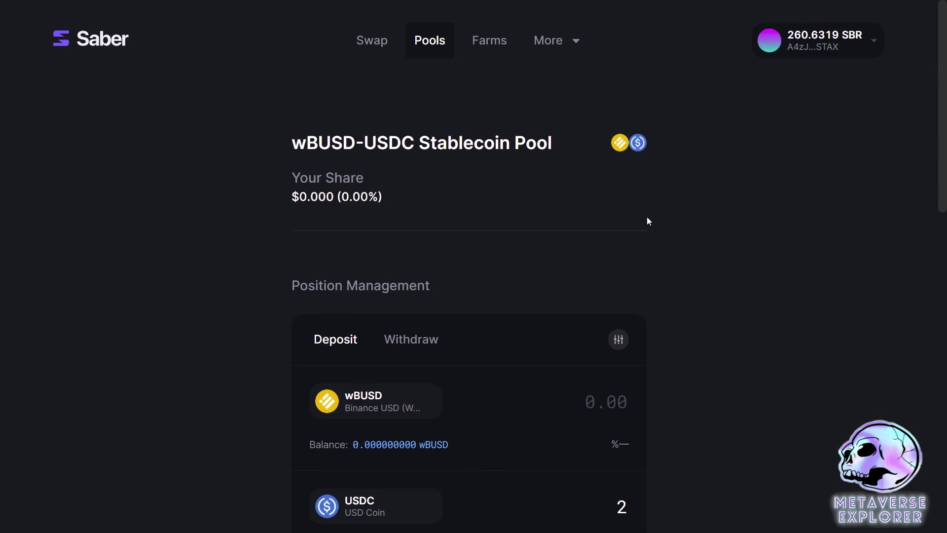
scroll(648, 221, down, 7)
Review the 2 USDC deposit's pool share and fee, confirm it, and approve in Phantom.
click(469, 324)
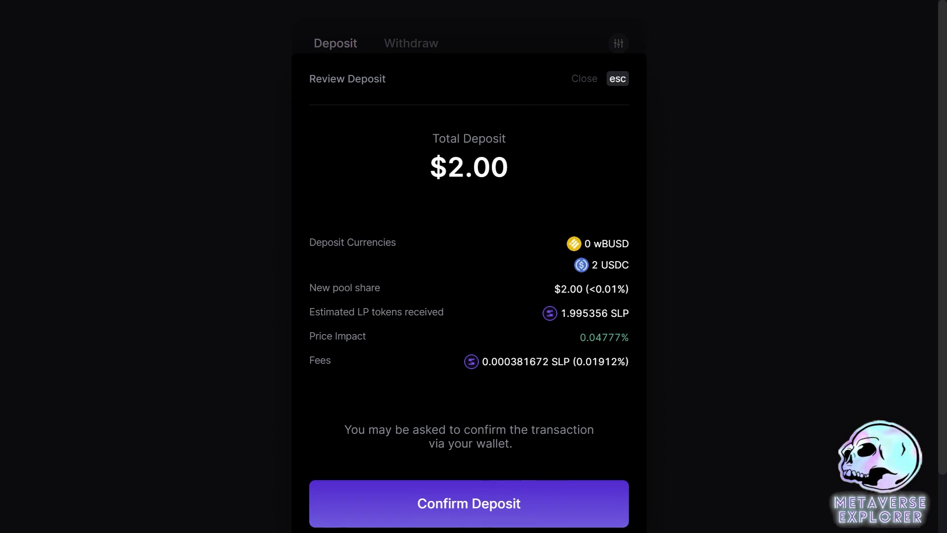
drag(555, 289, 625, 289)
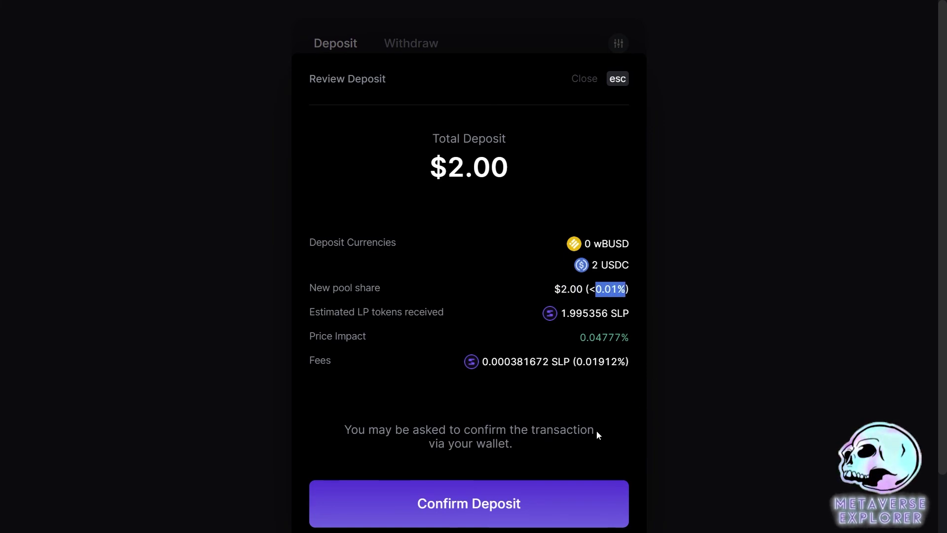
drag(488, 361, 516, 362)
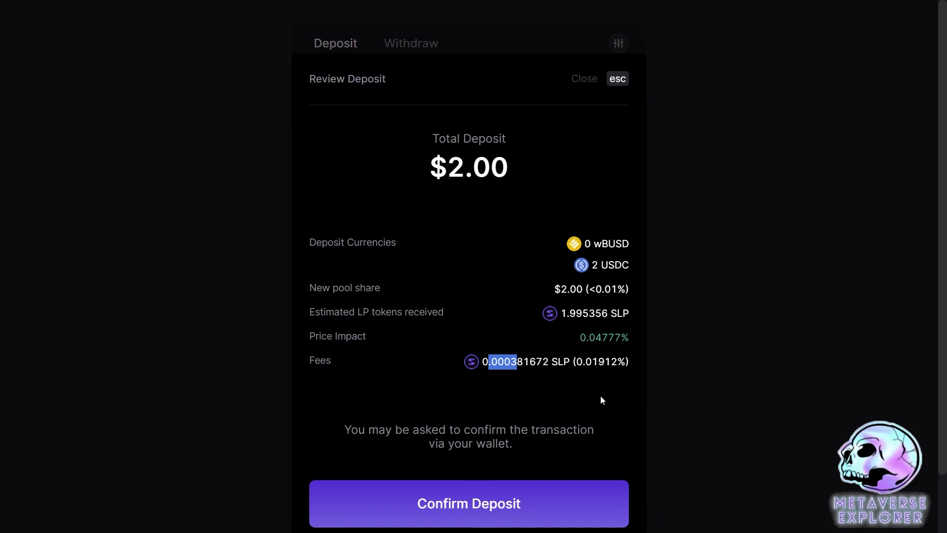
click(491, 518)
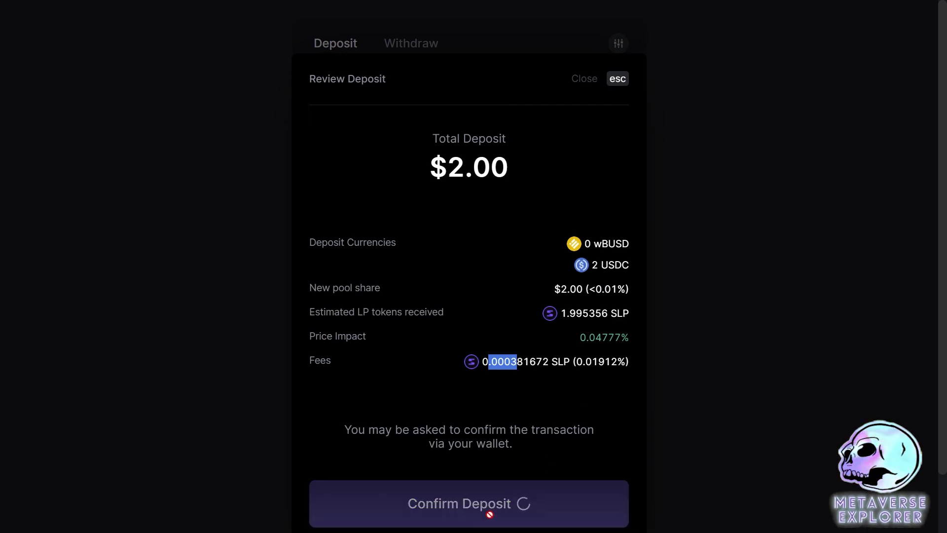
click(880, 269)
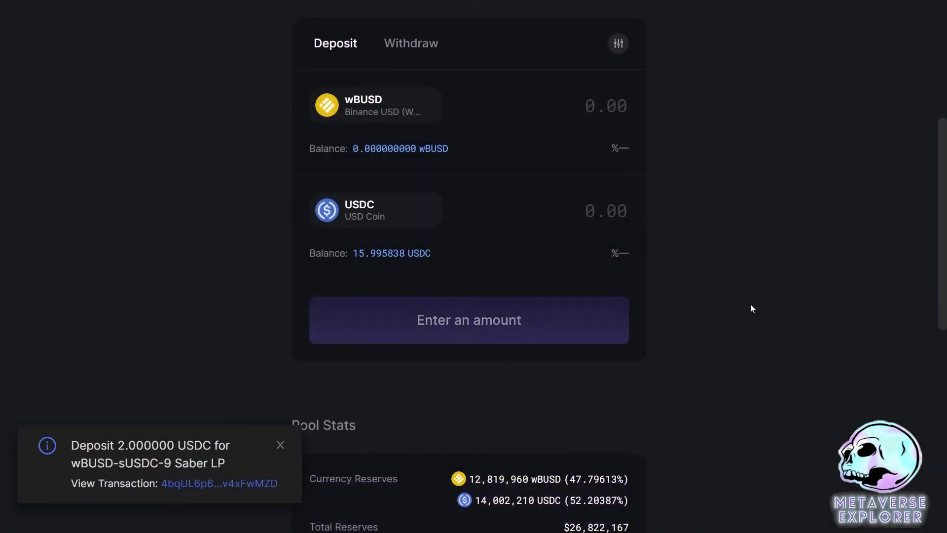
scroll(375, 461, up, 9)
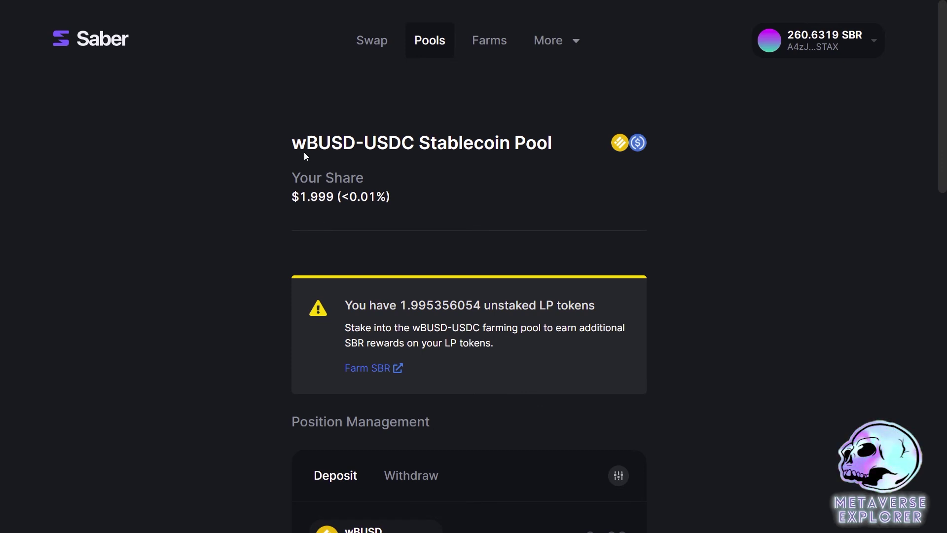
drag(291, 143, 415, 143)
click(442, 146)
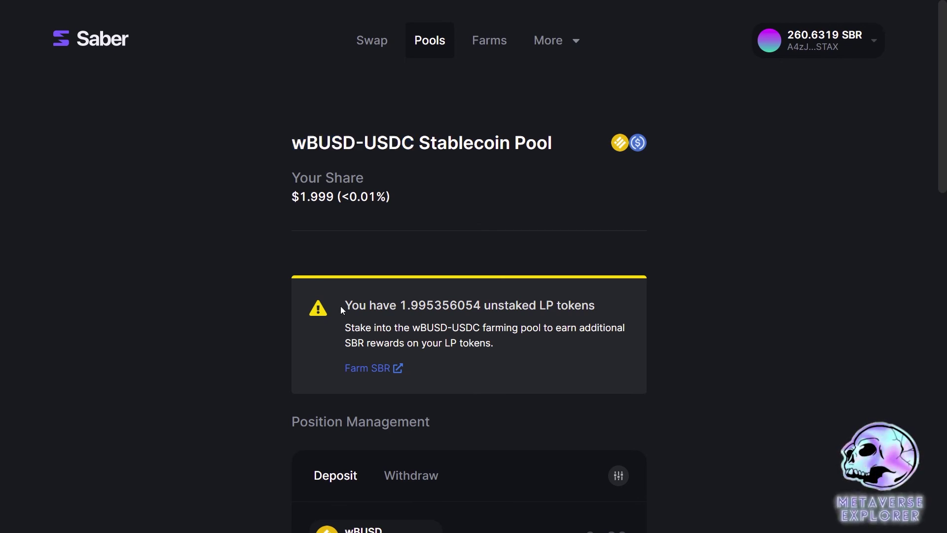
drag(347, 305, 499, 342)
click(489, 344)
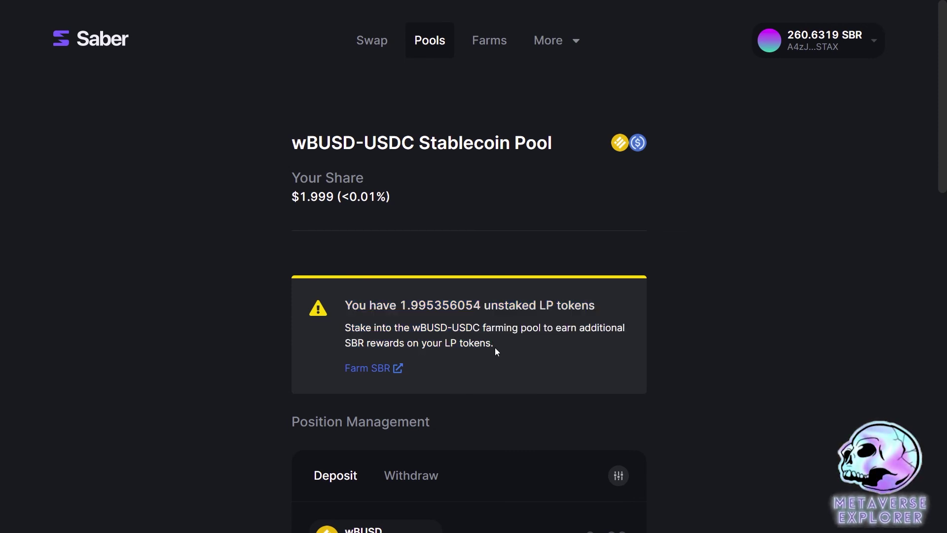
click(365, 367)
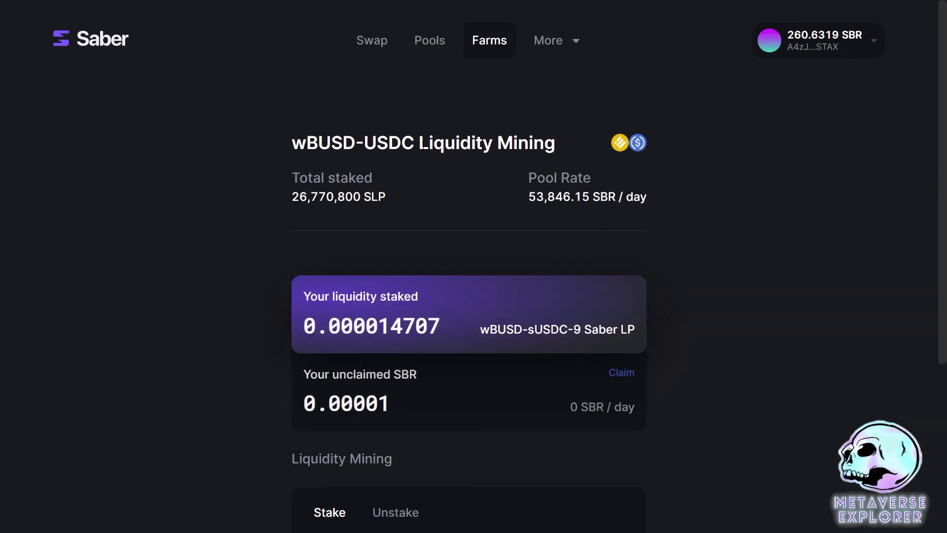
drag(566, 146, 421, 147)
click(660, 220)
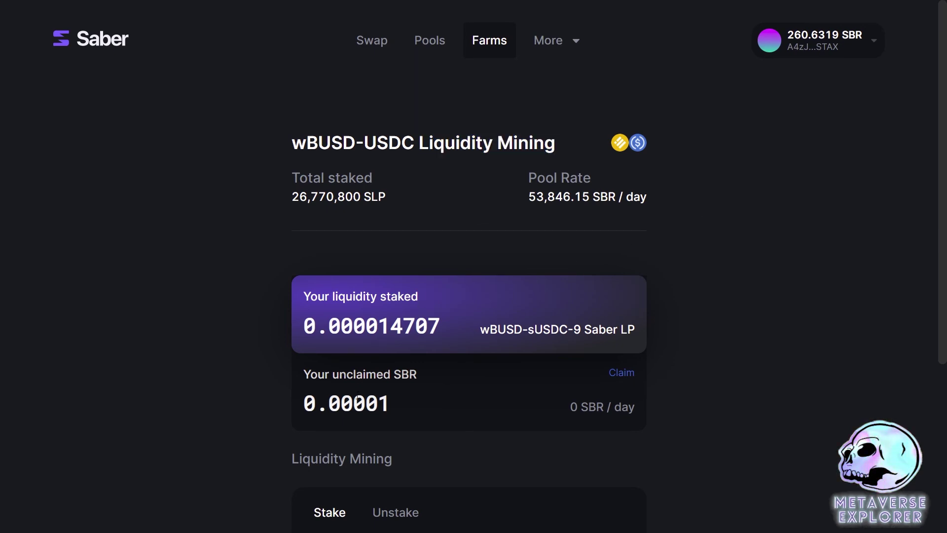
drag(292, 199, 308, 199)
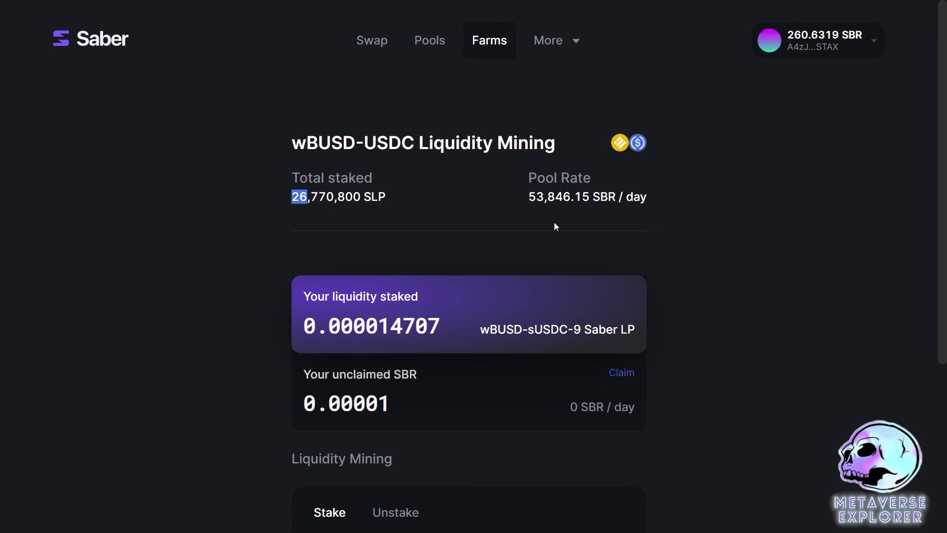
drag(529, 198, 544, 198)
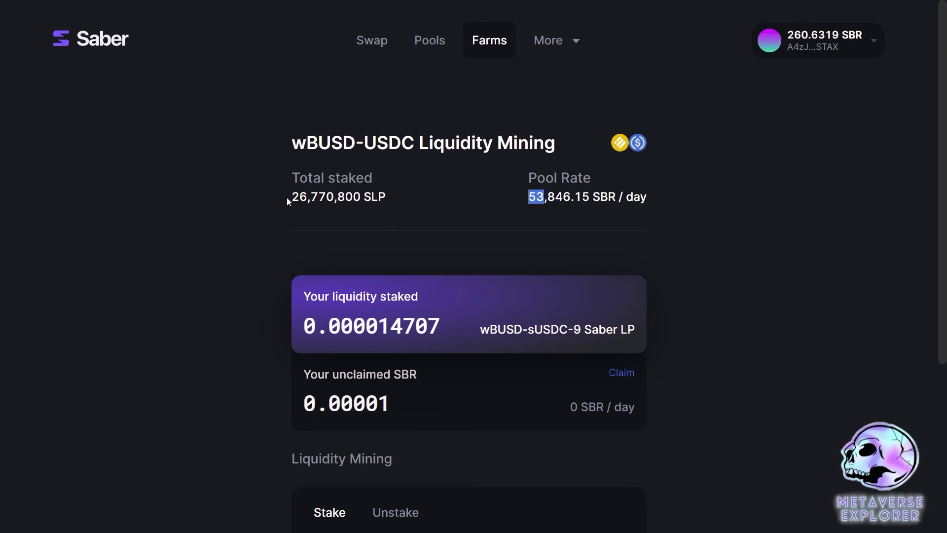
drag(292, 197, 308, 198)
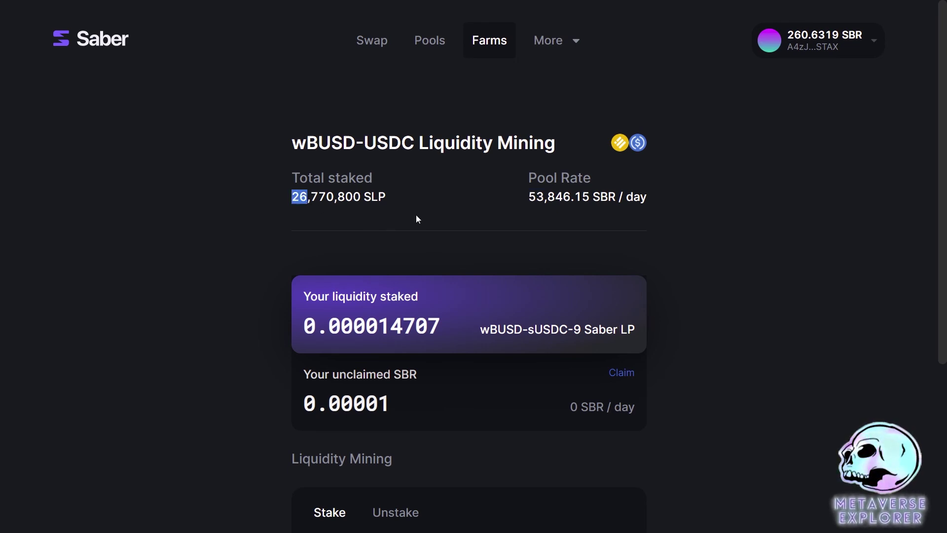
drag(529, 197, 547, 198)
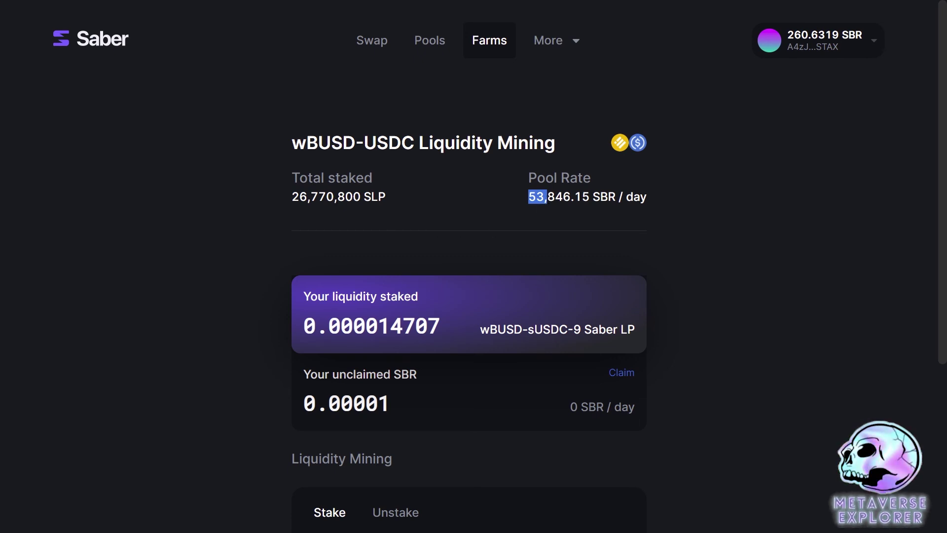
drag(363, 198, 353, 198)
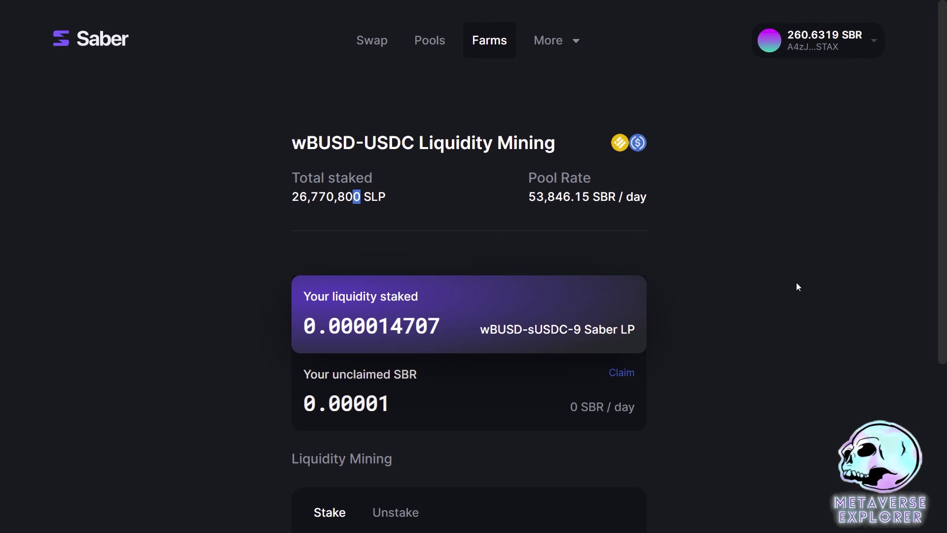
scroll(796, 282, down, 3)
scroll(713, 374, up, 1)
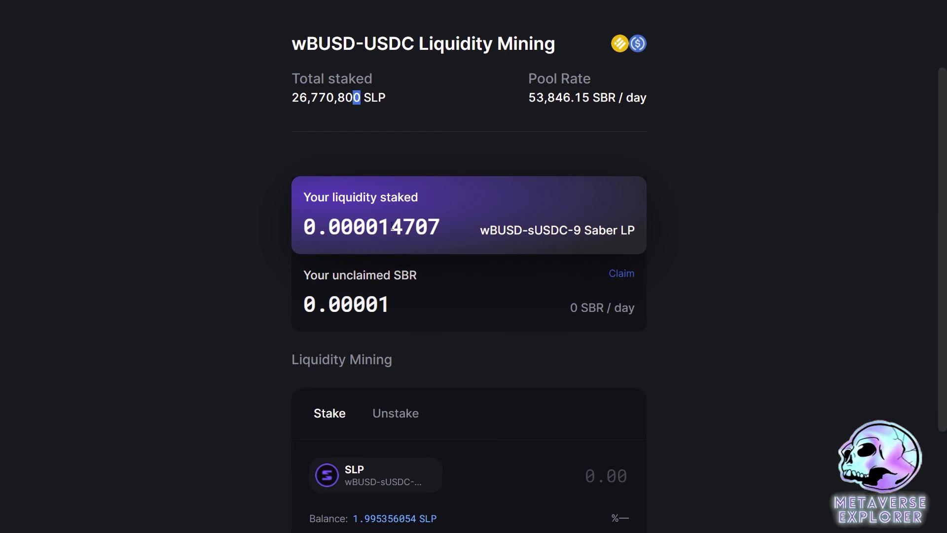
scroll(433, 258, down, 2)
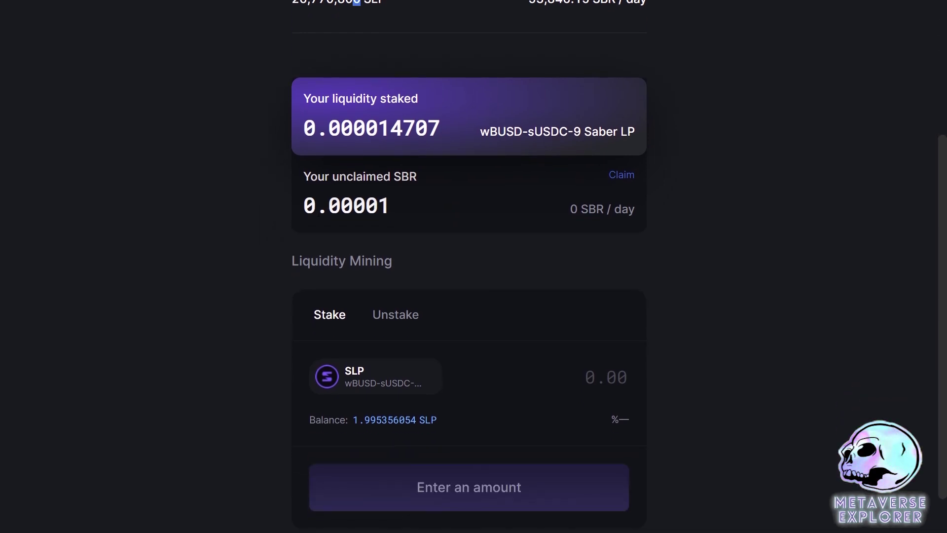
scroll(422, 252, down, 1)
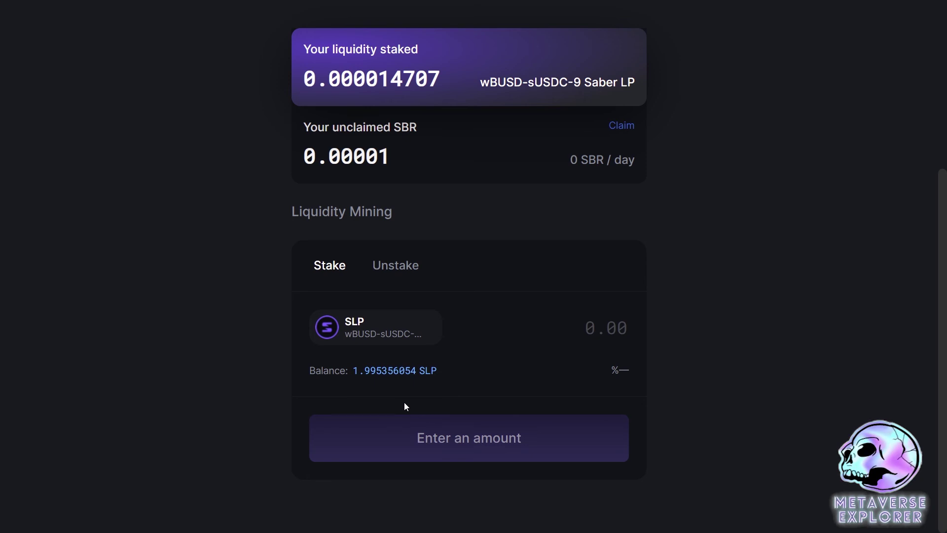
Stake the full 1.995356054 SLP balance and approve it in Phantom Wallet.
click(395, 376)
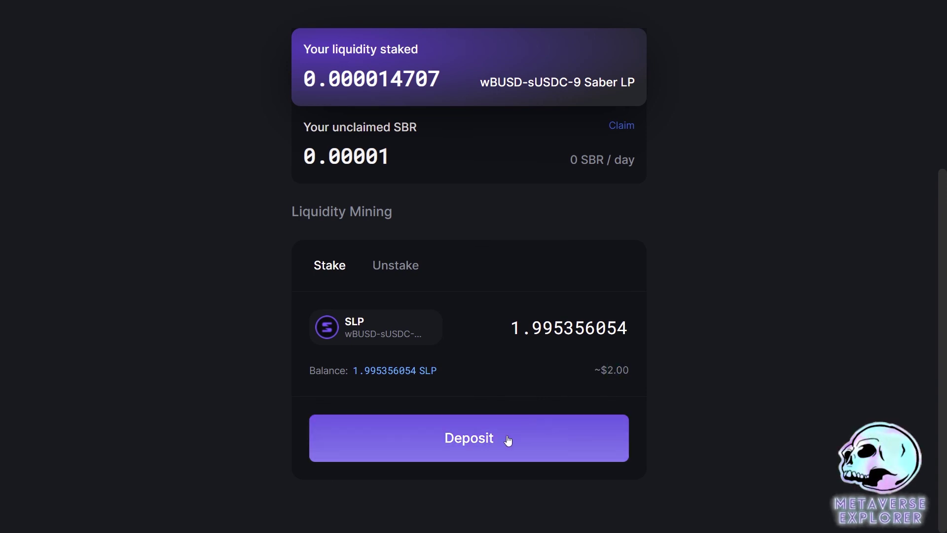
click(454, 447)
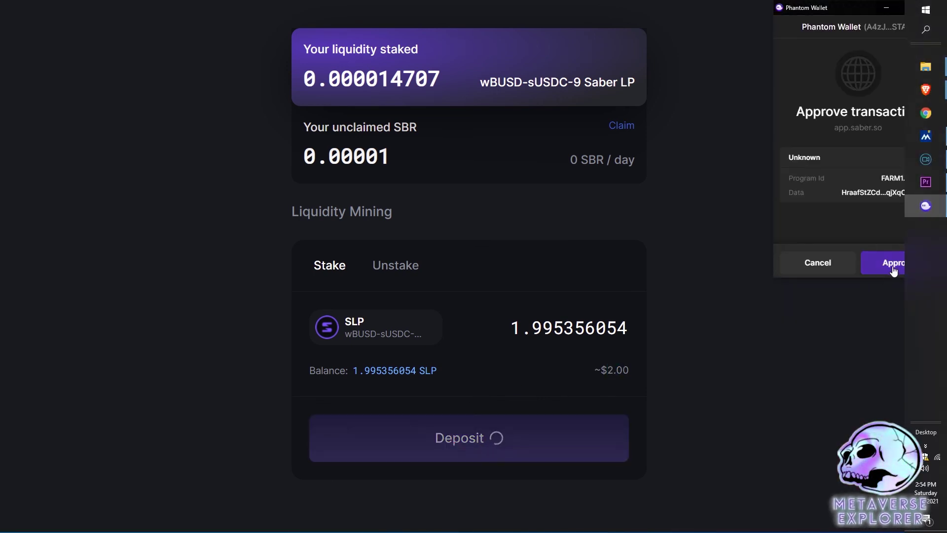
click(896, 267)
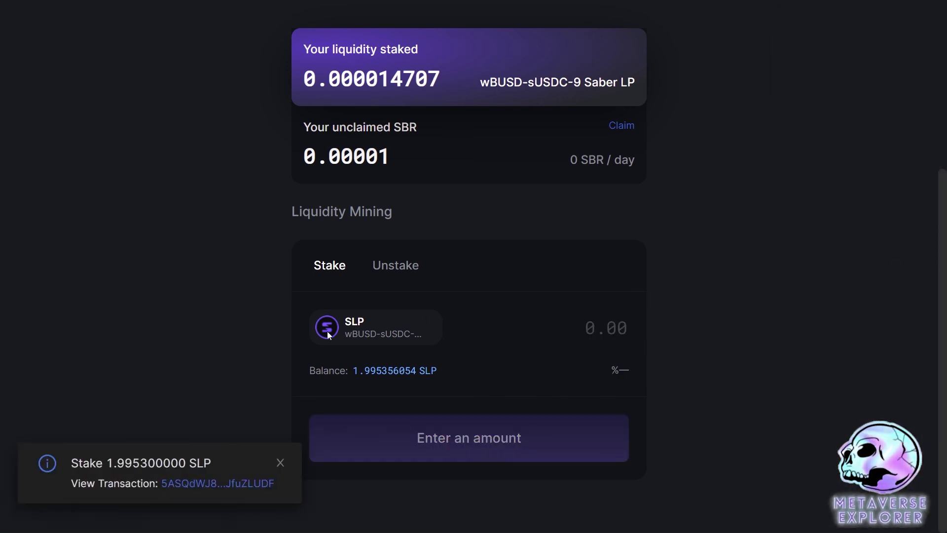
Verify 1.995315 LP is now staked, earning 0.004013 SBR per day.
scroll(488, 317, up, 2)
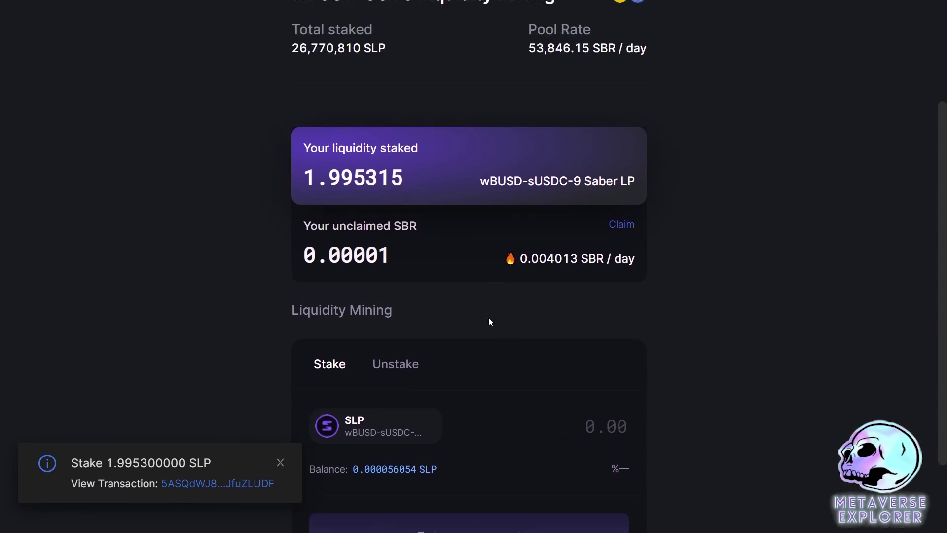
drag(305, 147, 420, 156)
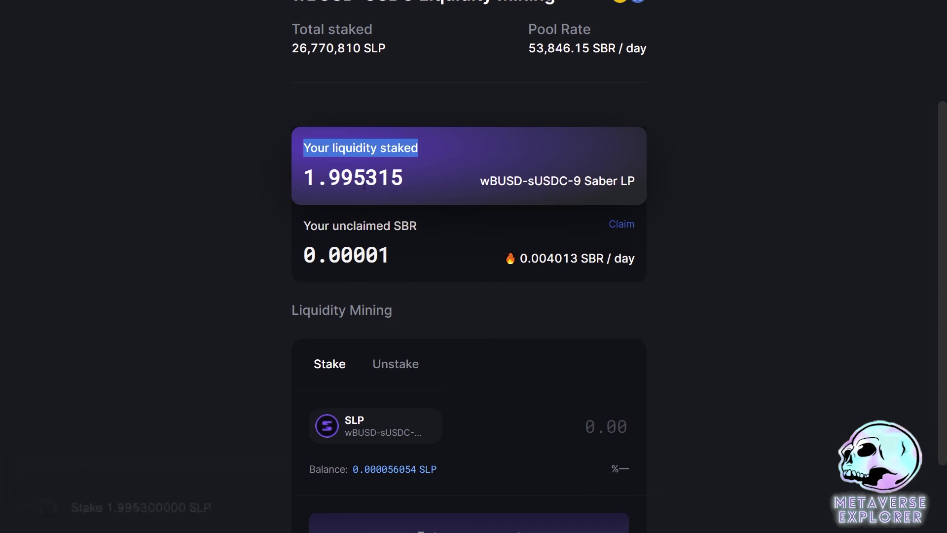
drag(361, 49, 300, 48)
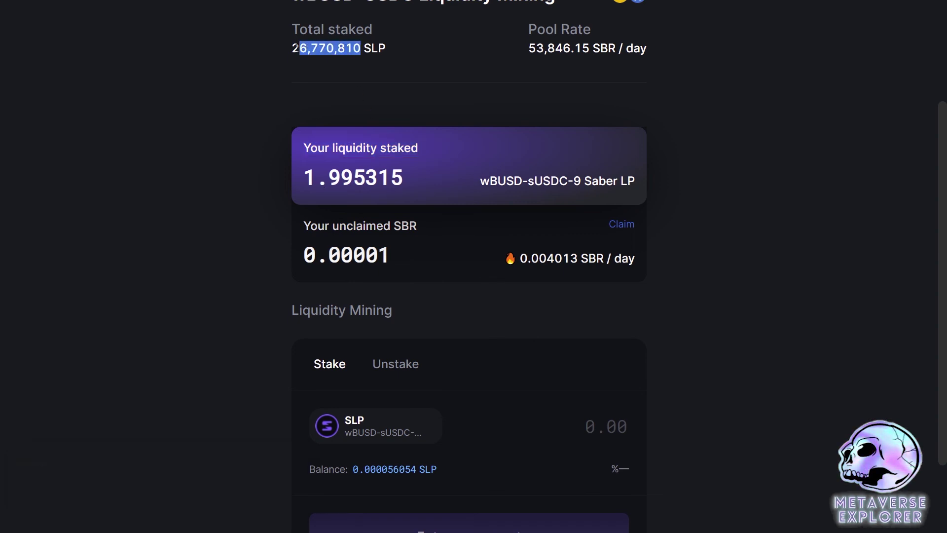
click(335, 49)
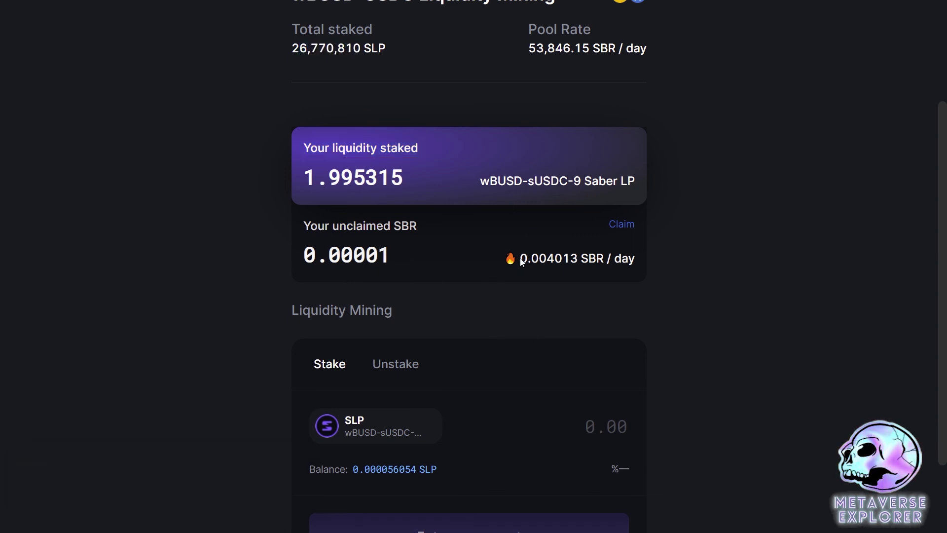
drag(524, 258, 628, 258)
Check the farm's unclaimed SBR amount.
click(438, 366)
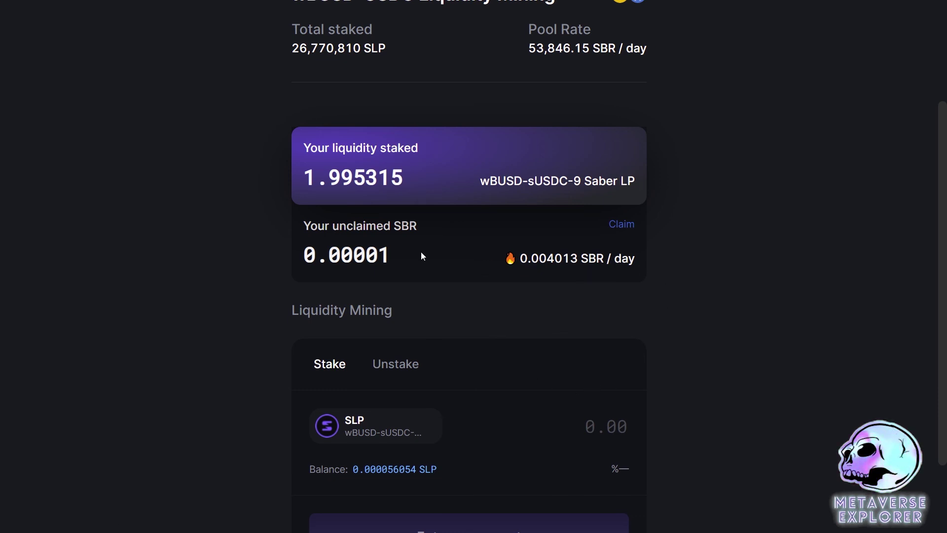
drag(388, 254, 374, 255)
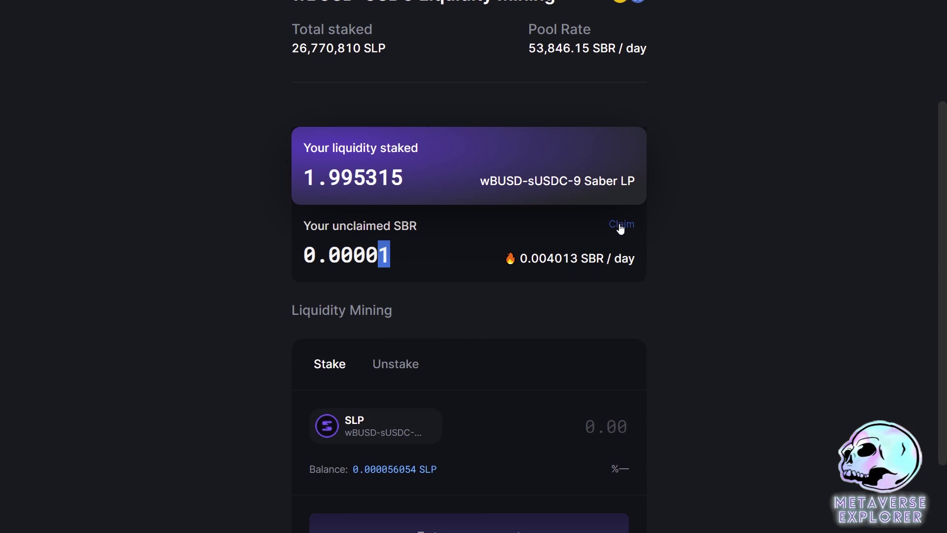
click(394, 259)
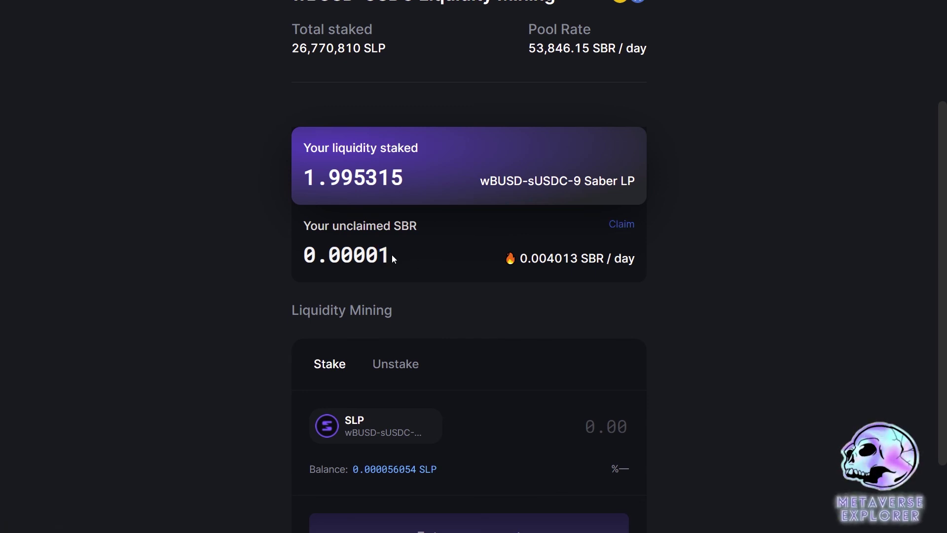
Claim the unclaimed SBR and approve it in Phantom, bringing unclaimed rewards to 0.
click(620, 230)
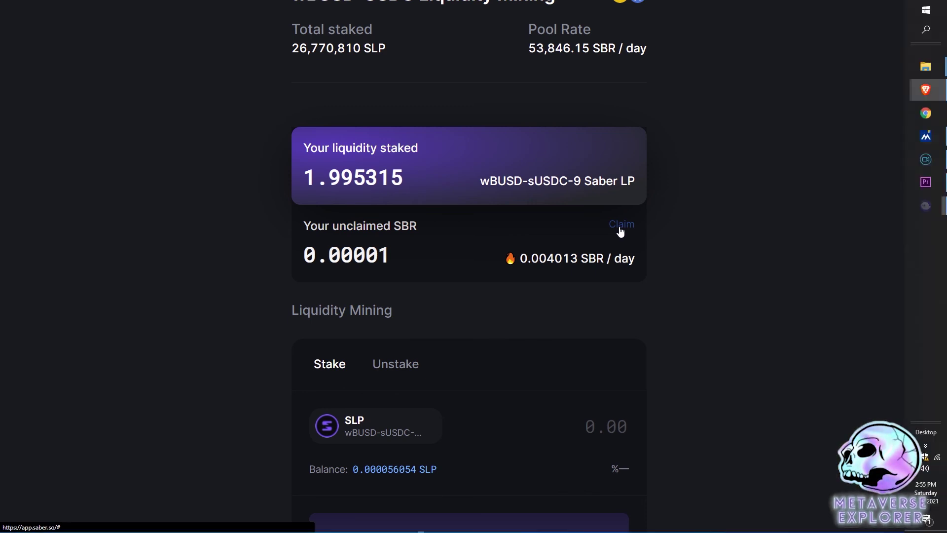
click(888, 266)
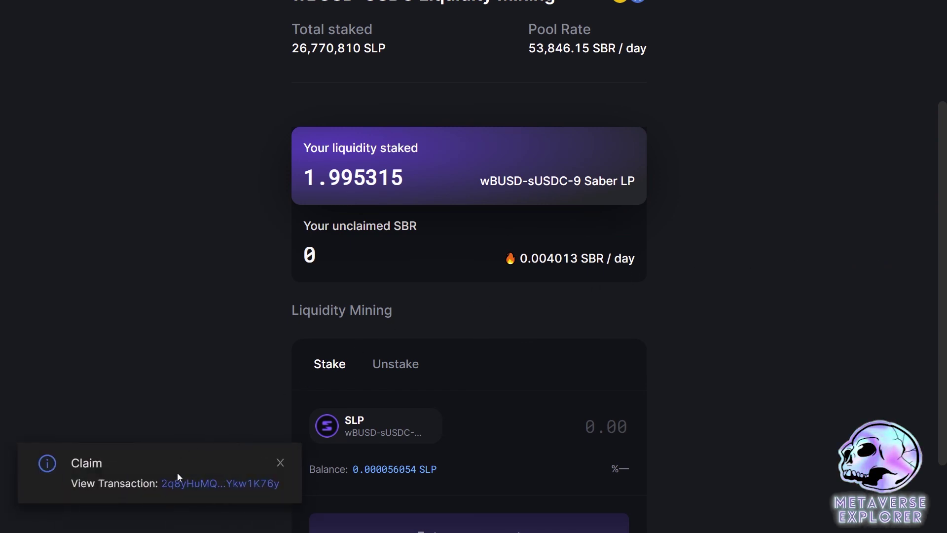
middle_click(683, 343)
scroll(691, 325, up, 1)
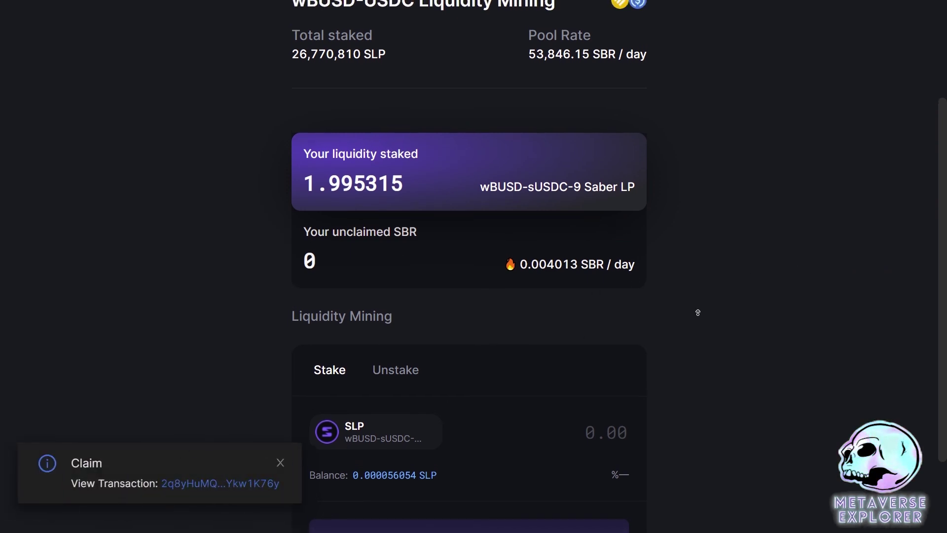
scroll(697, 306, up, 3)
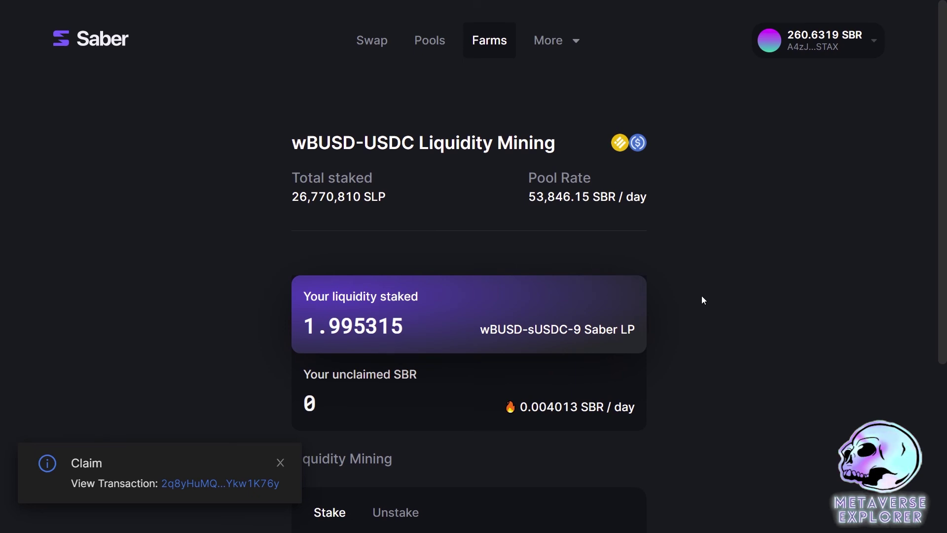
scroll(705, 316, down, 5)
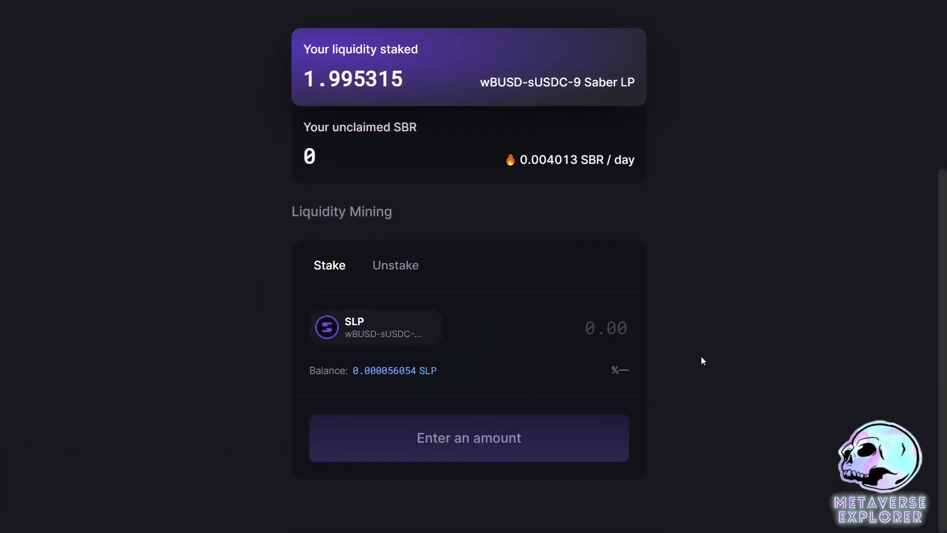
scroll(700, 363, up, 5)
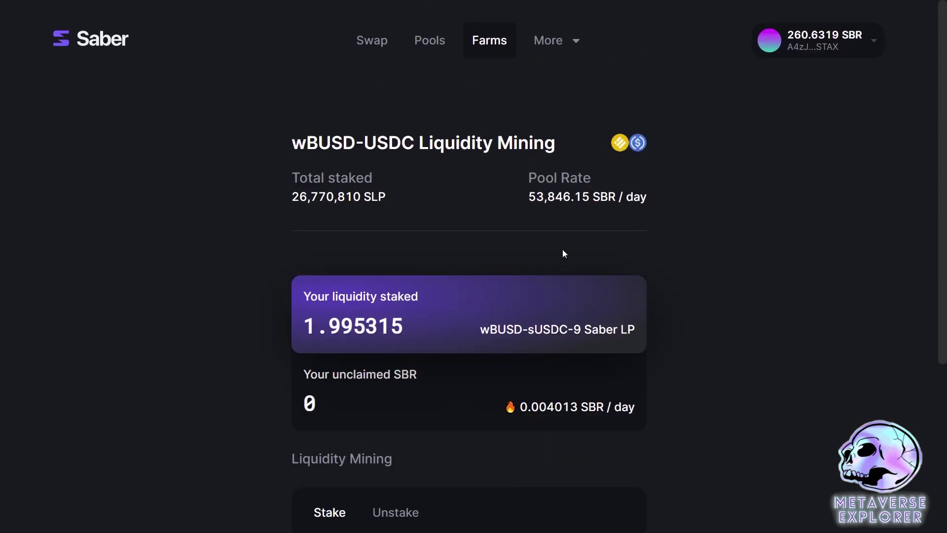